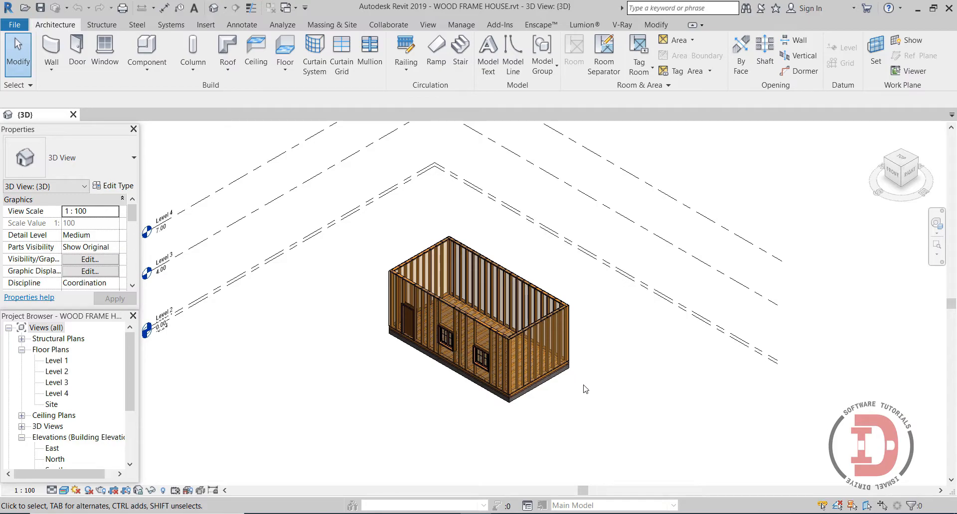
Open the Level 3 floor plan of the wood frame house
{"action": "scroll", "coordinate": [458, 274], "scroll_direction": "up", "scroll_amount": 3}
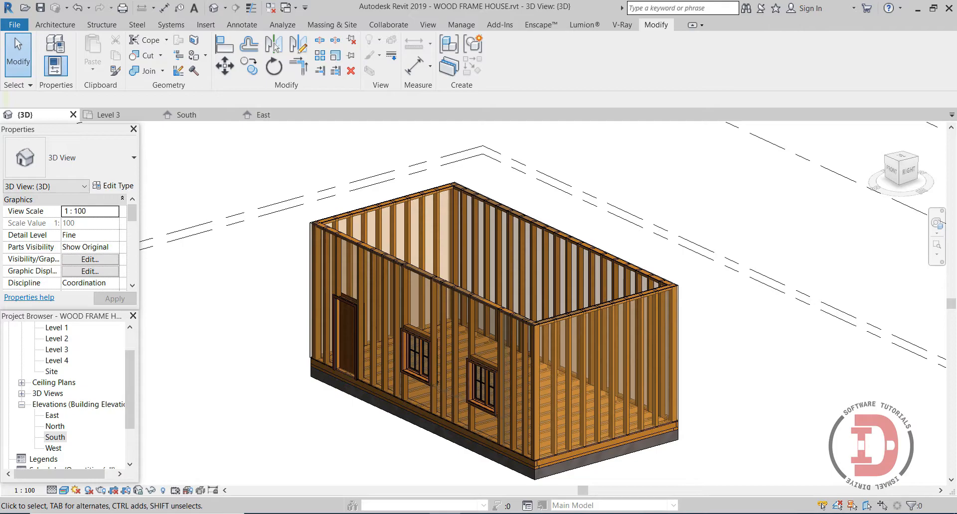
{"action": "scroll", "coordinate": [690, 177], "scroll_direction": "down", "scroll_amount": 2}
{"action": "scroll", "coordinate": [562, 245], "scroll_direction": "down", "scroll_amount": 2}
{"action": "middle_click_drag", "start_coordinate": [570, 299], "coordinate": [618, 290], "text": "shift"}
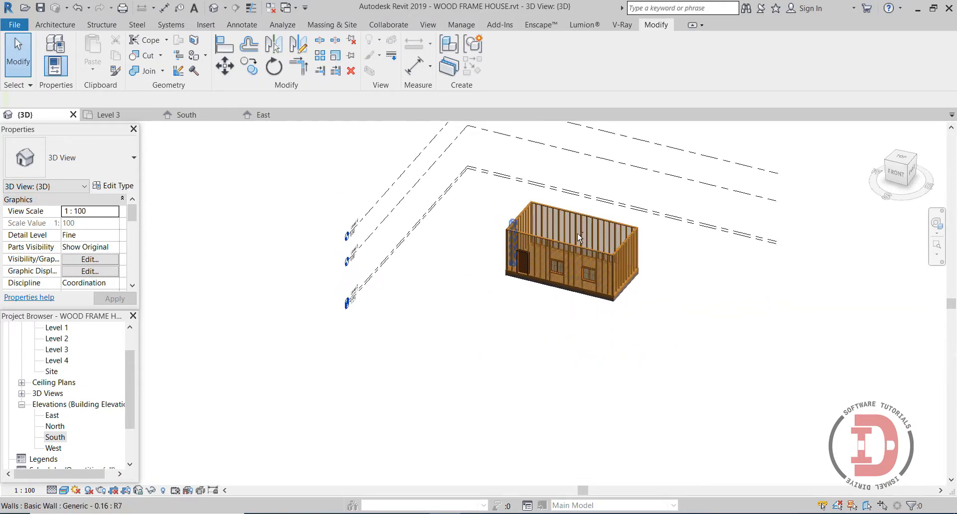
{"action": "double_click", "coordinate": [57, 349]}
{"action": "scroll", "coordinate": [241, 353], "scroll_direction": "down", "scroll_amount": 3}
{"action": "middle_click_drag", "start_coordinate": [309, 358], "coordinate": [636, 271]}
{"action": "scroll", "coordinate": [636, 270], "scroll_direction": "down", "scroll_amount": 2}
{"action": "scroll", "coordinate": [674, 294], "scroll_direction": "up", "scroll_amount": 2}
{"action": "scroll", "coordinate": [324, 299], "scroll_direction": "up", "scroll_amount": 2}
{"action": "scroll", "coordinate": [199, 240], "scroll_direction": "down", "scroll_amount": 4}
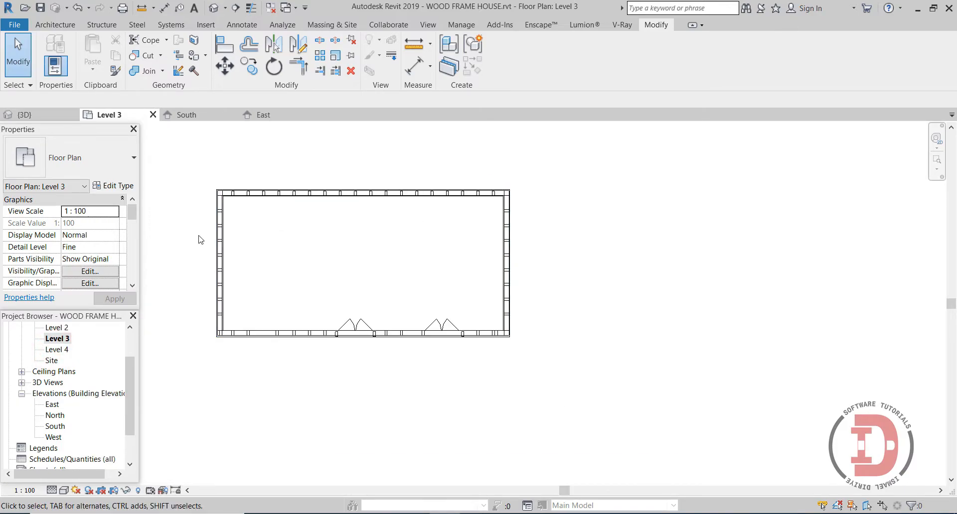
Place an M_Timber 140x140 beam lengthwise through the middle of the house, between the midpoint columns of the two short walls
{"action": "left_click", "coordinate": [54, 24]}
{"action": "left_click", "coordinate": [101, 24]}
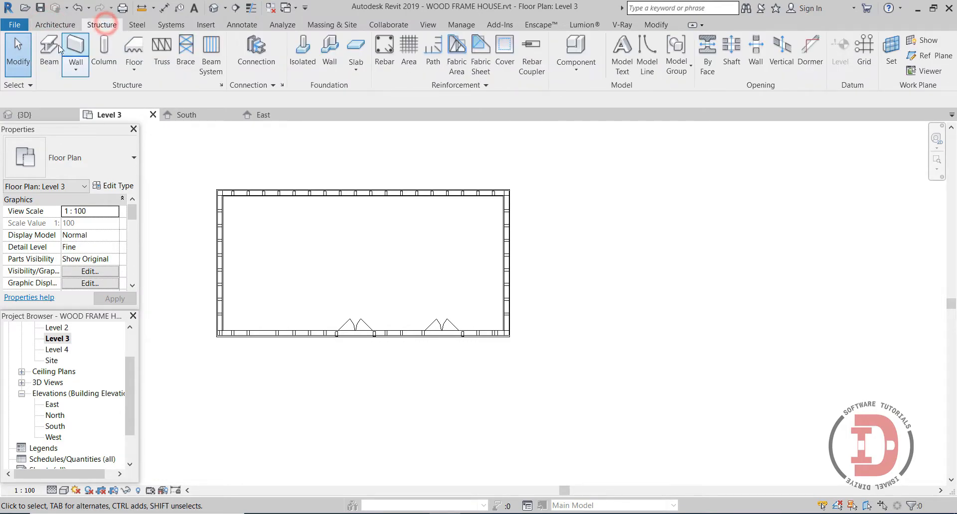
{"action": "left_click", "coordinate": [49, 50]}
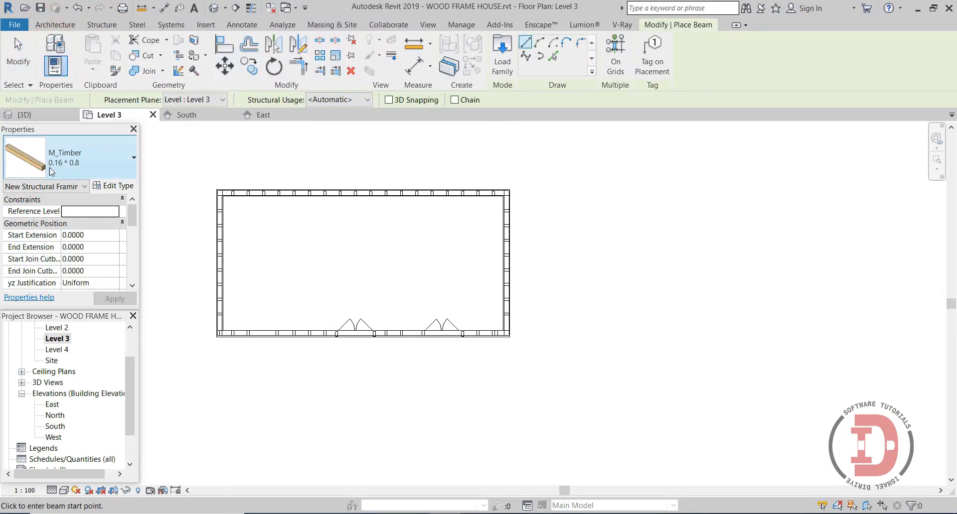
{"action": "left_click", "coordinate": [70, 169]}
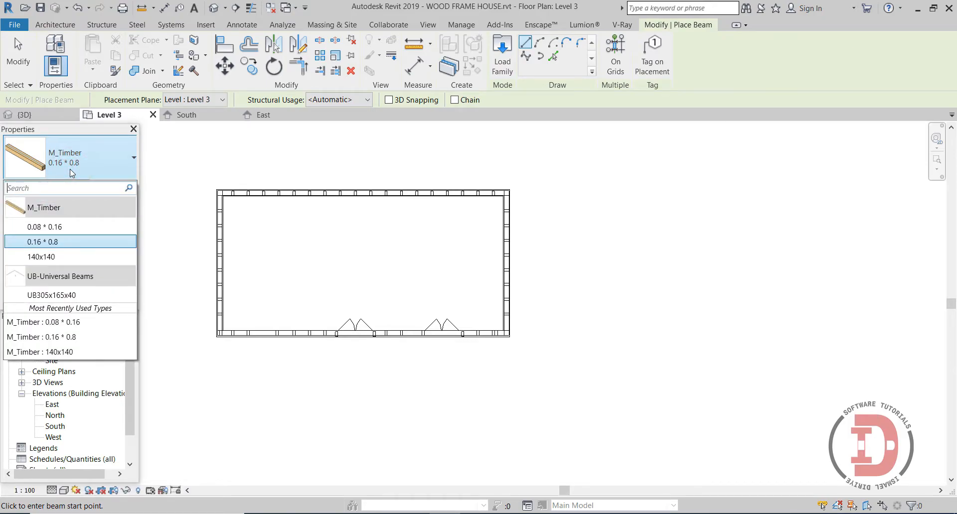
{"action": "left_click", "coordinate": [34, 255]}
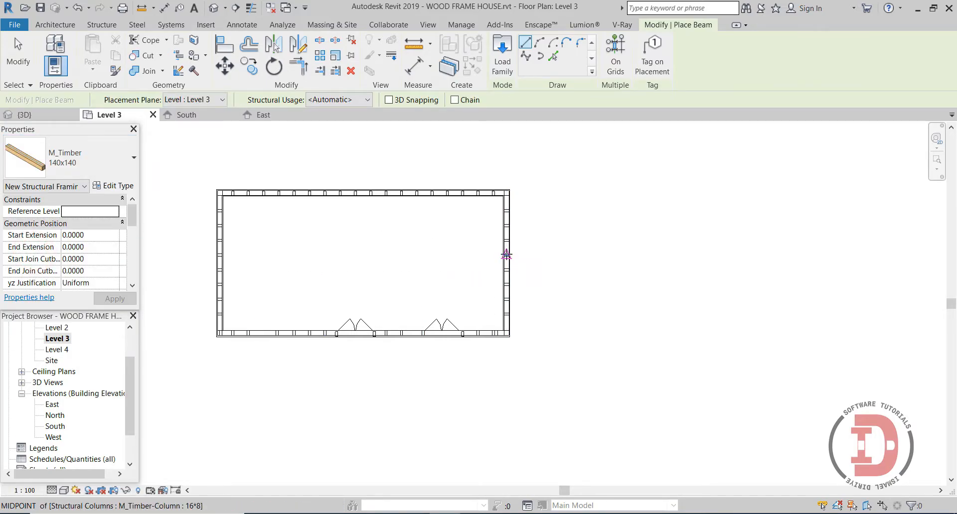
{"action": "left_click", "coordinate": [507, 256]}
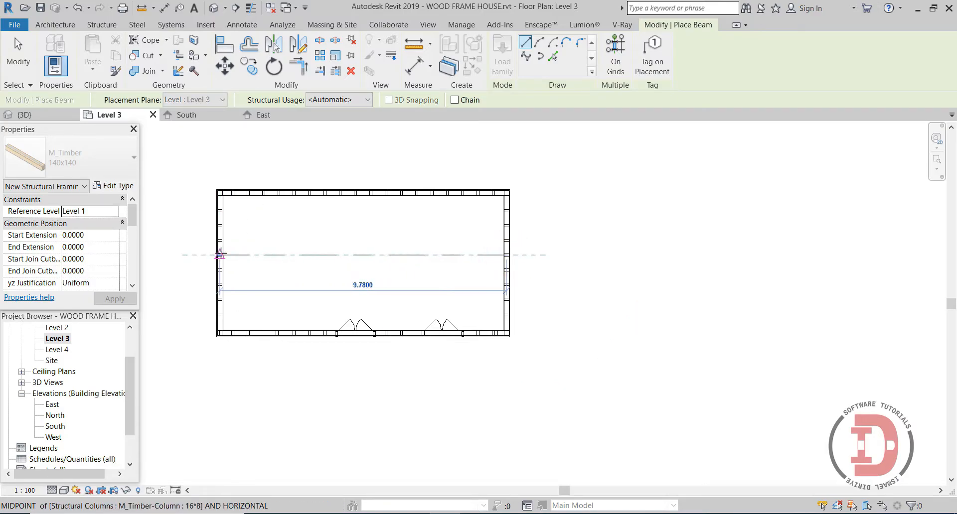
{"action": "left_click", "coordinate": [222, 255]}
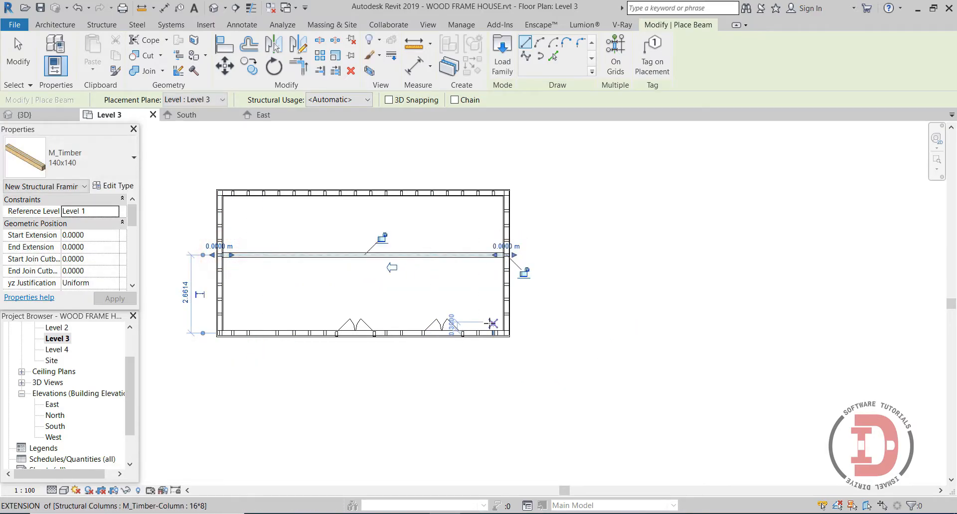
{"action": "key", "text": "Escape"}
{"action": "key", "text": "Escape"}
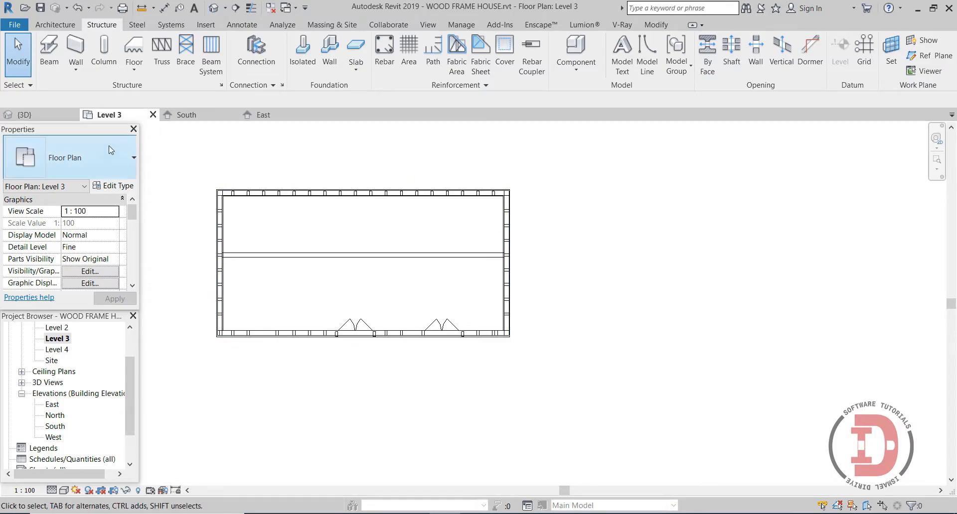
Place an 8*16 M_Timber-Column up to Level 4 at the central beam's east end and check it in 3D
{"action": "left_click", "coordinate": [104, 50]}
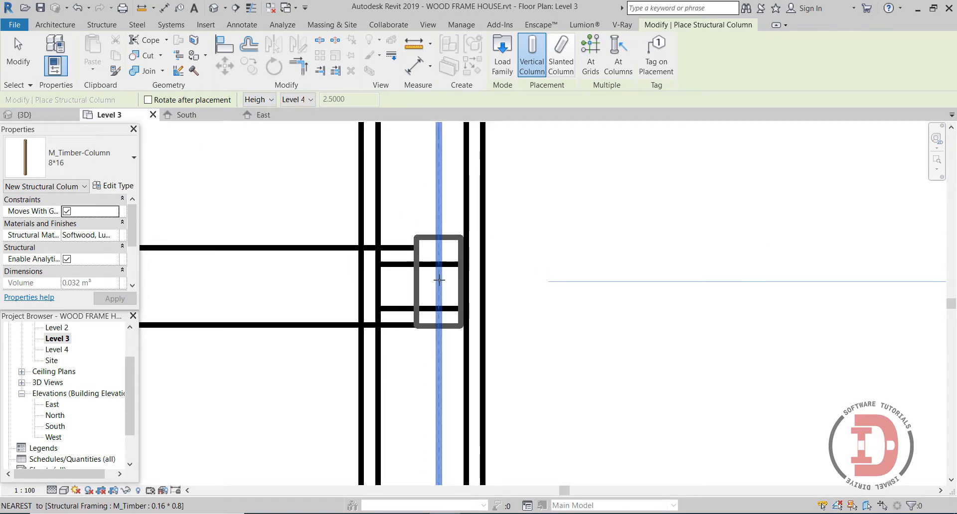
{"action": "left_click", "coordinate": [439, 280]}
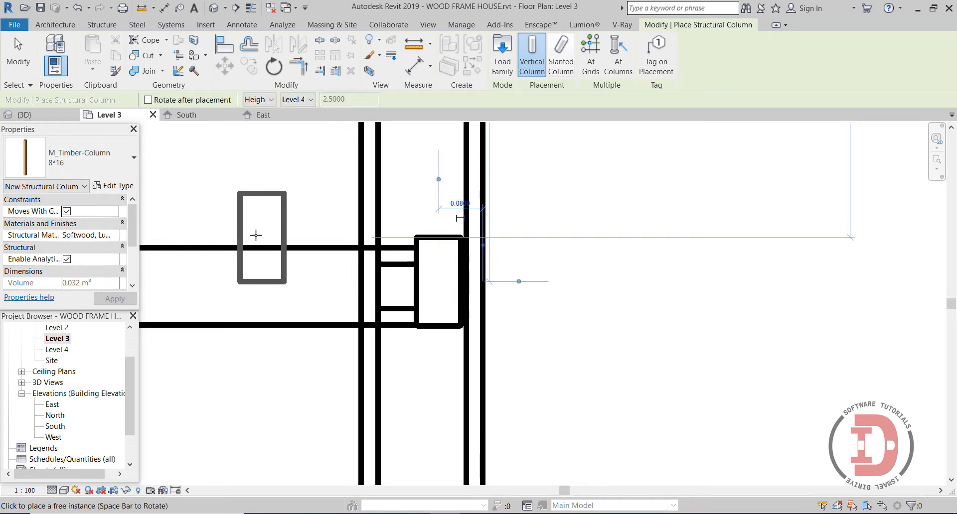
{"action": "key", "text": "Escape"}
{"action": "left_click", "coordinate": [214, 7]}
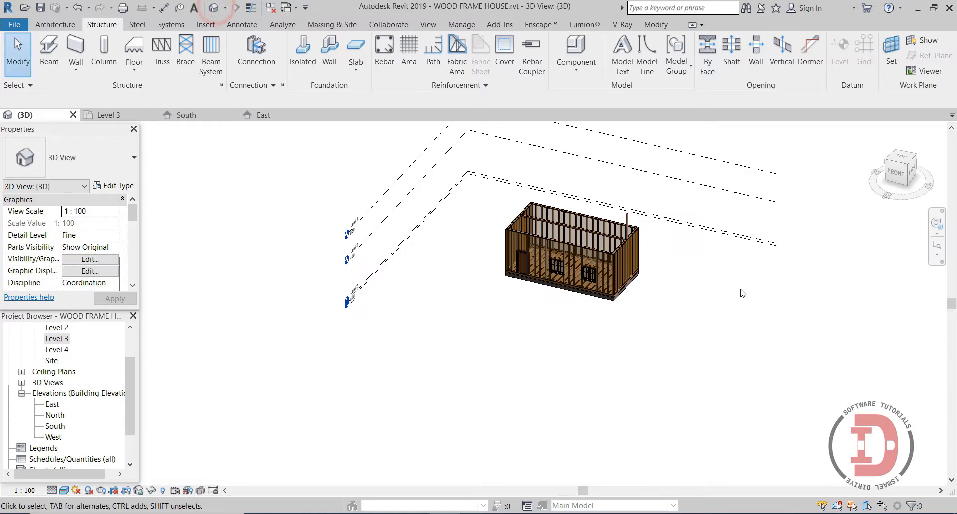
{"action": "scroll", "coordinate": [656, 248], "scroll_direction": "up", "scroll_amount": 10}
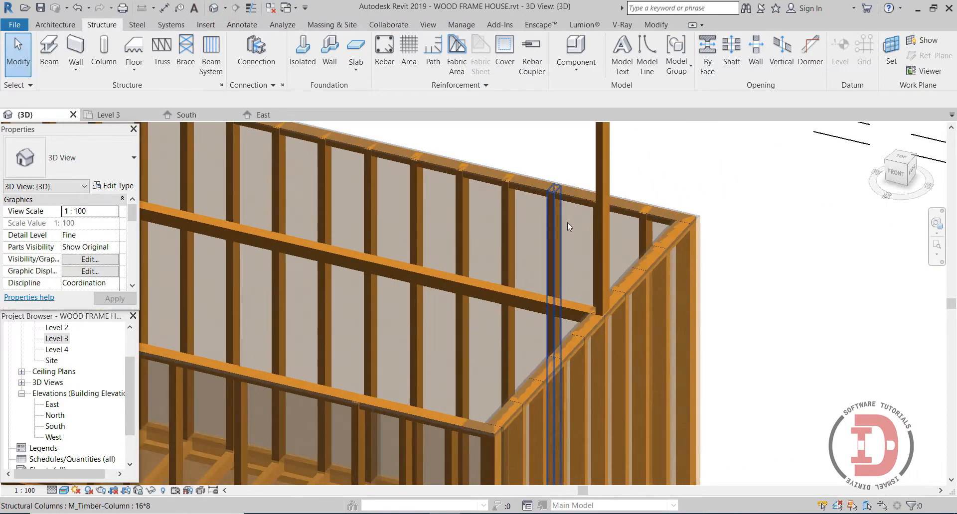
{"action": "scroll", "coordinate": [628, 349], "scroll_direction": "up", "scroll_amount": 3}
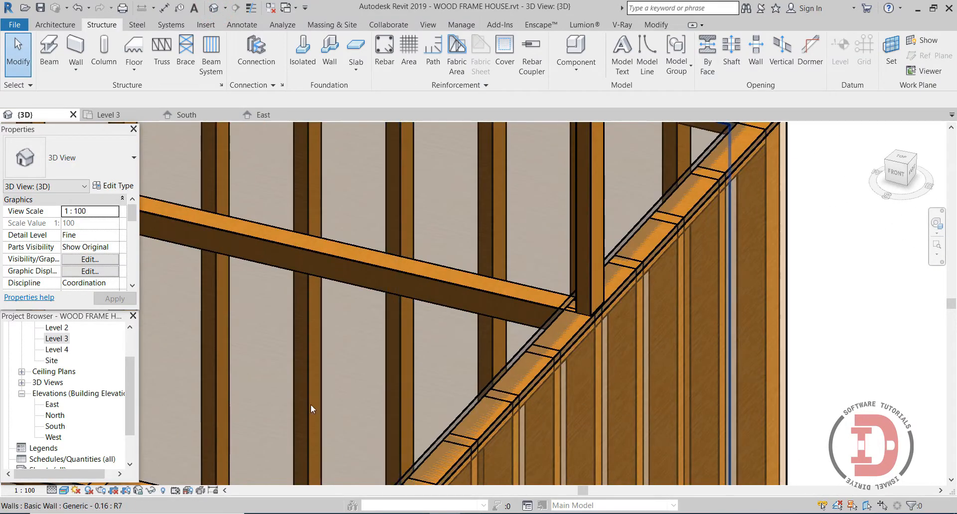
On Level 3, draw a 0.08 * 0.16 M_Timber beam about 3.34 m long from outside the window wall to the new column's midpoint
{"action": "double_click", "coordinate": [56, 339]}
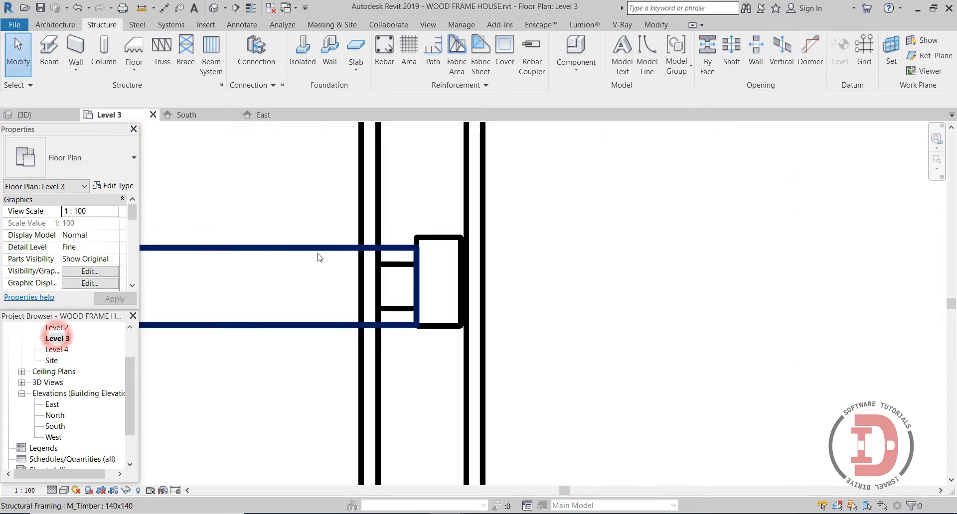
{"action": "scroll", "coordinate": [362, 310], "scroll_direction": "down", "scroll_amount": 5}
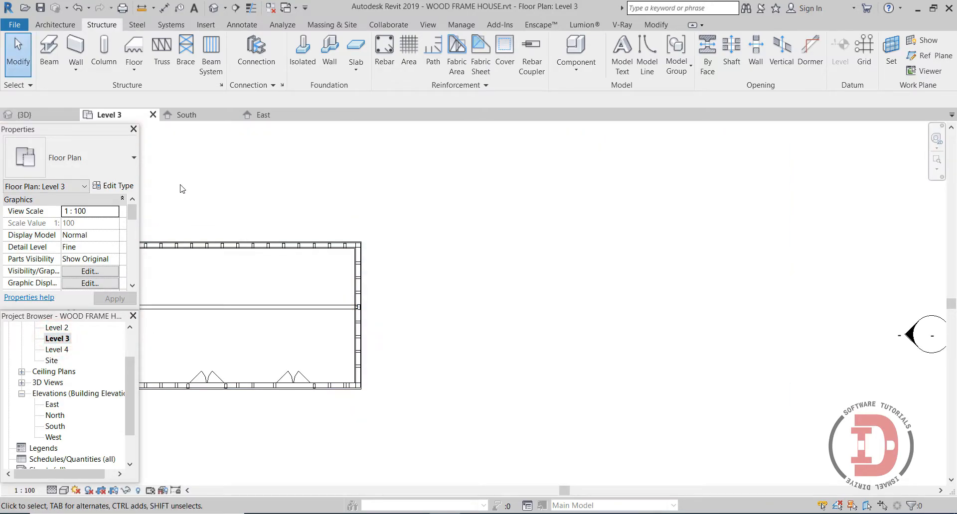
{"action": "left_click", "coordinate": [49, 49]}
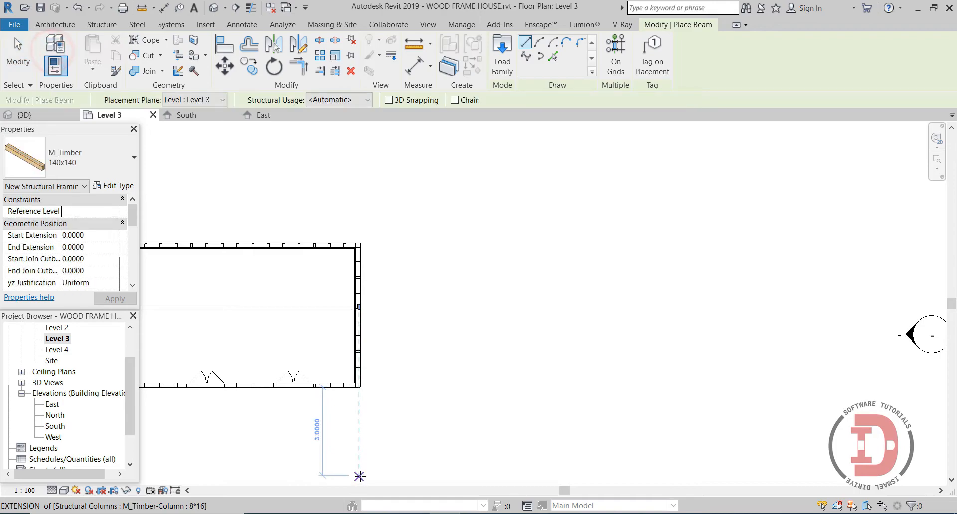
{"action": "left_click", "coordinate": [76, 164]}
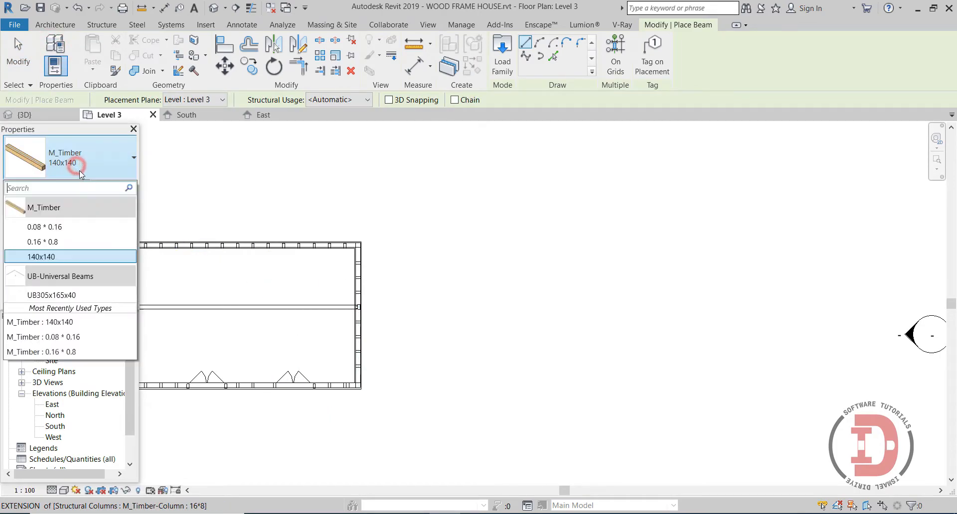
{"action": "left_click", "coordinate": [70, 227]}
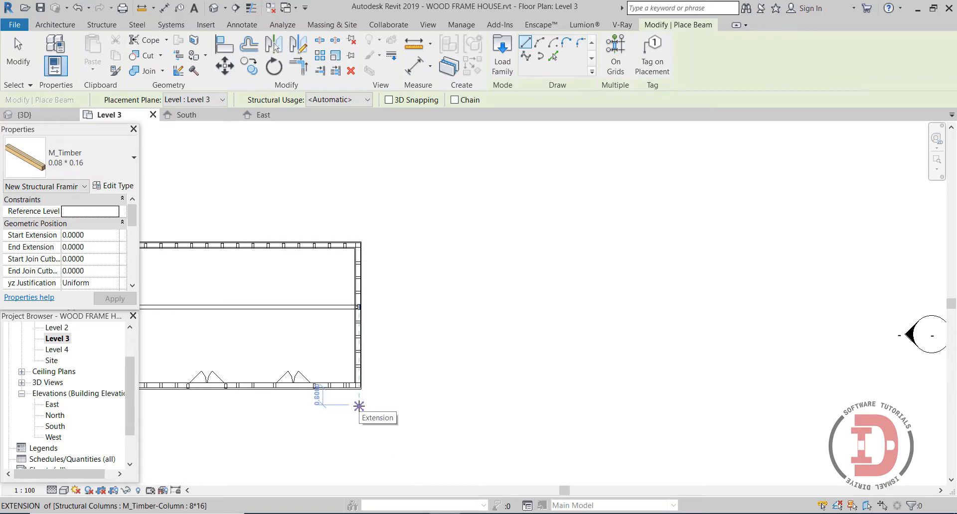
{"action": "left_click", "coordinate": [359, 406]}
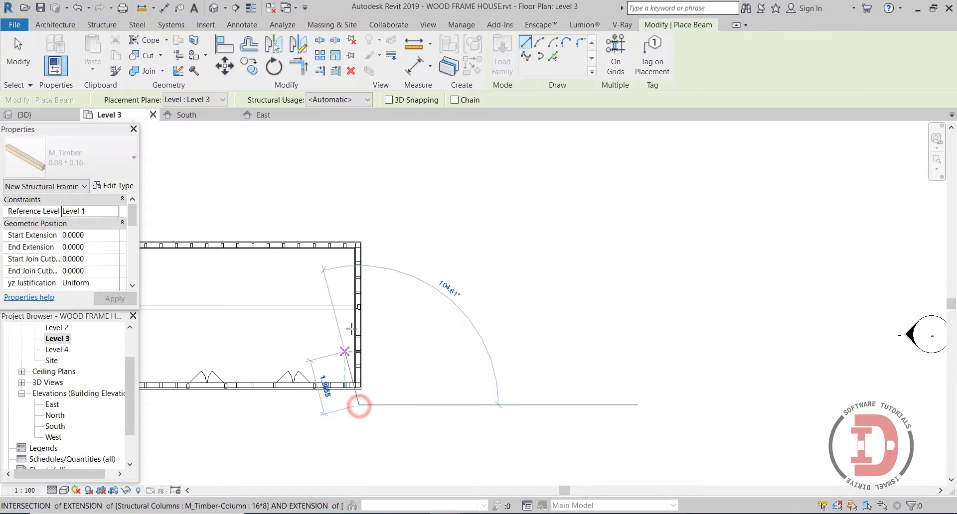
{"action": "scroll", "coordinate": [359, 307], "scroll_direction": "up", "scroll_amount": 2}
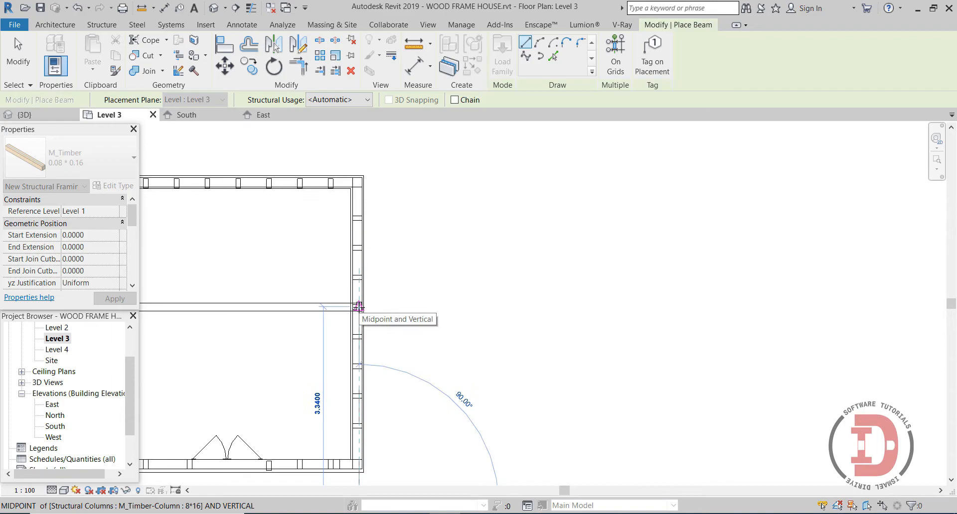
{"action": "left_click", "coordinate": [359, 307]}
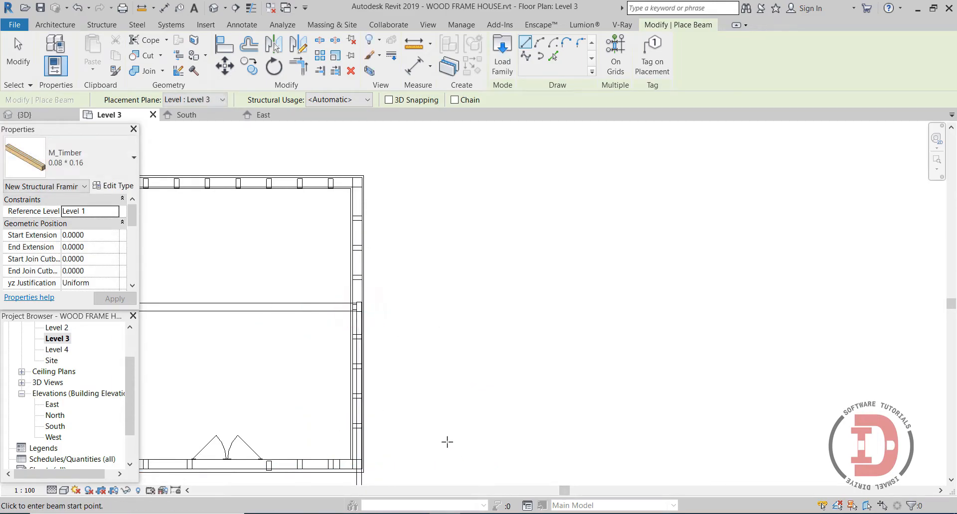
{"action": "key", "text": "Escape"}
{"action": "key", "text": "Escape"}
Set the new beam's overhang beyond the window wall to 0.5 m, unjoining the connected elements
{"action": "scroll", "coordinate": [391, 461], "scroll_direction": "down", "scroll_amount": 2}
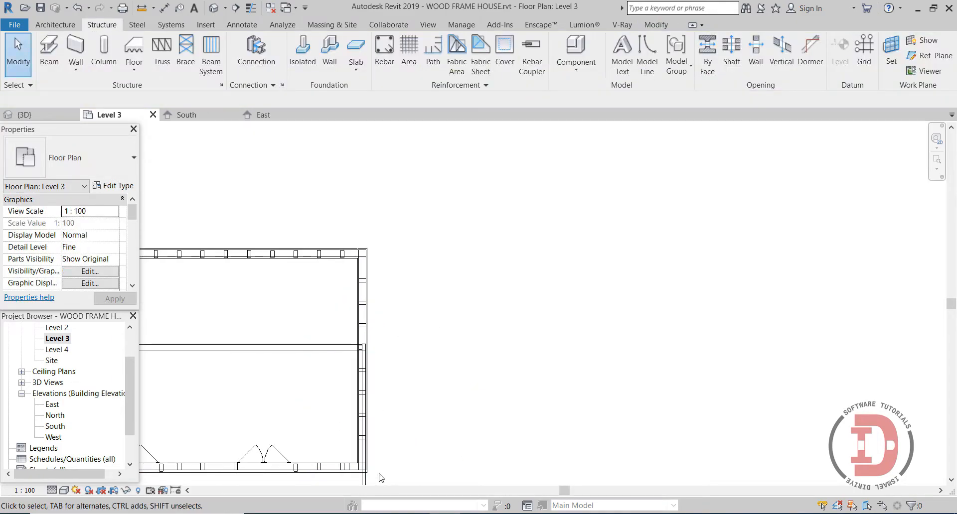
{"action": "middle_click_drag", "start_coordinate": [392, 469], "coordinate": [419, 384]}
{"action": "left_click", "coordinate": [390, 400]}
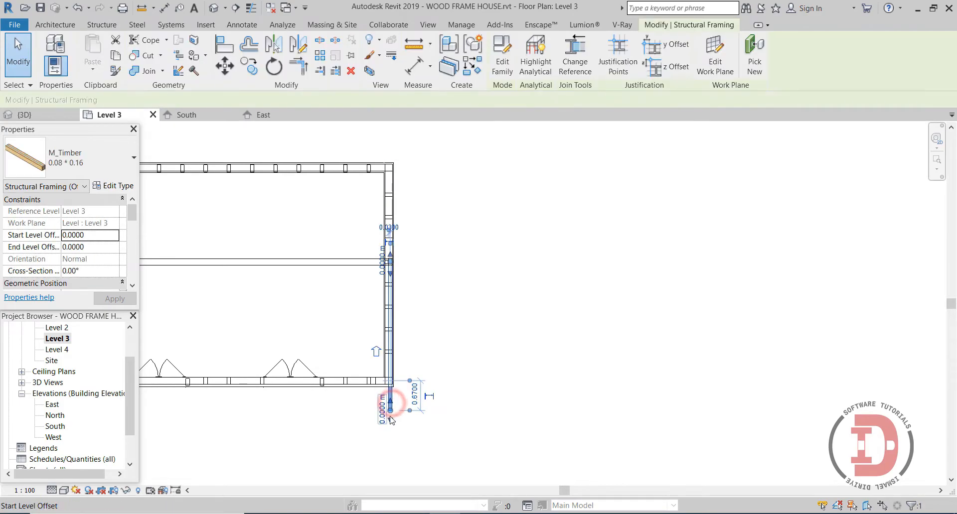
{"action": "left_click", "coordinate": [418, 404]}
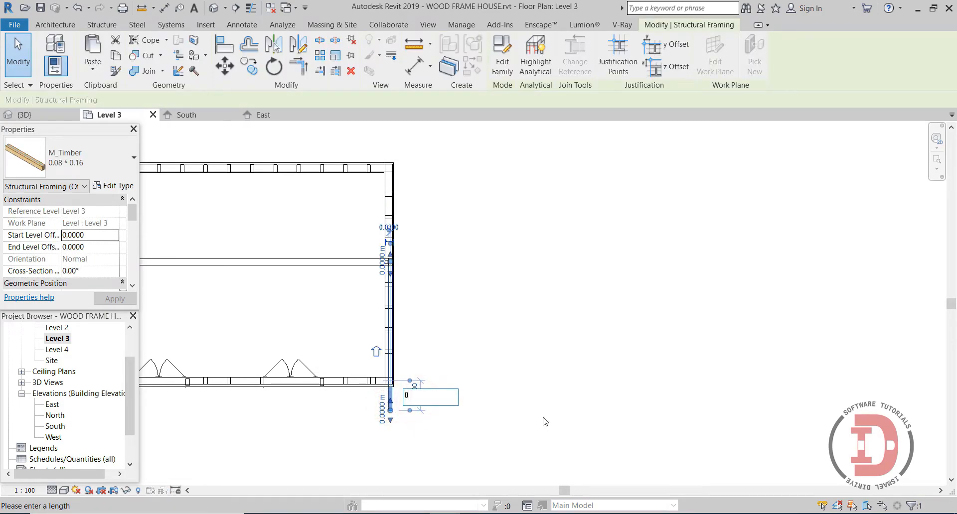
{"action": "left_click", "coordinate": [554, 401]}
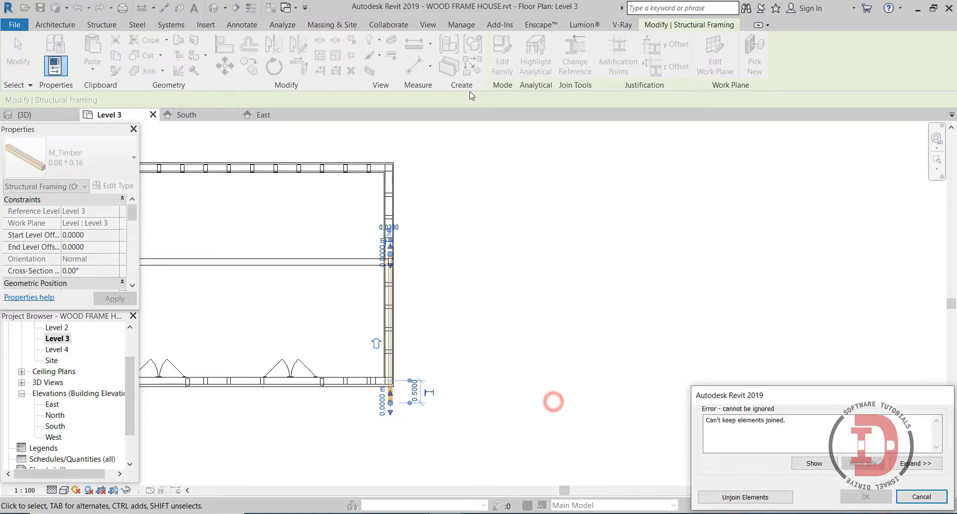
{"action": "left_click", "coordinate": [767, 497]}
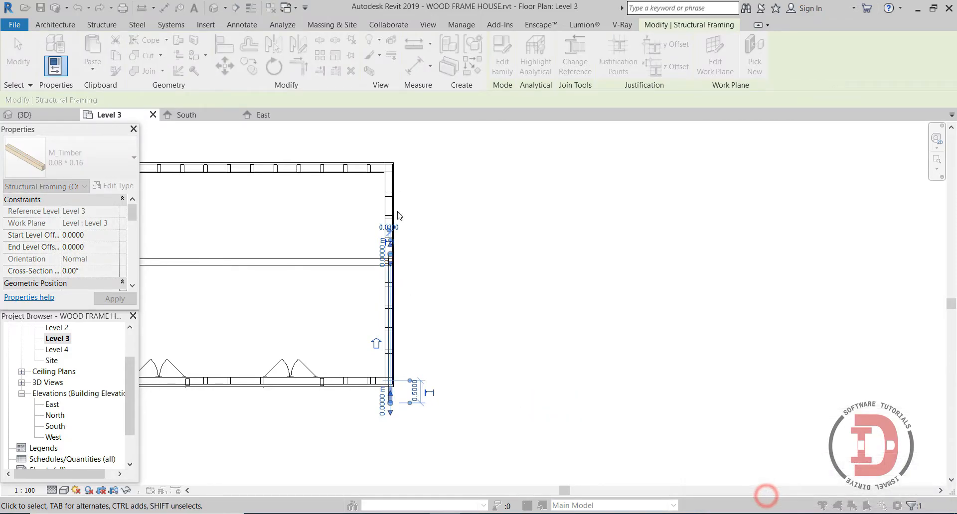
In the 3D view, slope the overhanging beam by setting its end level offset at the column to 3.5 m
{"action": "left_click", "coordinate": [216, 8]}
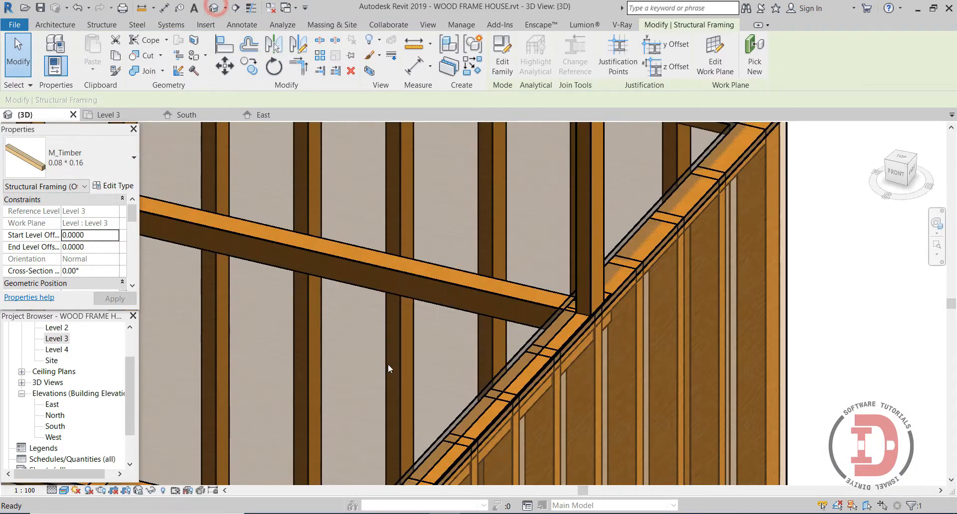
{"action": "scroll", "coordinate": [609, 359], "scroll_direction": "down", "scroll_amount": 2}
{"action": "double_click", "coordinate": [57, 339]}
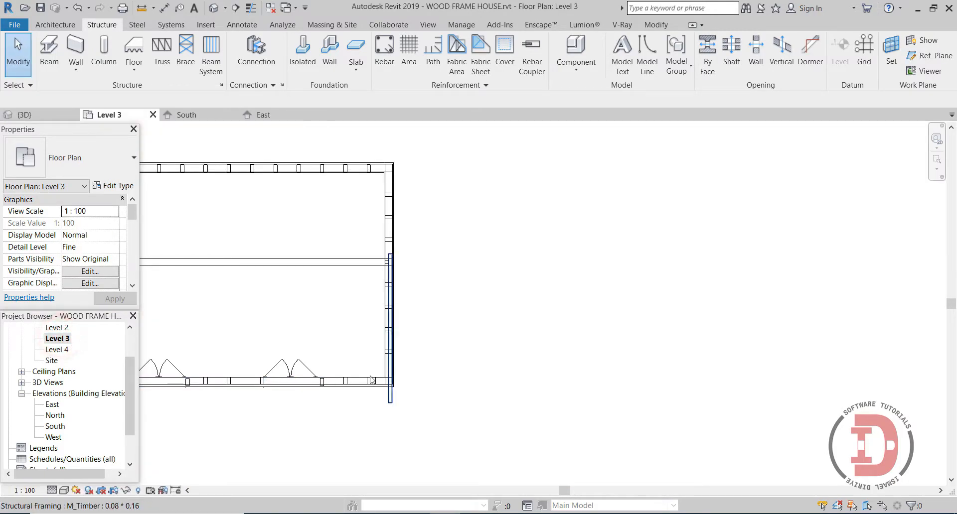
{"action": "left_click", "coordinate": [213, 8]}
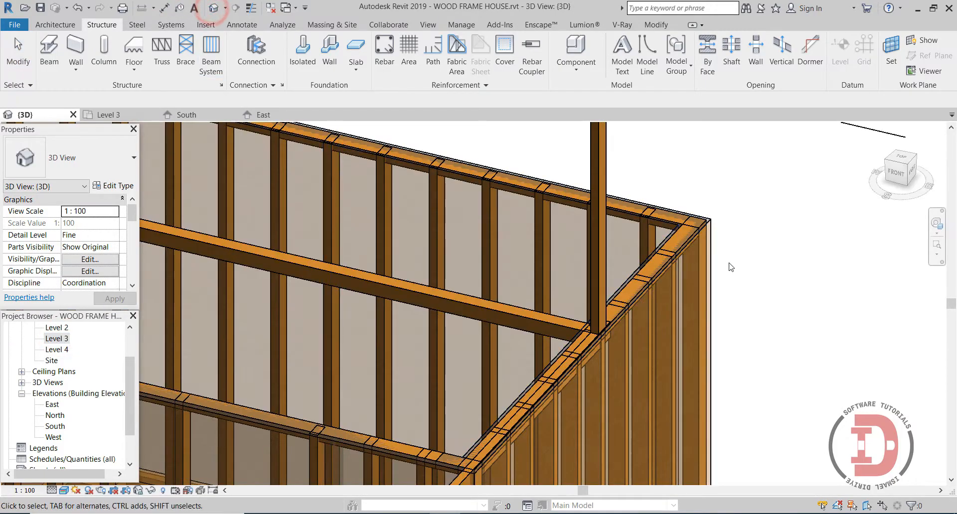
{"action": "left_click", "coordinate": [547, 419]}
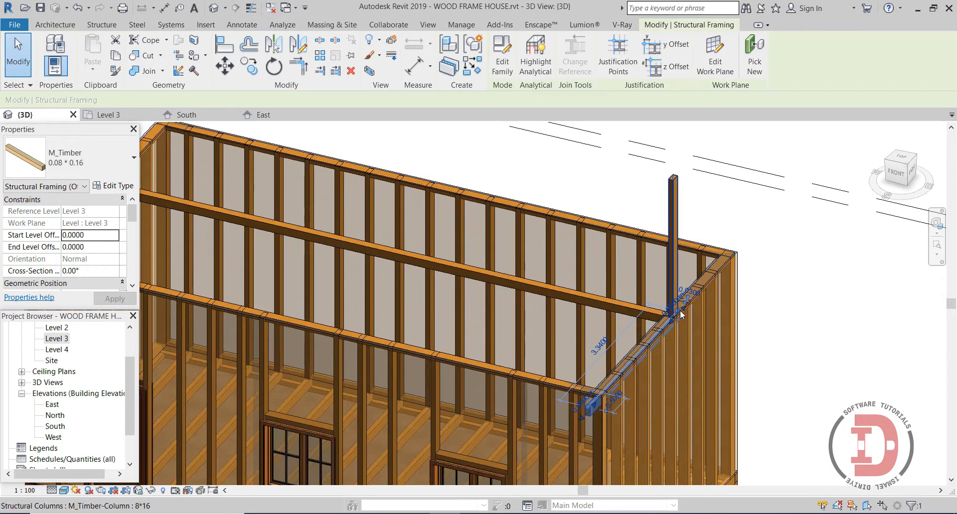
{"action": "scroll", "coordinate": [692, 331], "scroll_direction": "up", "scroll_amount": 4}
{"action": "scroll", "coordinate": [693, 331], "scroll_direction": "up", "scroll_amount": 3}
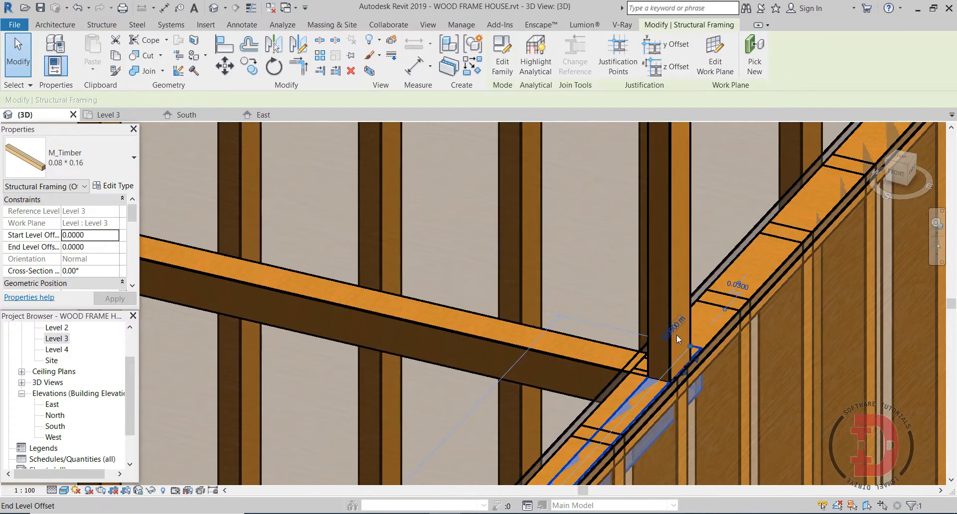
{"action": "left_click", "coordinate": [675, 333]}
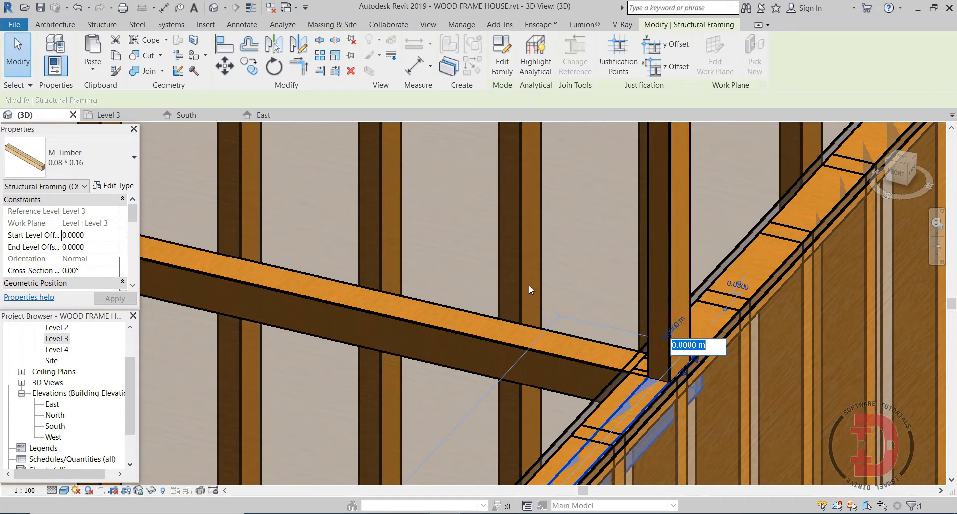
{"action": "type", "text": "3.5"}
{"action": "left_click", "coordinate": [813, 358]}
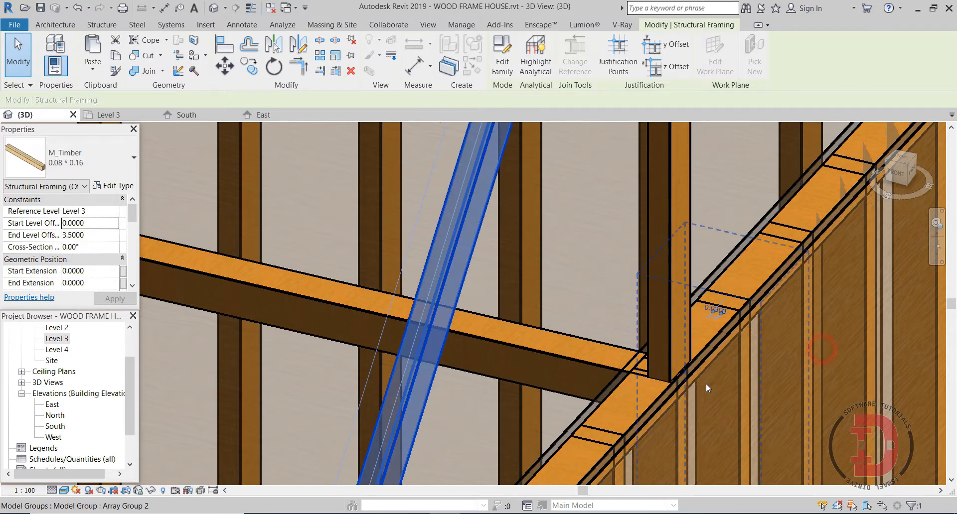
Set the sloped rafter's start level offset at its overhanging eave end to -0.4 m
{"action": "scroll", "coordinate": [705, 383], "scroll_direction": "down", "scroll_amount": 5}
{"action": "scroll", "coordinate": [564, 323], "scroll_direction": "up", "scroll_amount": 4}
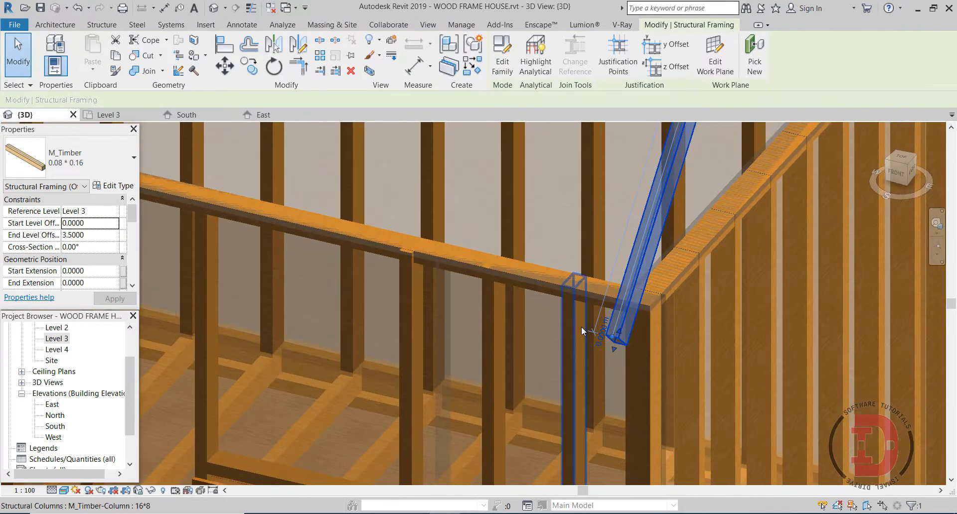
{"action": "left_click", "coordinate": [603, 326]}
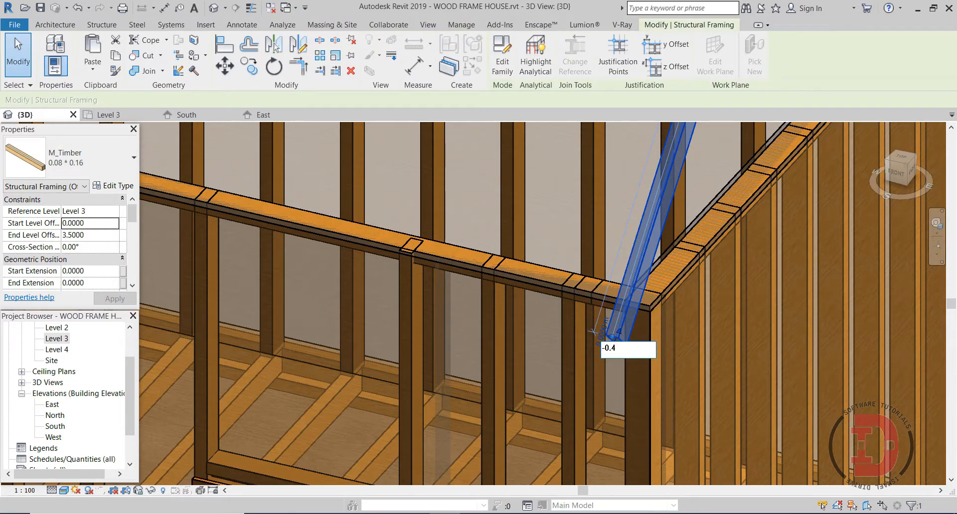
{"action": "key", "text": "Return"}
{"action": "scroll", "coordinate": [744, 289], "scroll_direction": "down", "scroll_amount": 1}
{"action": "middle_click_drag", "start_coordinate": [744, 288], "coordinate": [632, 342]}
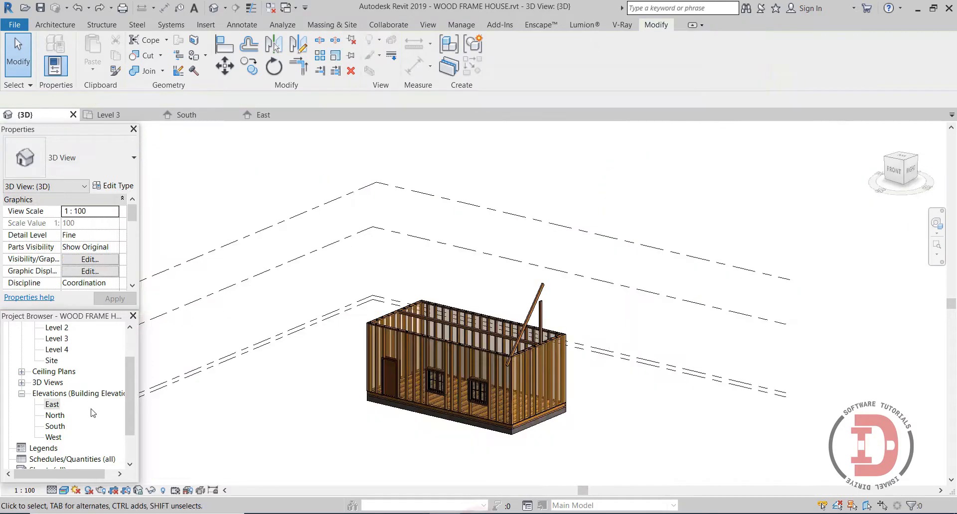
Open the East elevation and set its detail level to Fine and visual style to Hidden Line
{"action": "double_click", "coordinate": [52, 405]}
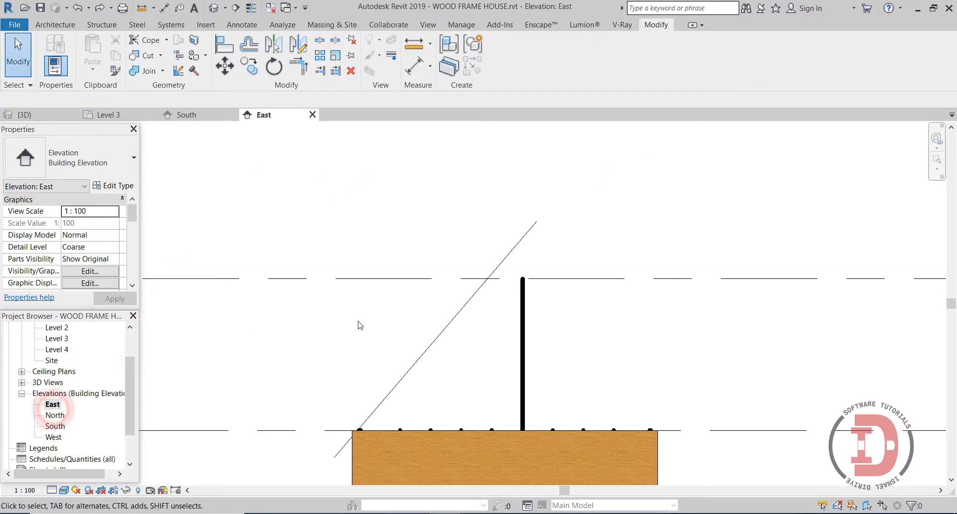
{"action": "scroll", "coordinate": [522, 282], "scroll_direction": "up", "scroll_amount": 7}
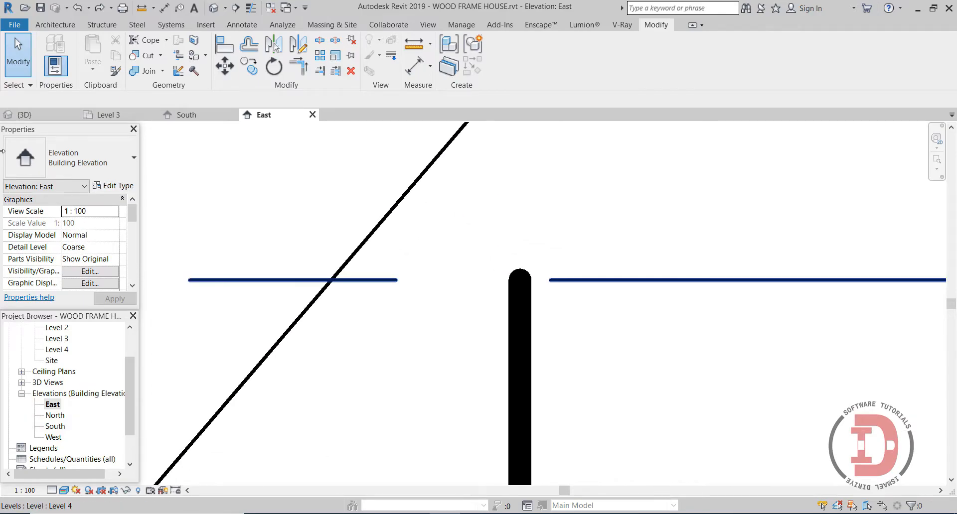
{"action": "left_click", "coordinate": [59, 26]}
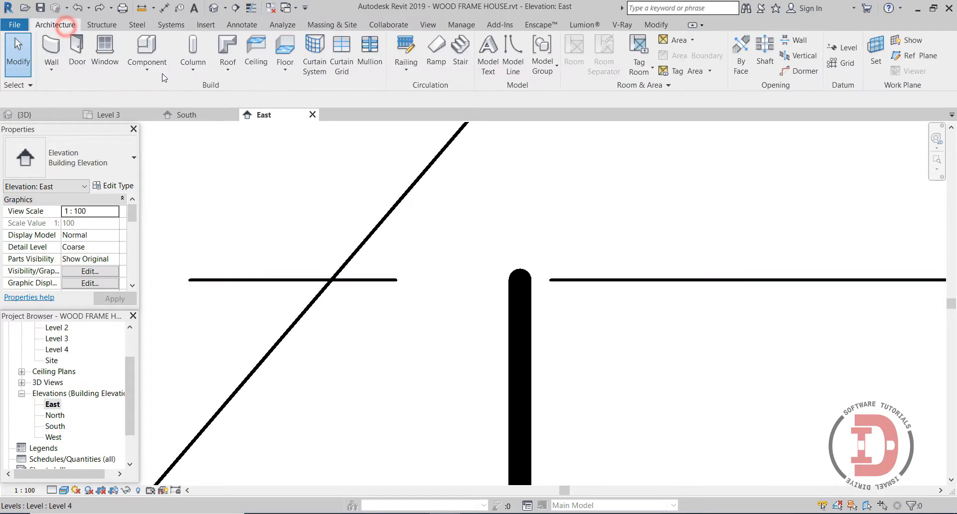
{"action": "left_click", "coordinate": [51, 490]}
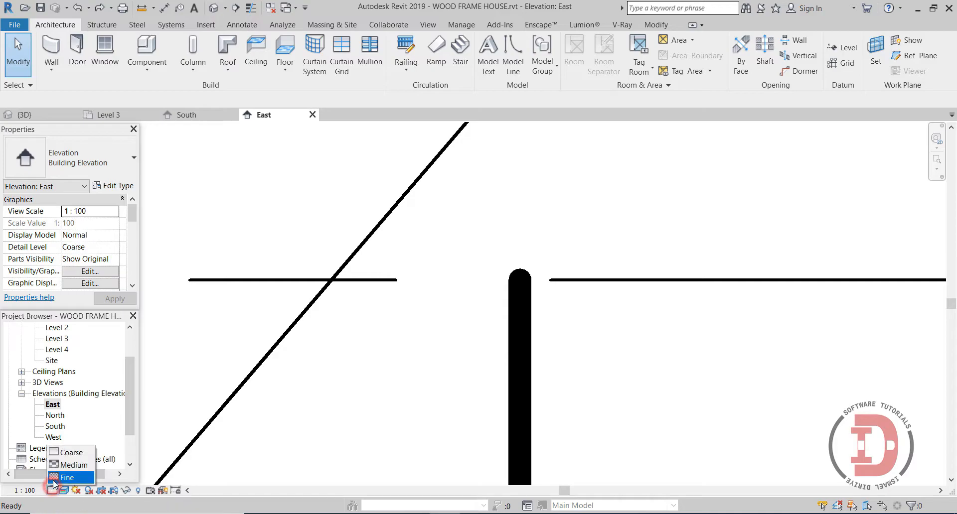
{"action": "left_click", "coordinate": [55, 478]}
{"action": "scroll", "coordinate": [370, 427], "scroll_direction": "down", "scroll_amount": 2}
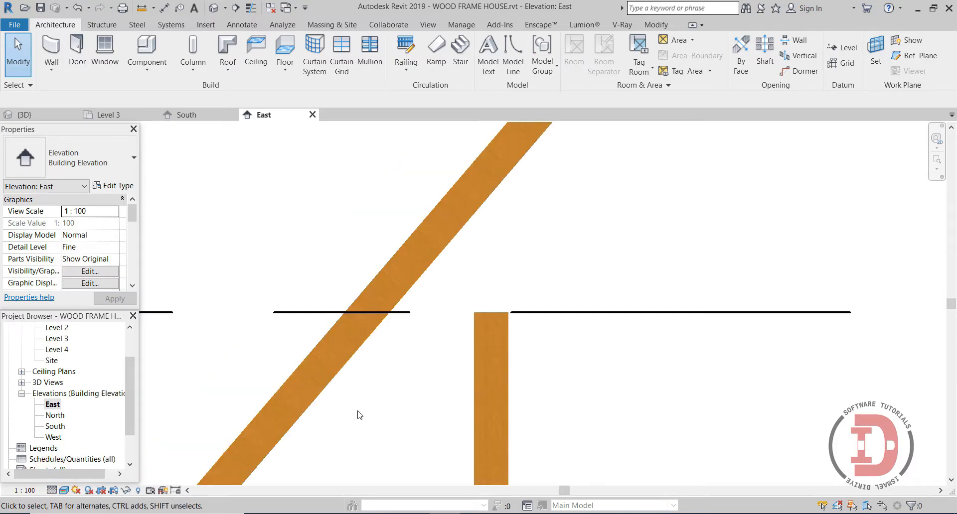
{"action": "left_click", "coordinate": [64, 491]}
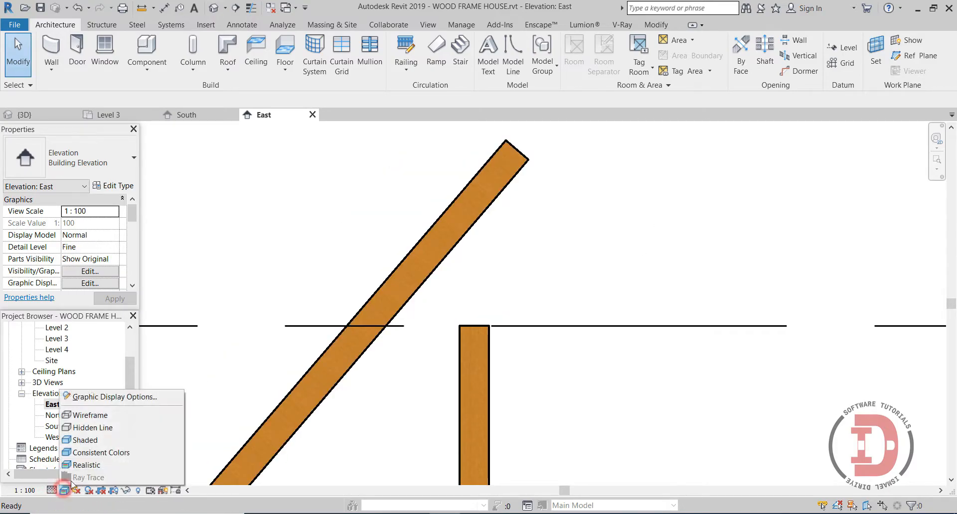
{"action": "left_click", "coordinate": [90, 428]}
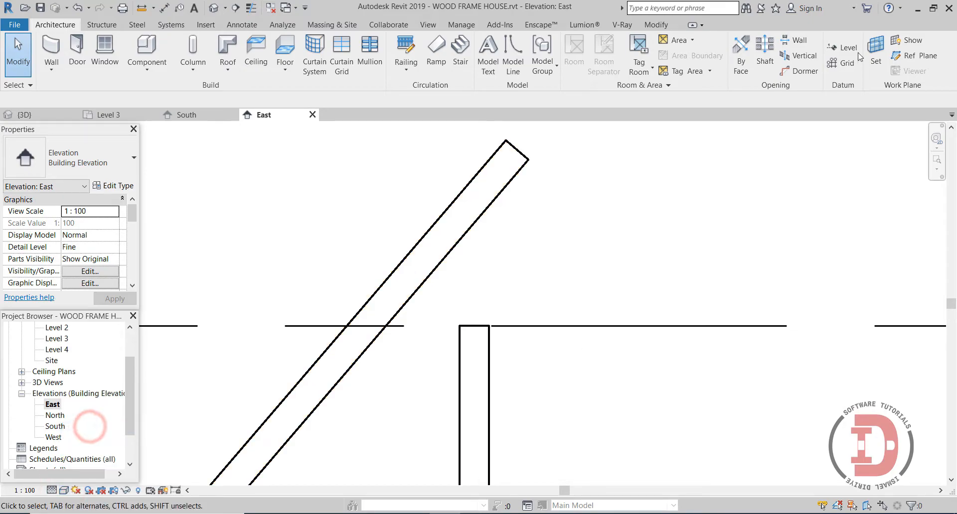
Draw a vertical reference plane from the midpoint of the ridge column's top up past the rafter
{"action": "left_click", "coordinate": [906, 56]}
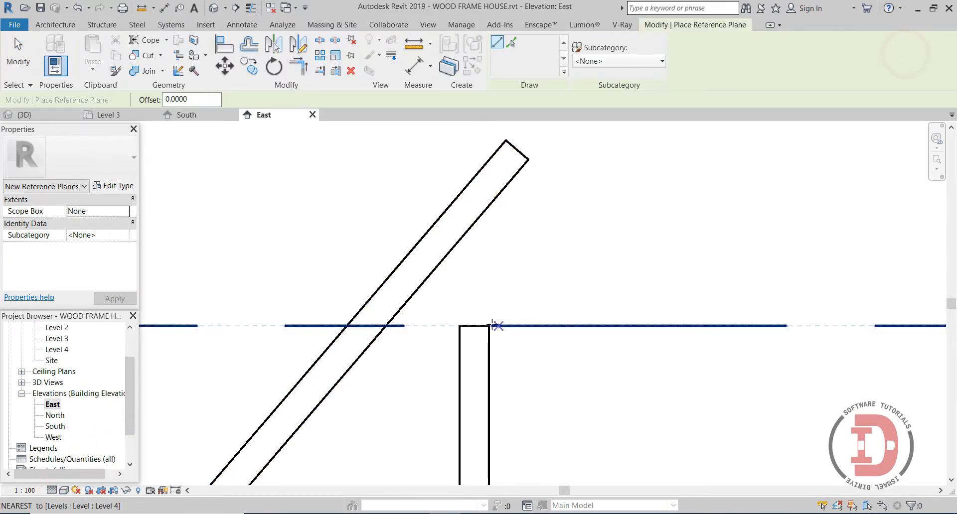
{"action": "left_click", "coordinate": [474, 325]}
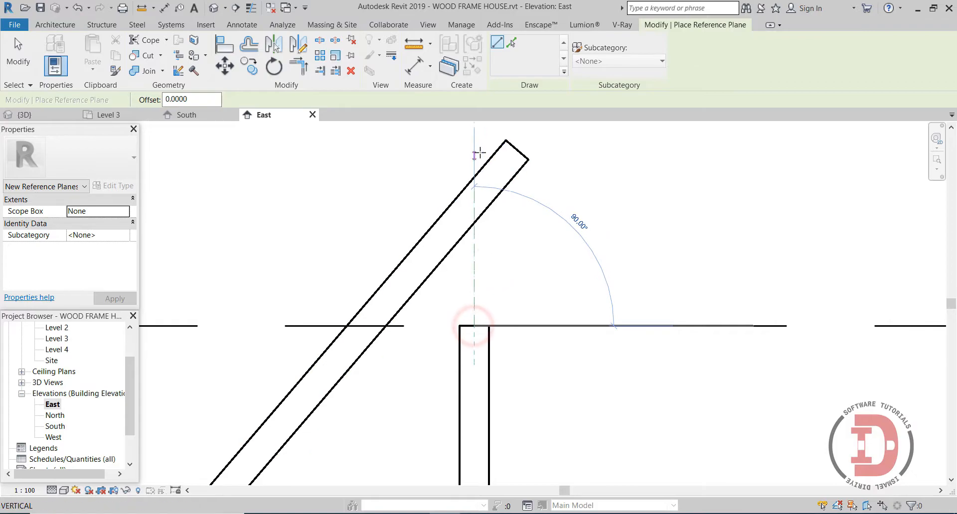
{"action": "left_click", "coordinate": [474, 144]}
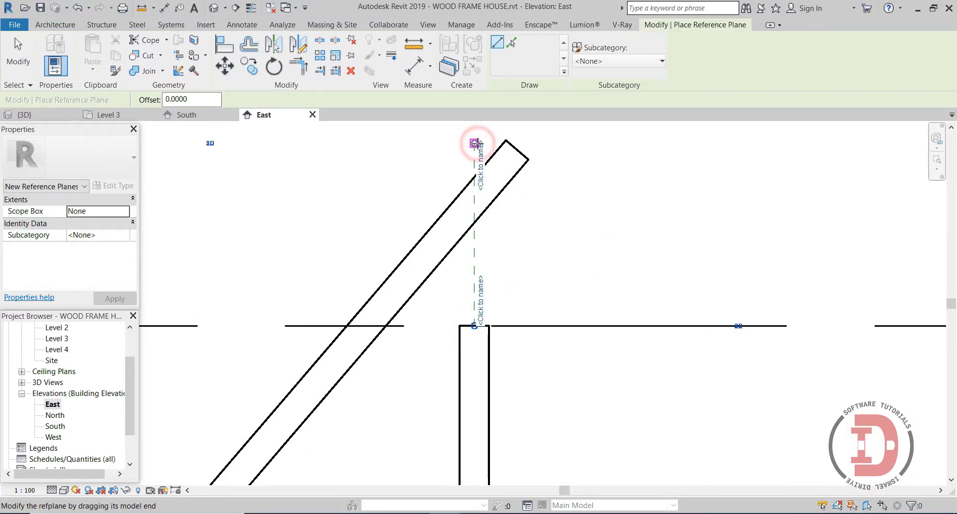
{"action": "key", "text": "Escape"}
{"action": "key", "text": "Escape"}
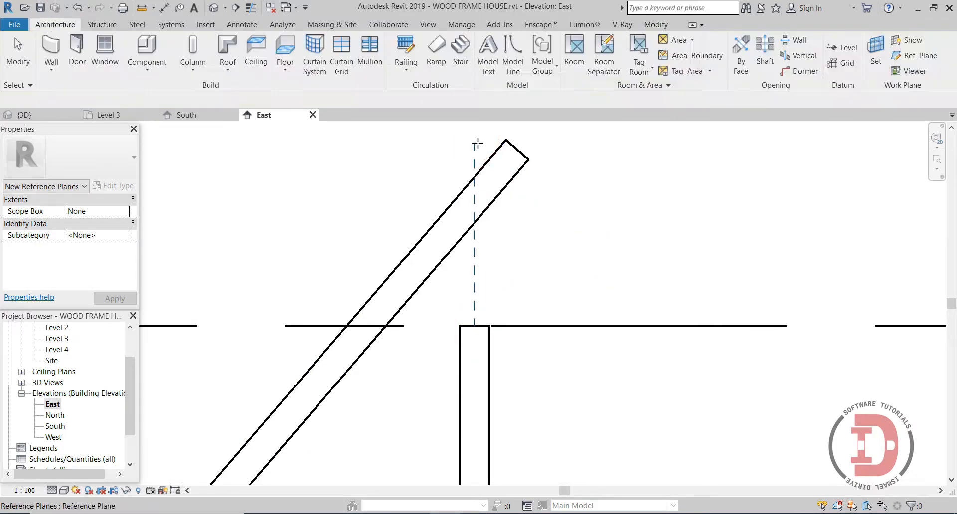
{"action": "left_click", "coordinate": [502, 155]}
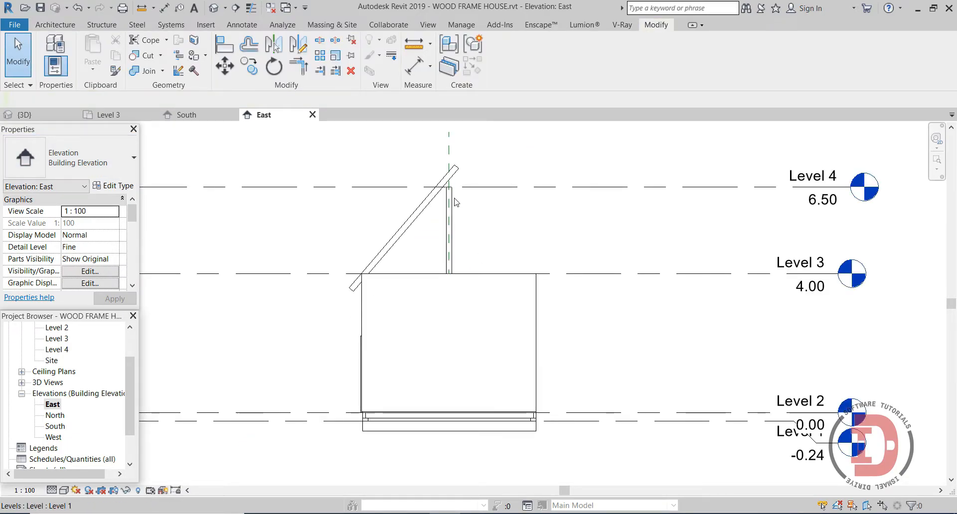
Mirror a copy of the sloped rafter about the vertical reference plane to the opposite side of the roof
{"action": "left_click", "coordinate": [392, 250]}
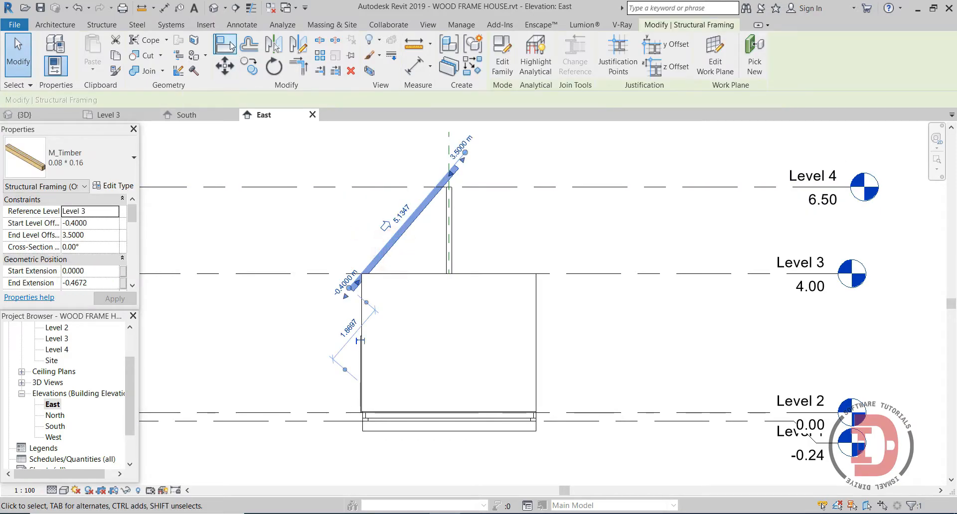
{"action": "left_click", "coordinate": [282, 51]}
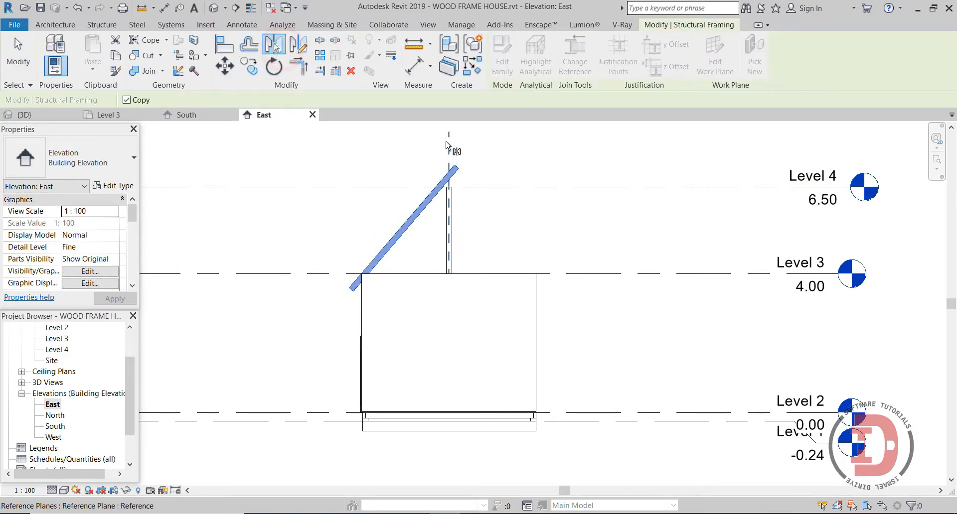
{"action": "left_click", "coordinate": [449, 143]}
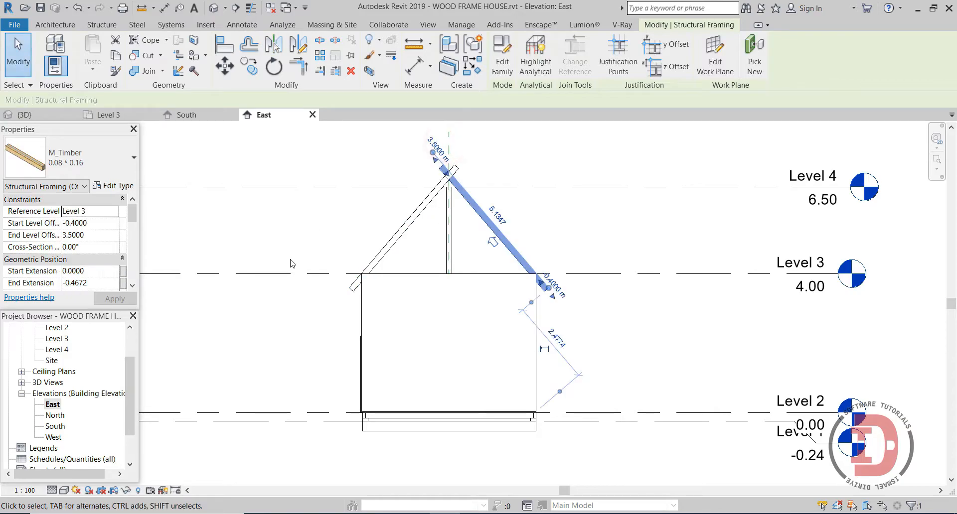
{"action": "left_click", "coordinate": [306, 230]}
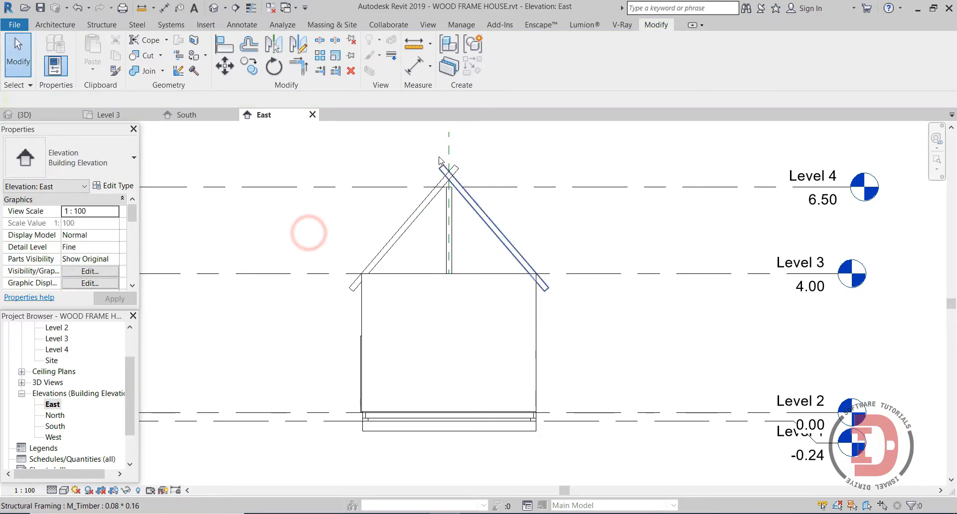
Shorten both rafters' upper ends to either side of the ridge reference plane, with the original's end extension at about -0.94 m
{"action": "scroll", "coordinate": [469, 187], "scroll_direction": "up", "scroll_amount": 3}
{"action": "left_click", "coordinate": [472, 187]}
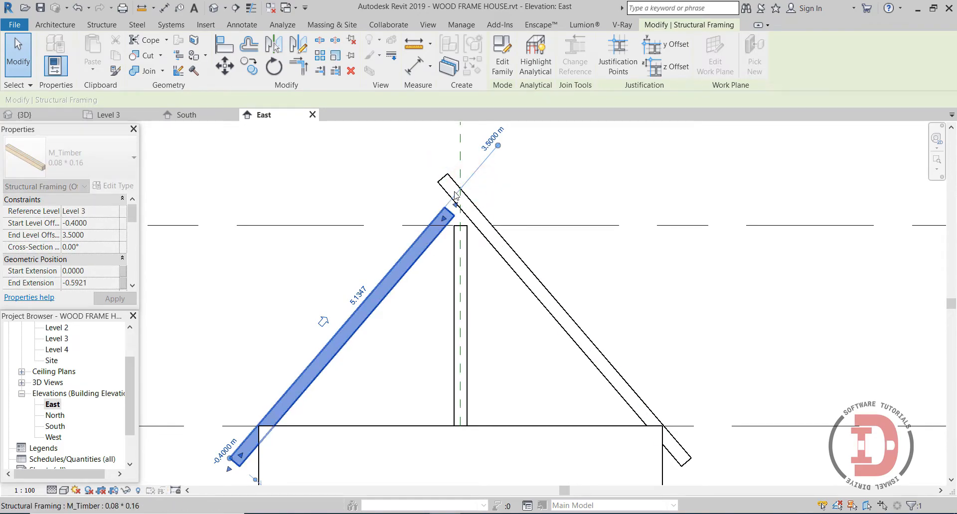
{"action": "left_click", "coordinate": [441, 179]}
{"action": "left_click_drag", "start_coordinate": [453, 189], "coordinate": [448, 213]}
{"action": "left_click", "coordinate": [504, 198]}
{"action": "left_click", "coordinate": [441, 212]}
{"action": "scroll", "coordinate": [453, 235], "scroll_direction": "down", "scroll_amount": 5}
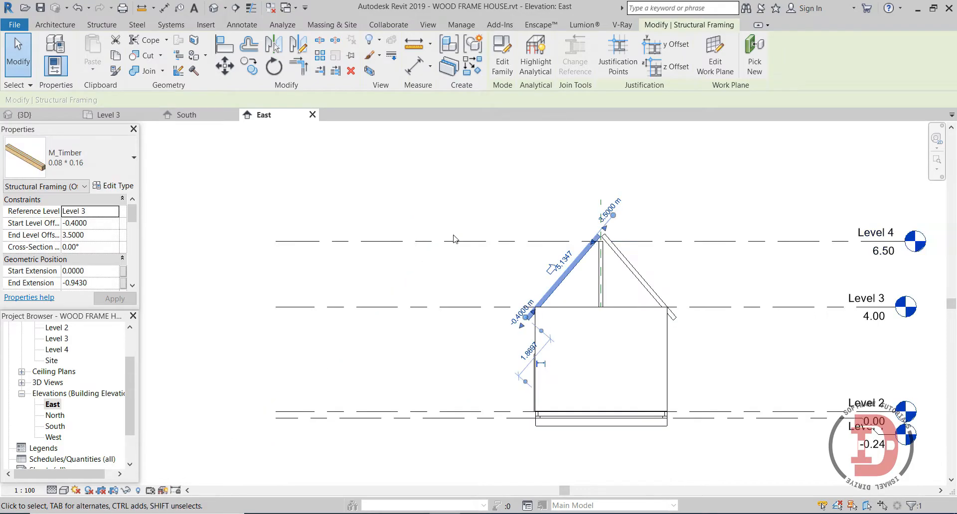
{"action": "left_click", "coordinate": [362, 272]}
Set the distance between Level 3 and Level 4 to 2 m
{"action": "left_click", "coordinate": [504, 242]}
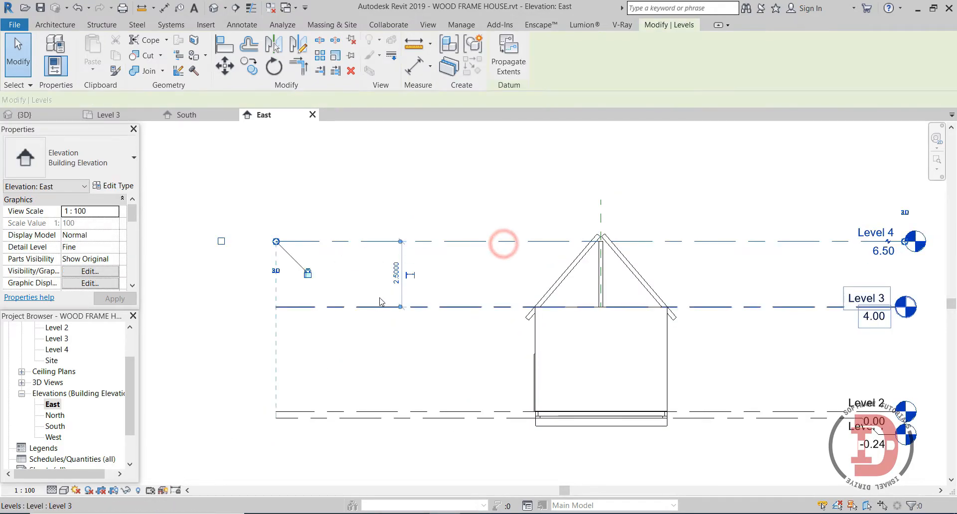
{"action": "left_click", "coordinate": [395, 273]}
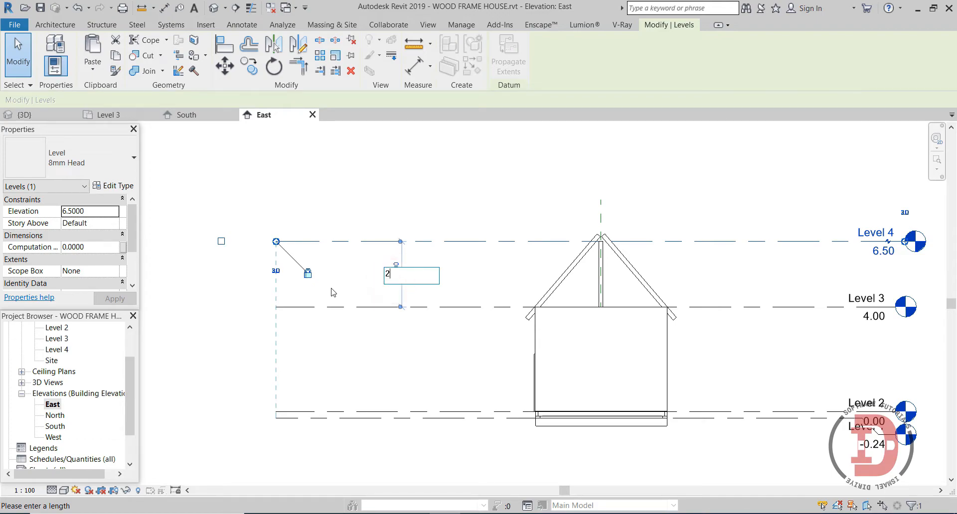
{"action": "left_click", "coordinate": [343, 223]}
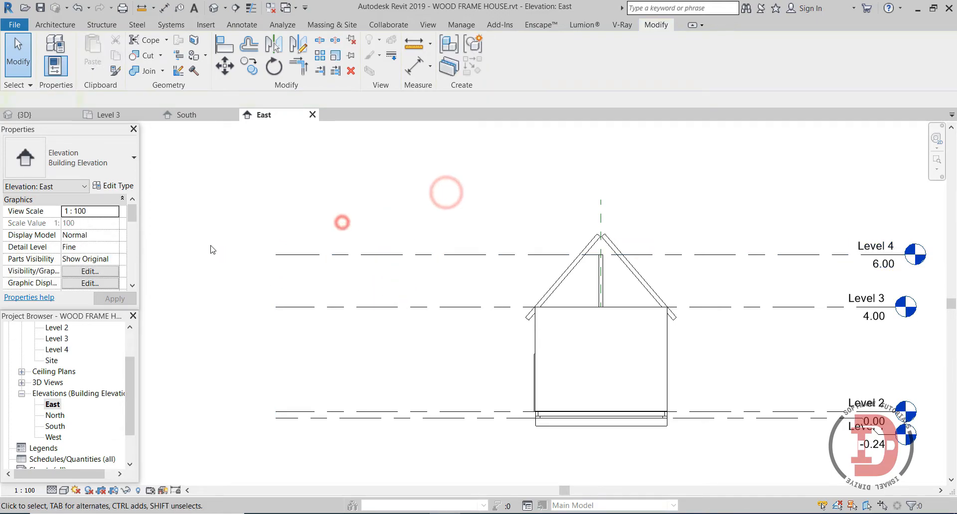
In the 3D view, copy the 140x140 central beam and paste it aligned to Level 4
{"action": "left_click", "coordinate": [213, 8]}
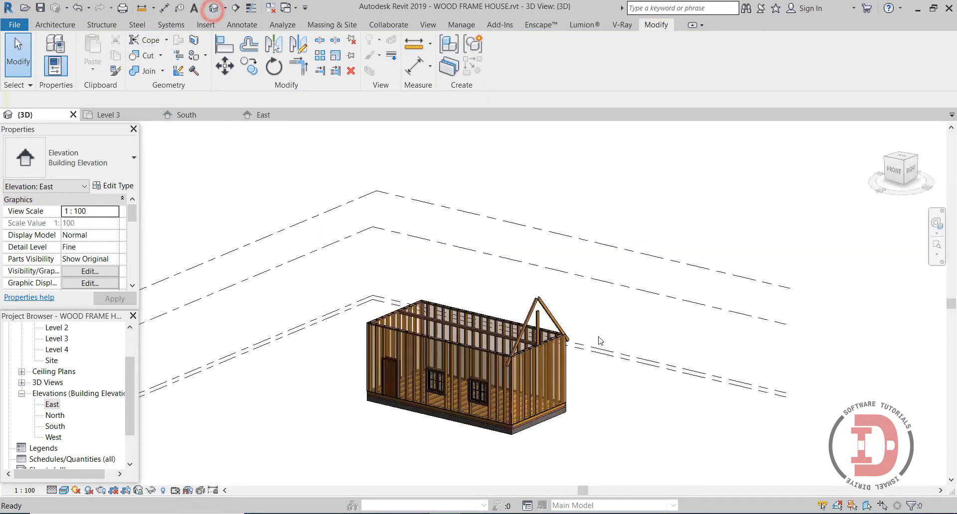
{"action": "scroll", "coordinate": [521, 352], "scroll_direction": "up", "scroll_amount": 6}
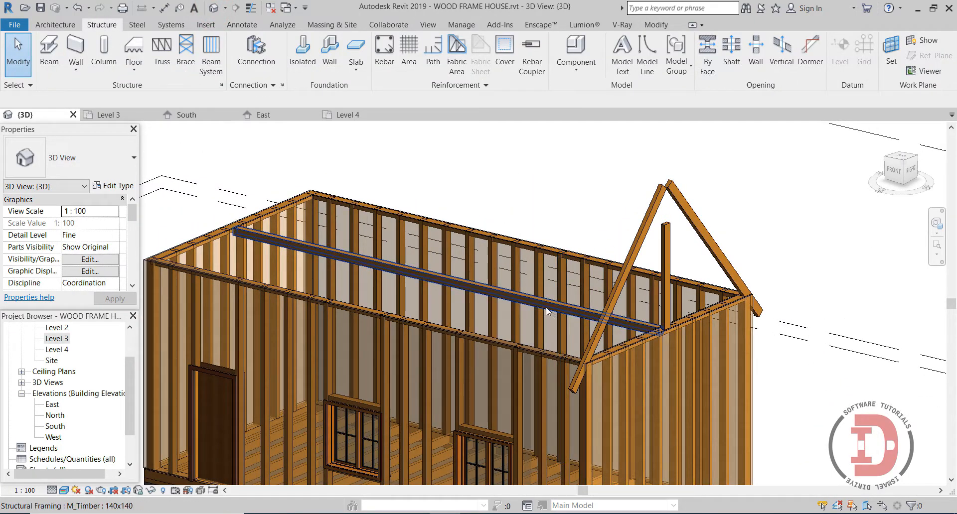
{"action": "left_click", "coordinate": [547, 311]}
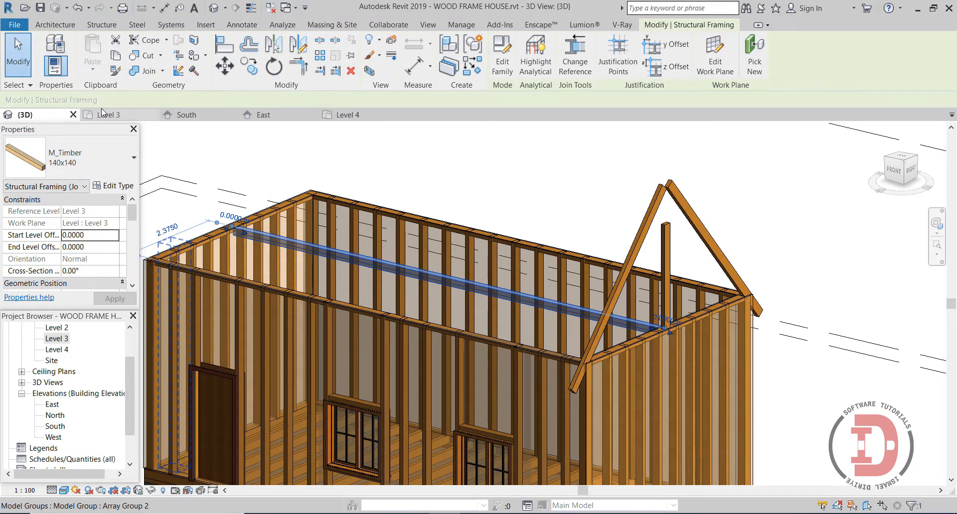
{"action": "left_click", "coordinate": [114, 59]}
{"action": "left_click", "coordinate": [93, 66]}
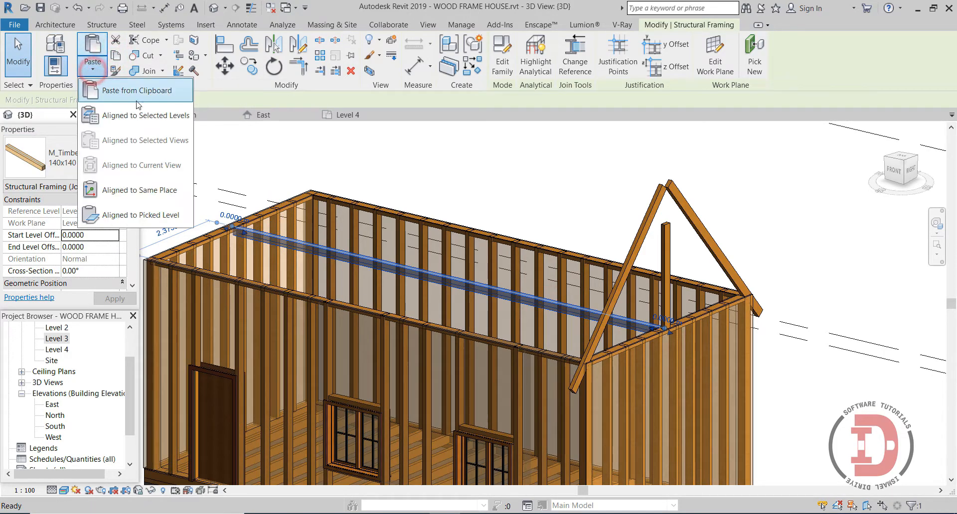
{"action": "left_click", "coordinate": [149, 120]}
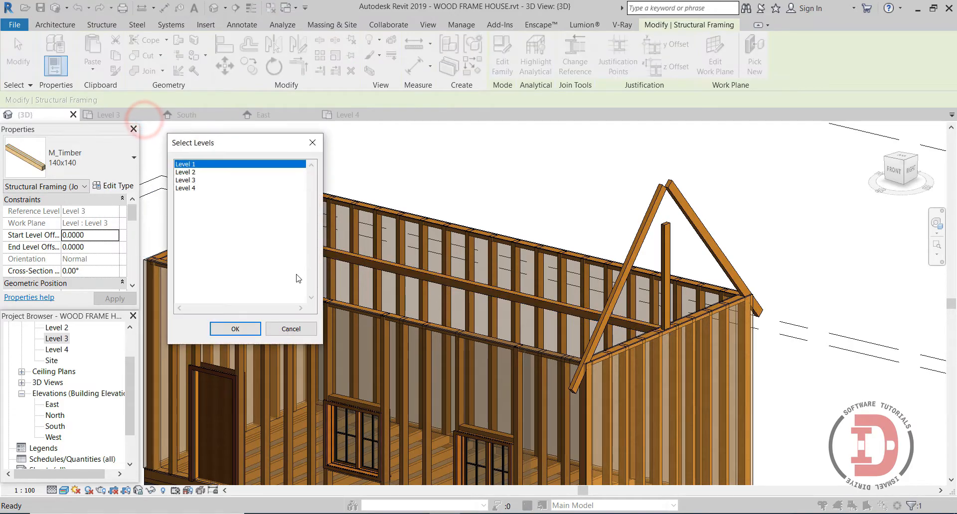
{"action": "left_click", "coordinate": [182, 188]}
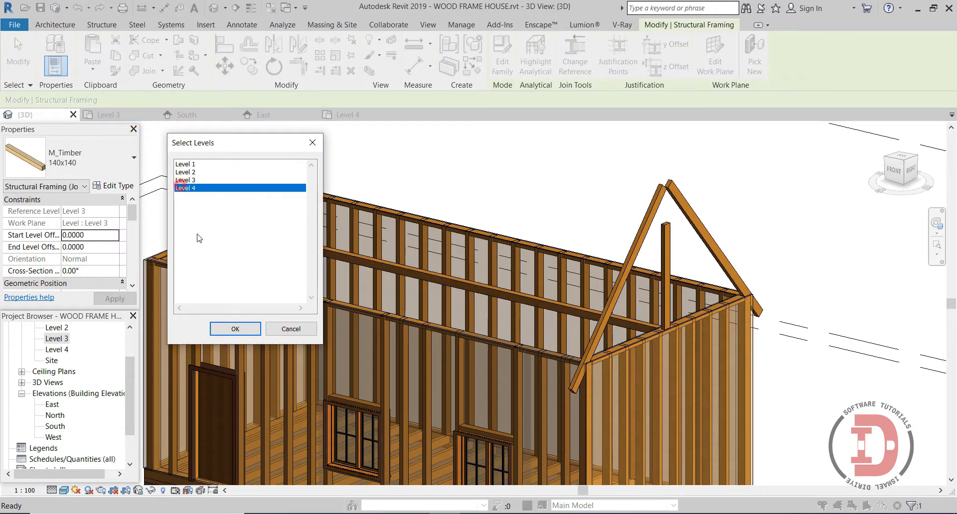
{"action": "left_click", "coordinate": [235, 333]}
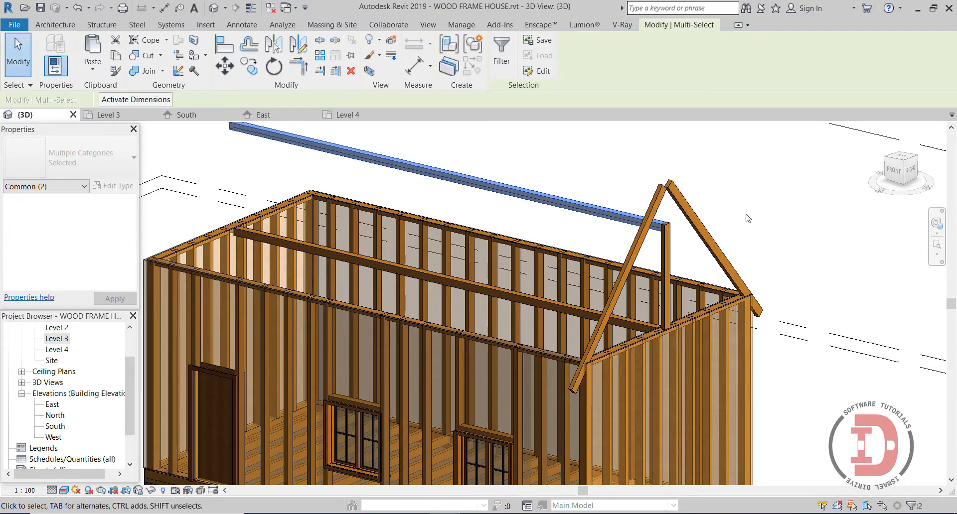
{"action": "left_click", "coordinate": [652, 236]}
Examine how the pasted ridge beam, column and rafter pair line up, using the right side of the 3D view
{"action": "scroll", "coordinate": [598, 408], "scroll_direction": "down", "scroll_amount": 4}
{"action": "middle_click_drag", "start_coordinate": [578, 394], "coordinate": [527, 387], "text": "shift"}
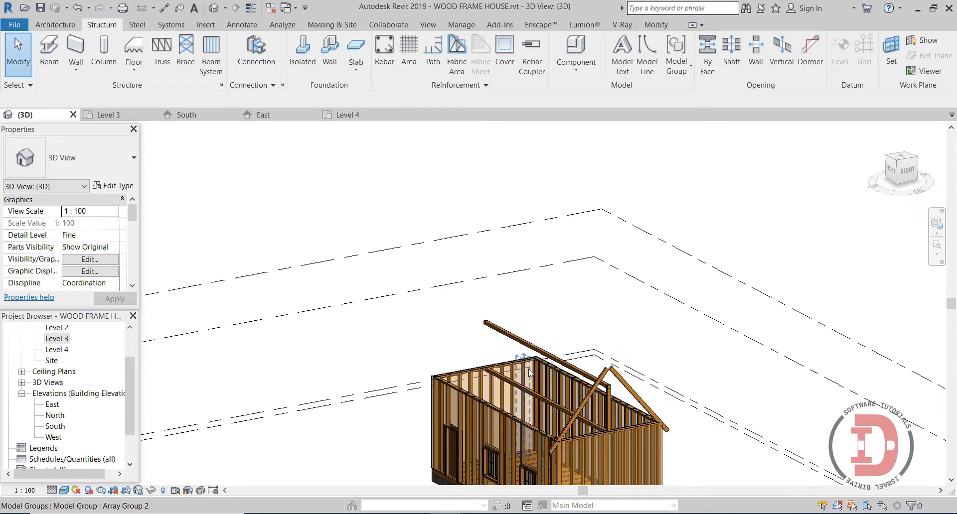
{"action": "scroll", "coordinate": [527, 387], "scroll_direction": "up", "scroll_amount": 4}
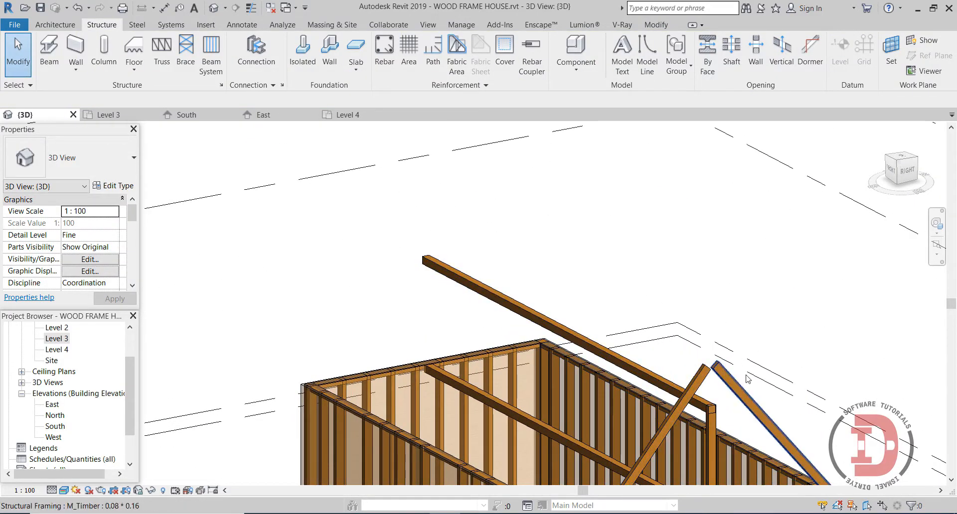
{"action": "left_click", "coordinate": [906, 170]}
{"action": "scroll", "coordinate": [531, 300], "scroll_direction": "up", "scroll_amount": 8}
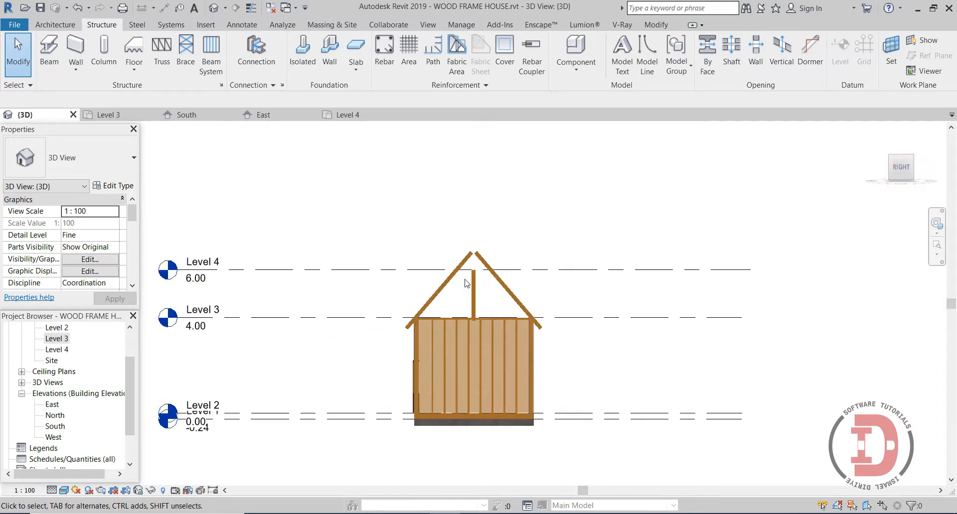
{"action": "scroll", "coordinate": [441, 285], "scroll_direction": "up", "scroll_amount": 2}
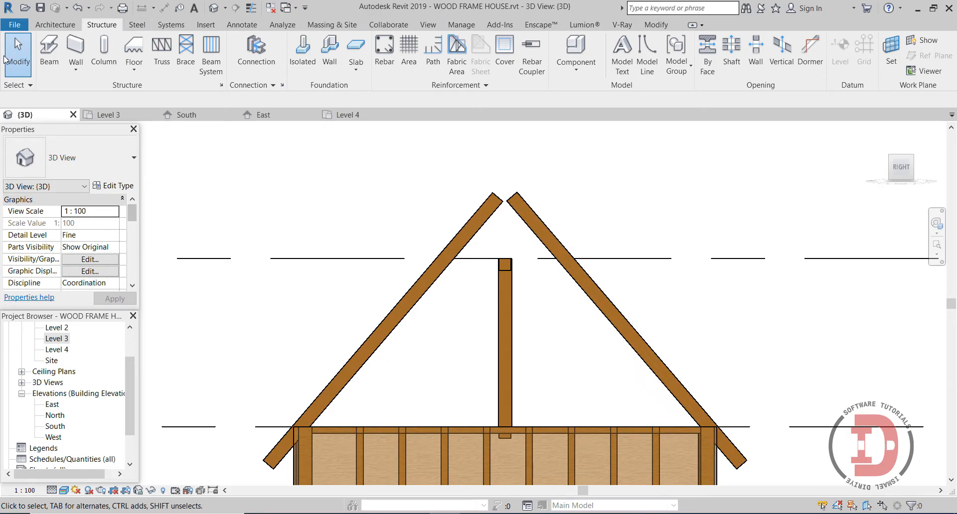
Start an in-place component in the Generic Models category and name it M1
{"action": "left_click", "coordinate": [52, 24]}
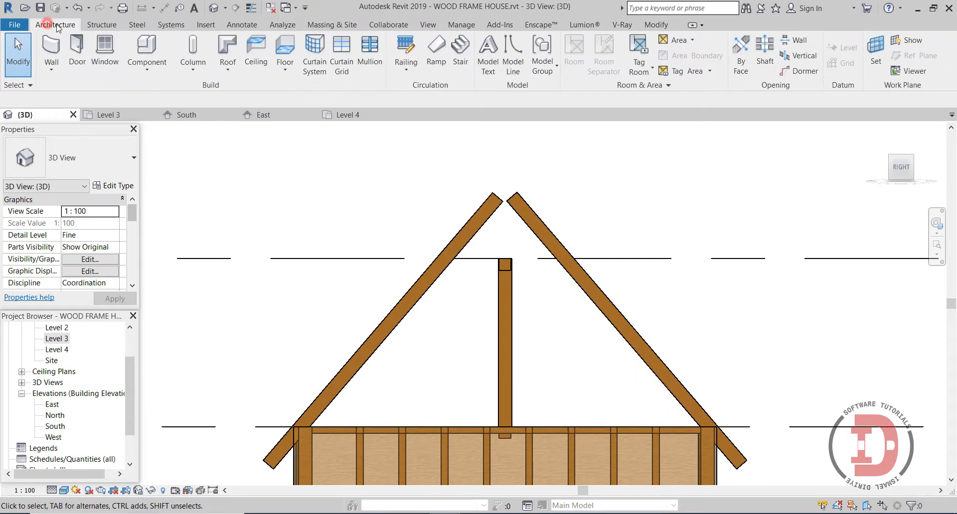
{"action": "left_click", "coordinate": [150, 72]}
{"action": "left_click", "coordinate": [167, 116]}
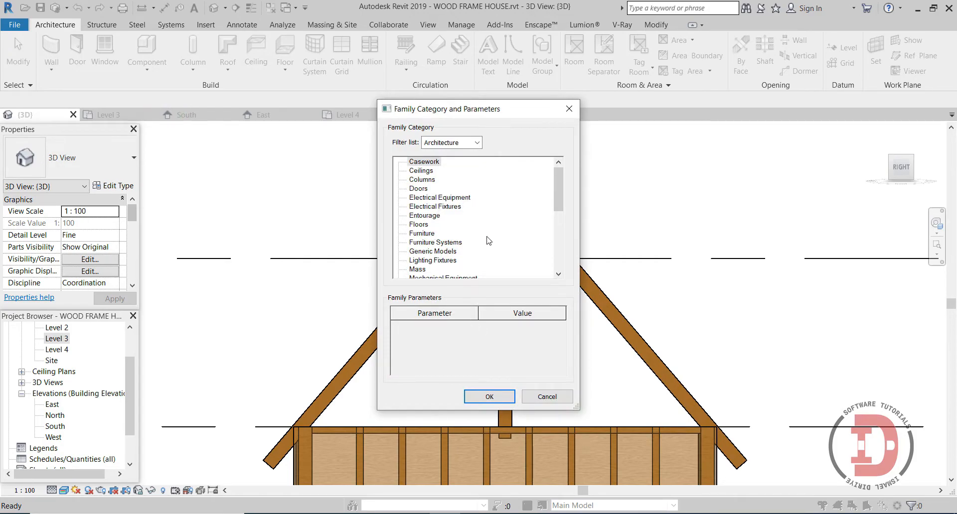
{"action": "left_click", "coordinate": [490, 397]}
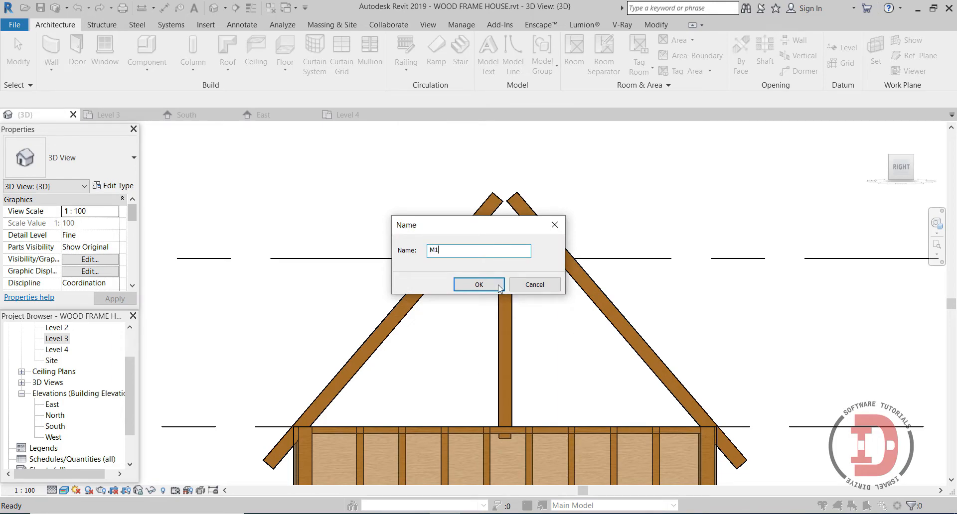
{"action": "left_click", "coordinate": [478, 285]}
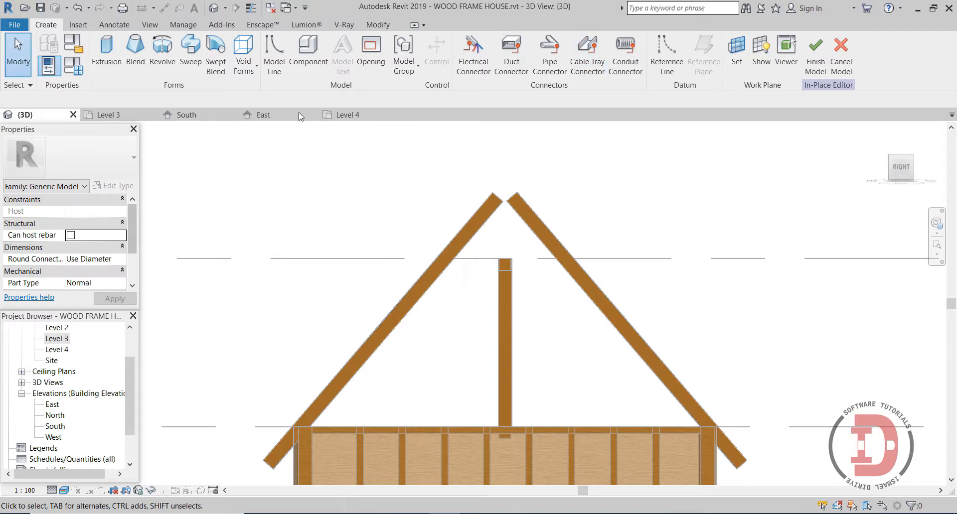
Start an extrusion and set its work plane by picking the outer face of the end rafter
{"action": "left_click", "coordinate": [113, 50]}
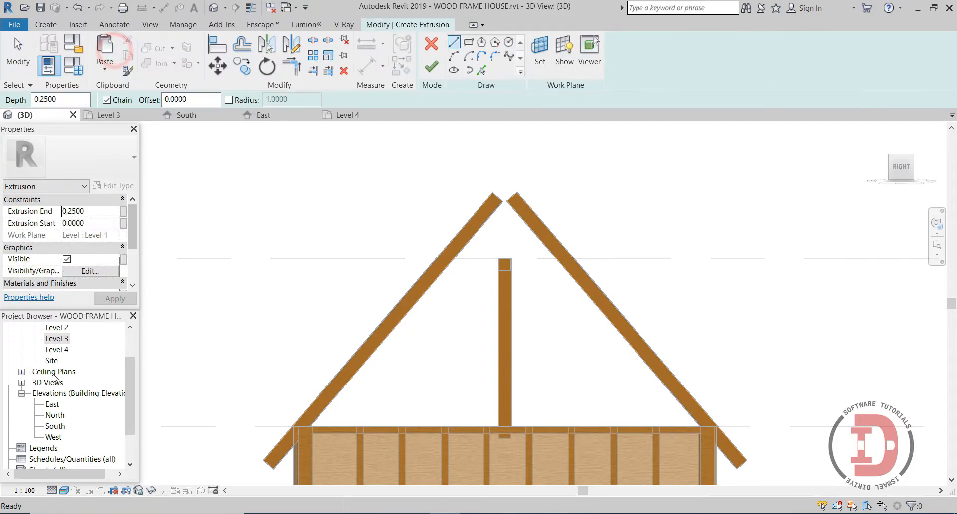
{"action": "left_click", "coordinate": [540, 49]}
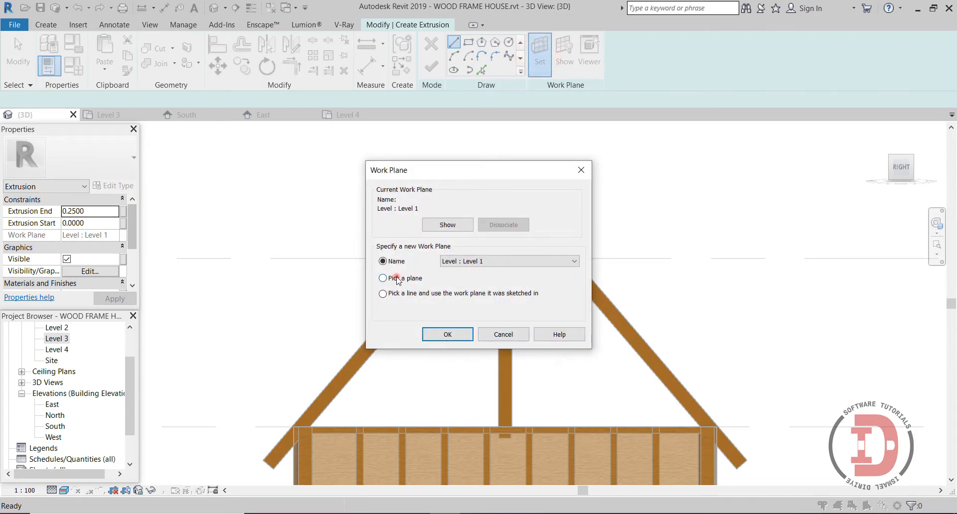
{"action": "left_click", "coordinate": [439, 332]}
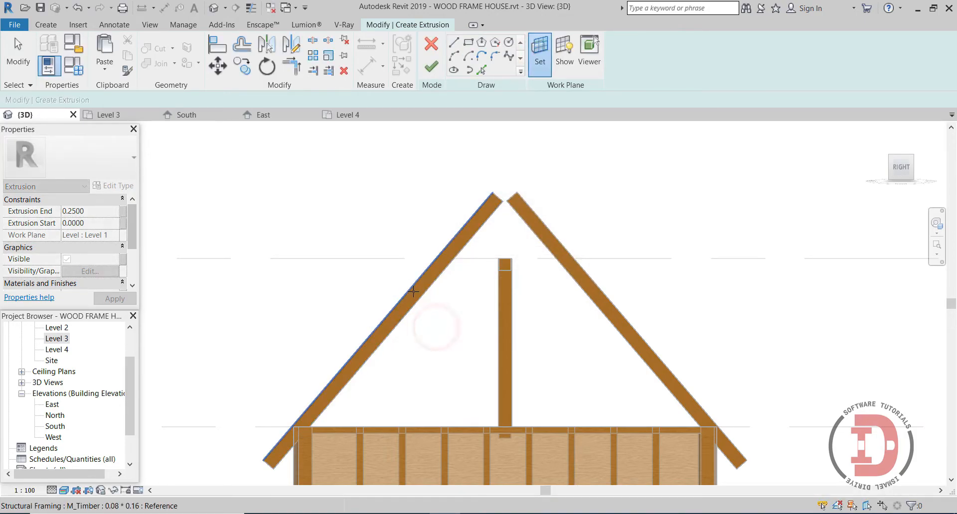
{"action": "scroll", "coordinate": [413, 291], "scroll_direction": "up", "scroll_amount": 4}
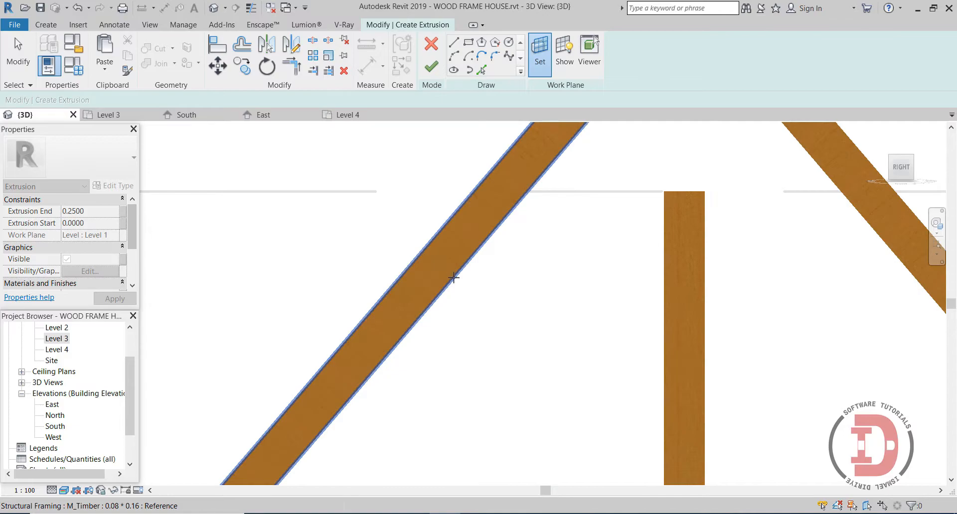
{"action": "left_click", "coordinate": [444, 269]}
{"action": "scroll", "coordinate": [571, 273], "scroll_direction": "down", "scroll_amount": 6}
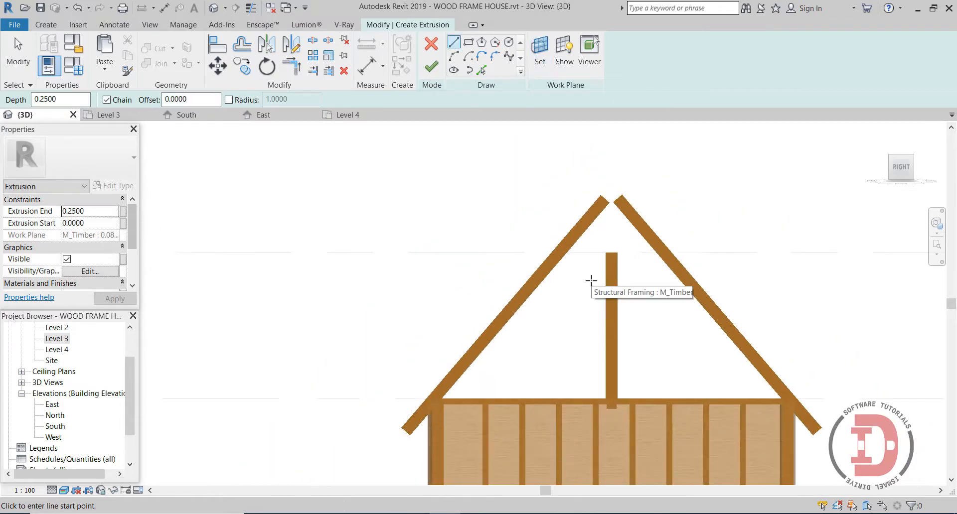
In the East elevation, sketch a horizontal rectangle about 2.42 m by 0.26 m spanning between the two rafters below Level 4
{"action": "left_click", "coordinate": [52, 405]}
{"action": "double_click", "coordinate": [52, 404]}
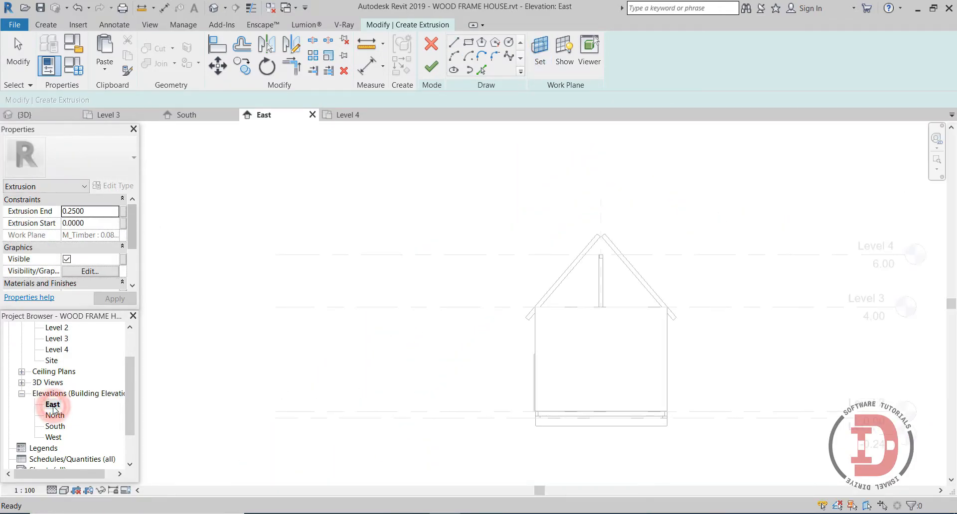
{"action": "scroll", "coordinate": [578, 291], "scroll_direction": "up", "scroll_amount": 4}
{"action": "scroll", "coordinate": [392, 243], "scroll_direction": "down", "scroll_amount": 2}
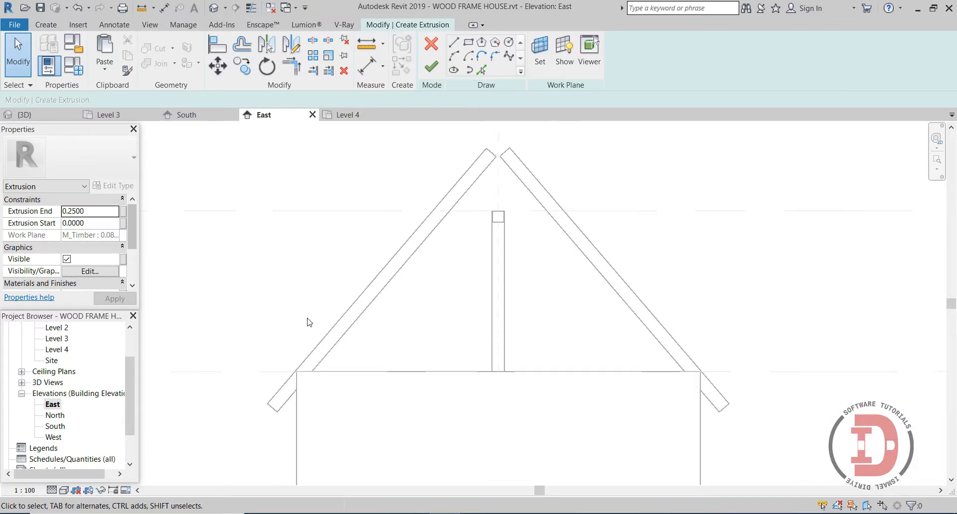
{"action": "left_click", "coordinate": [468, 42]}
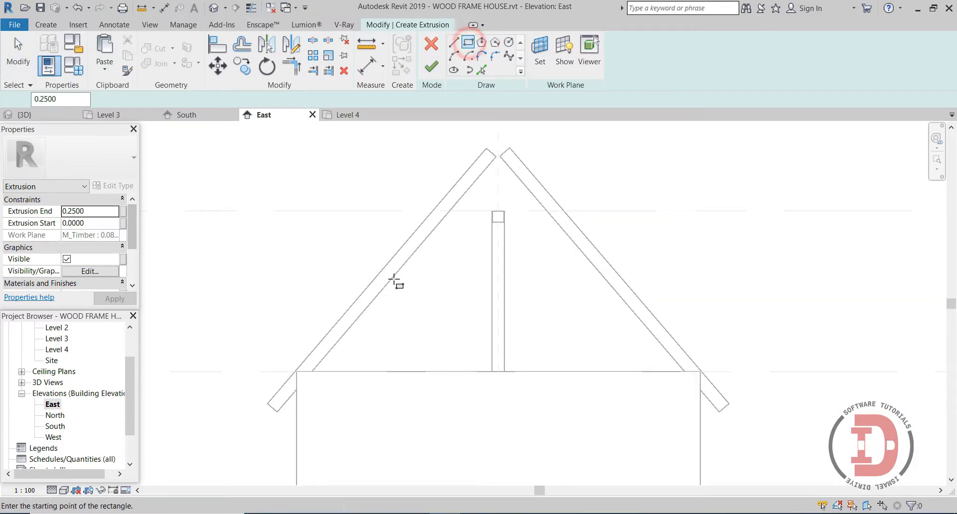
{"action": "left_click", "coordinate": [402, 246]}
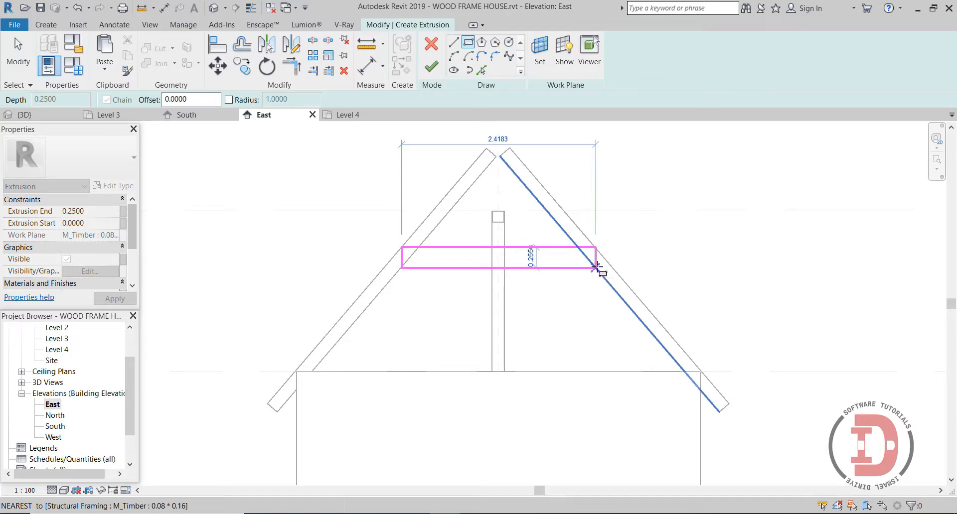
{"action": "left_click", "coordinate": [596, 268]}
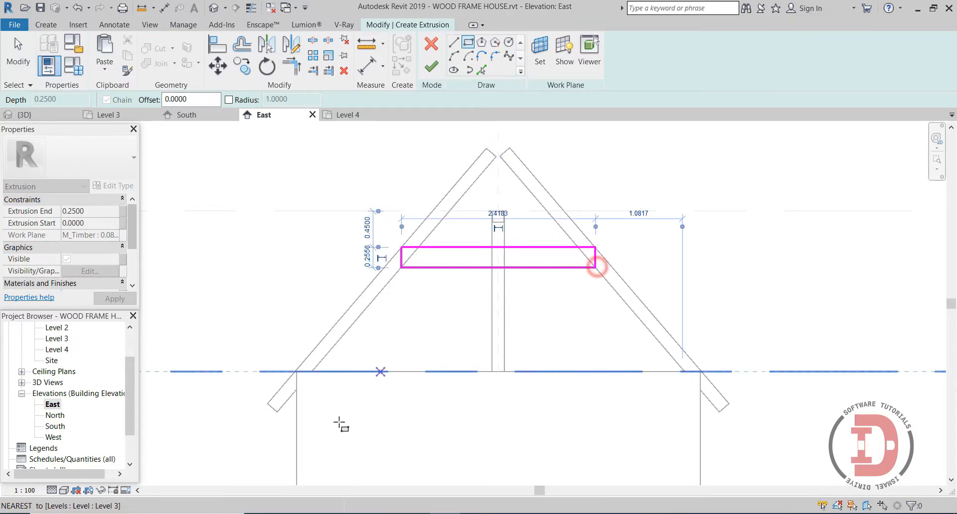
{"action": "key", "text": "Escape"}
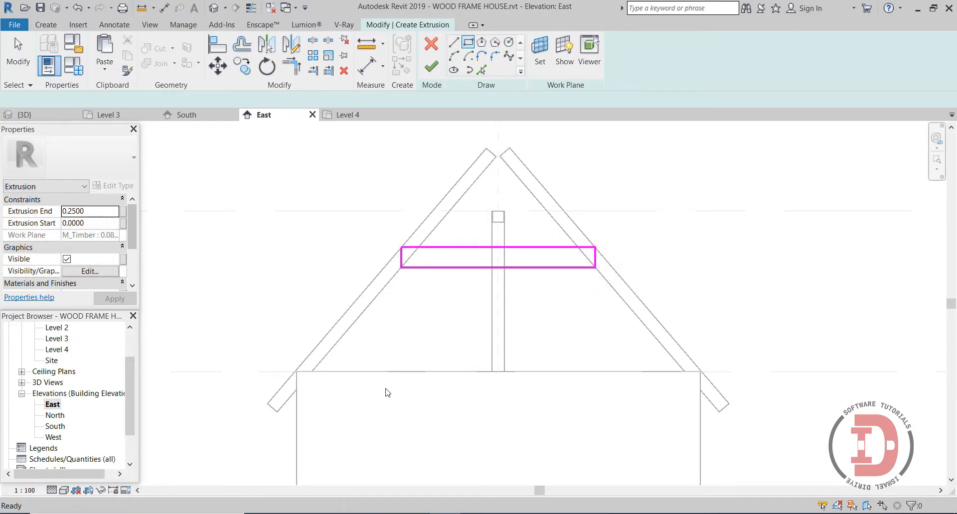
Set the height of the rectangular tie profile to 0.16 m by moving its lower edge
{"action": "left_click", "coordinate": [439, 267]}
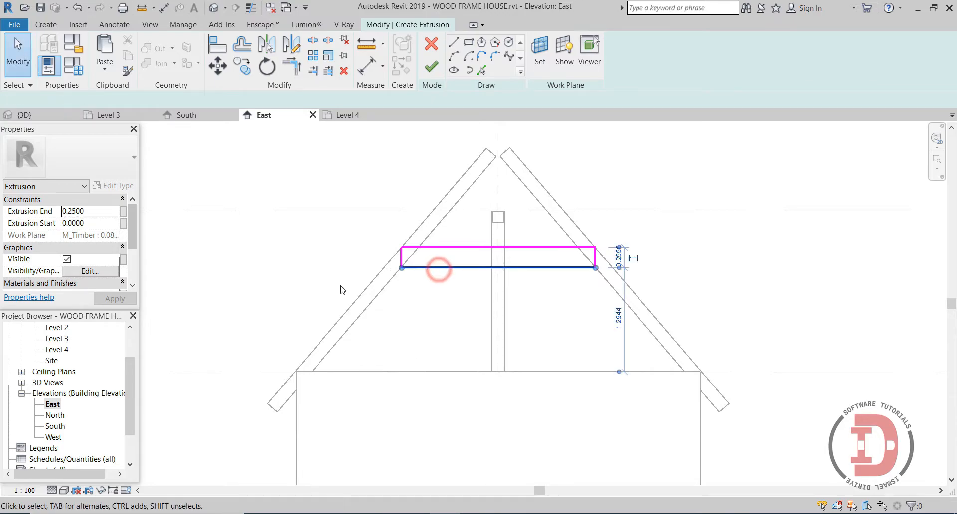
{"action": "left_click", "coordinate": [618, 259]}
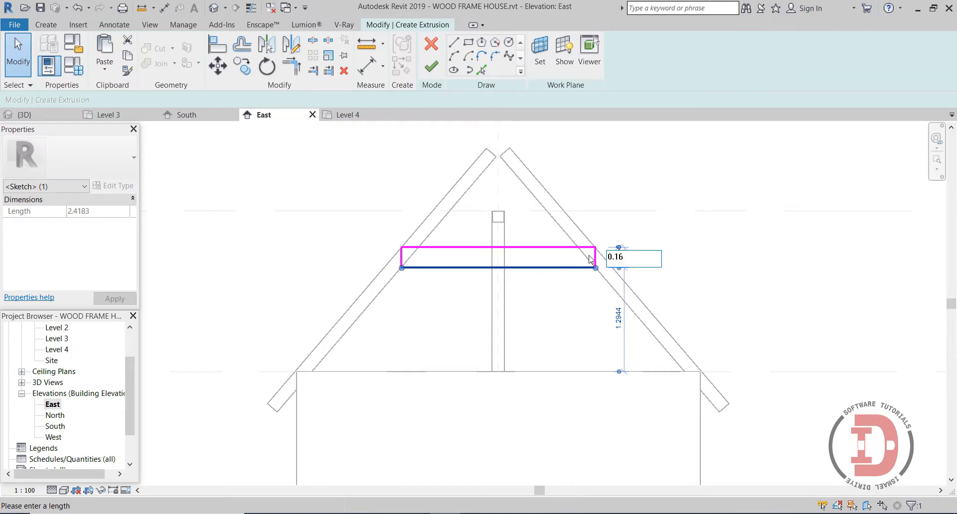
{"action": "type", "text": "0.16"}
{"action": "key", "text": "Return"}
{"action": "left_click", "coordinate": [748, 218]}
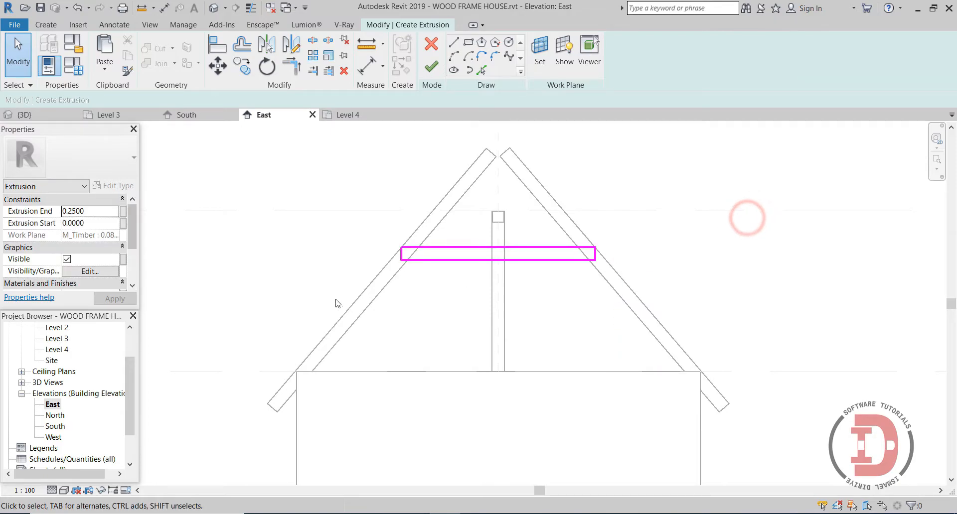
Slant both end lines of the tie profile to follow the outer edges of the rafters
{"action": "scroll", "coordinate": [394, 270], "scroll_direction": "up", "scroll_amount": 3}
{"action": "middle_click_drag", "start_coordinate": [409, 256], "coordinate": [354, 301]}
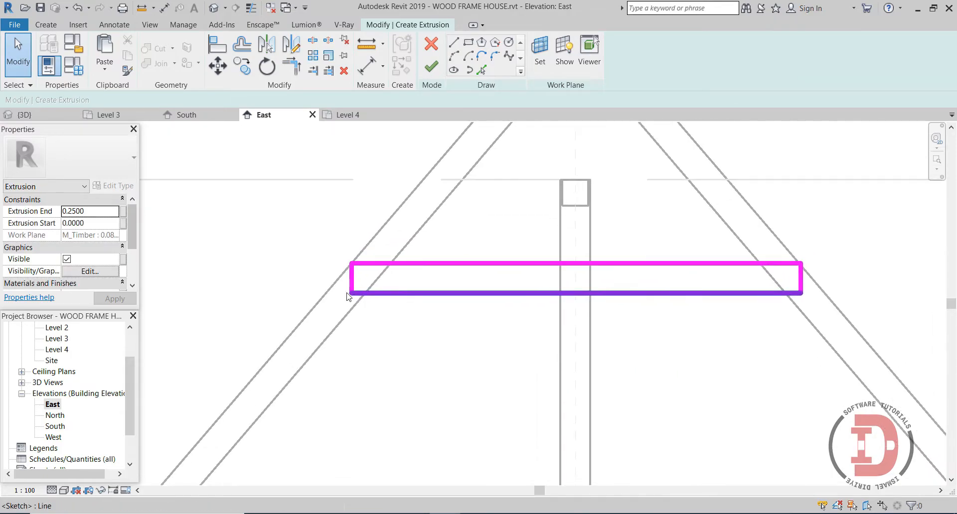
{"action": "left_click", "coordinate": [352, 278]}
{"action": "left_click_drag", "start_coordinate": [351, 293], "coordinate": [325, 293]}
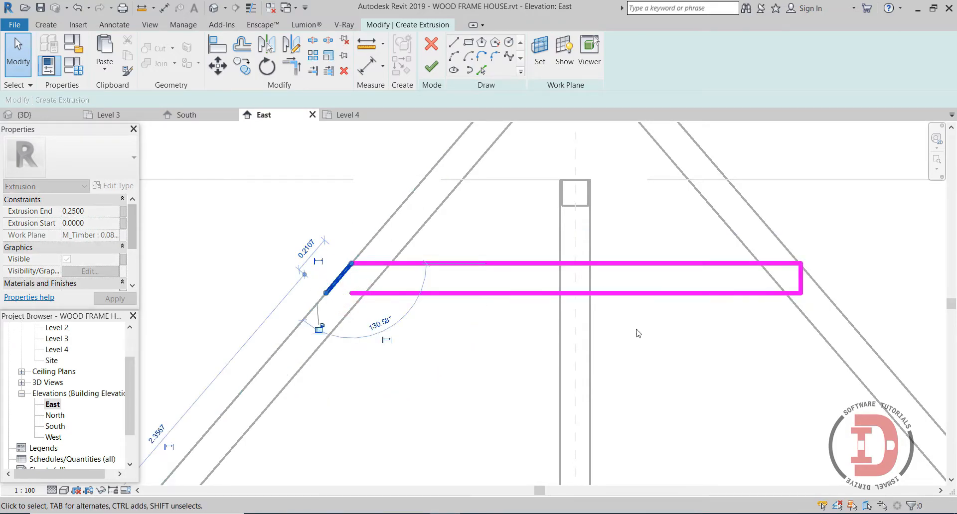
{"action": "left_click", "coordinate": [801, 278]}
{"action": "left_click_drag", "start_coordinate": [801, 293], "coordinate": [823, 288]}
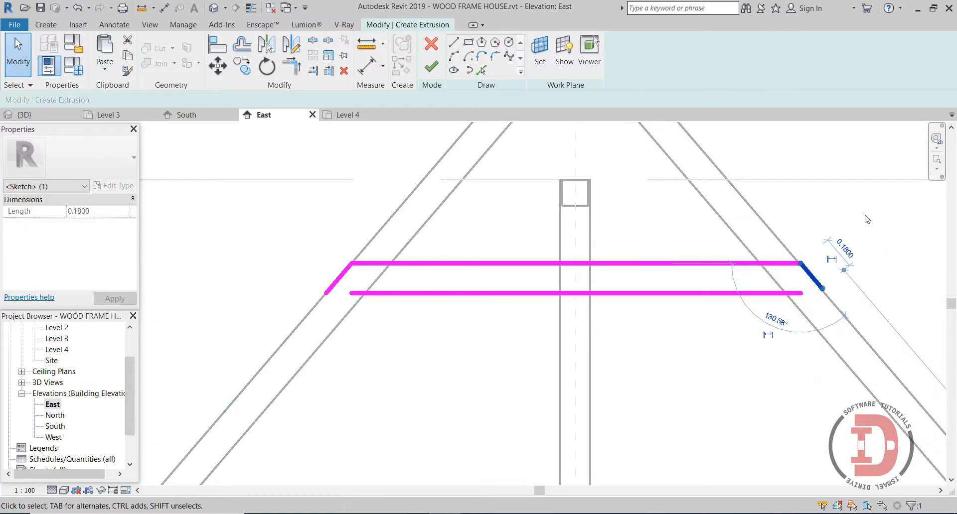
{"action": "key", "text": "Left"}
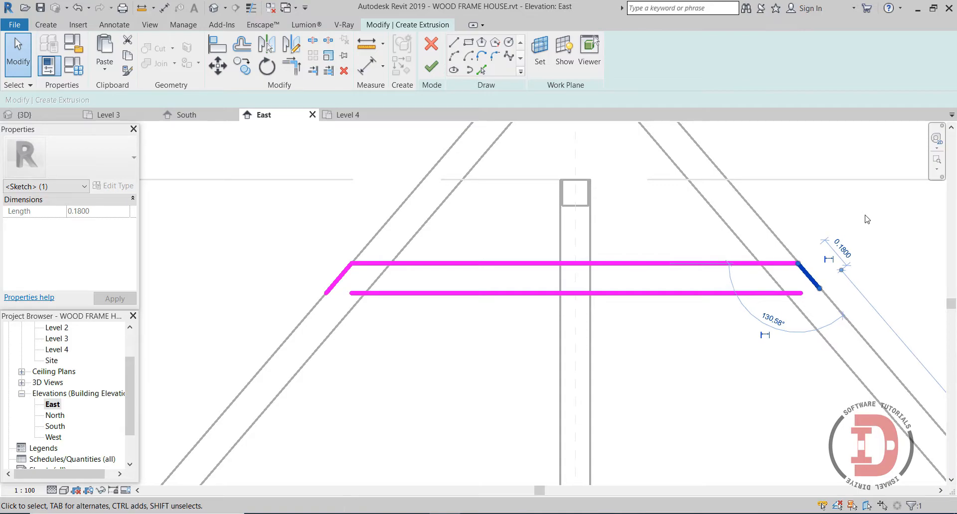
Extend the profile's lower line to meet both slanted ends and close the sketch with Trim/Extend to Corner
{"action": "left_click", "coordinate": [292, 71]}
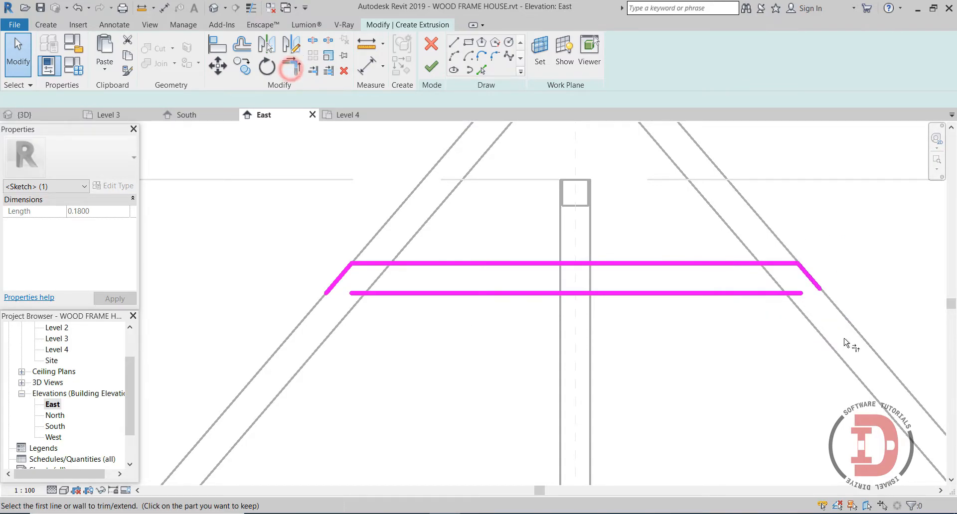
{"action": "left_click", "coordinate": [767, 294]}
{"action": "left_click", "coordinate": [804, 282]}
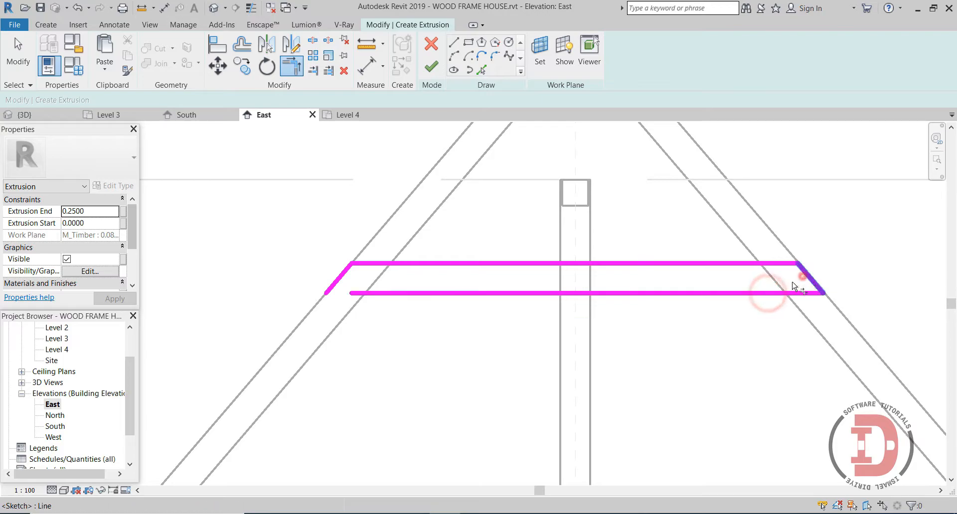
{"action": "left_click", "coordinate": [400, 294]}
{"action": "left_click", "coordinate": [339, 280]}
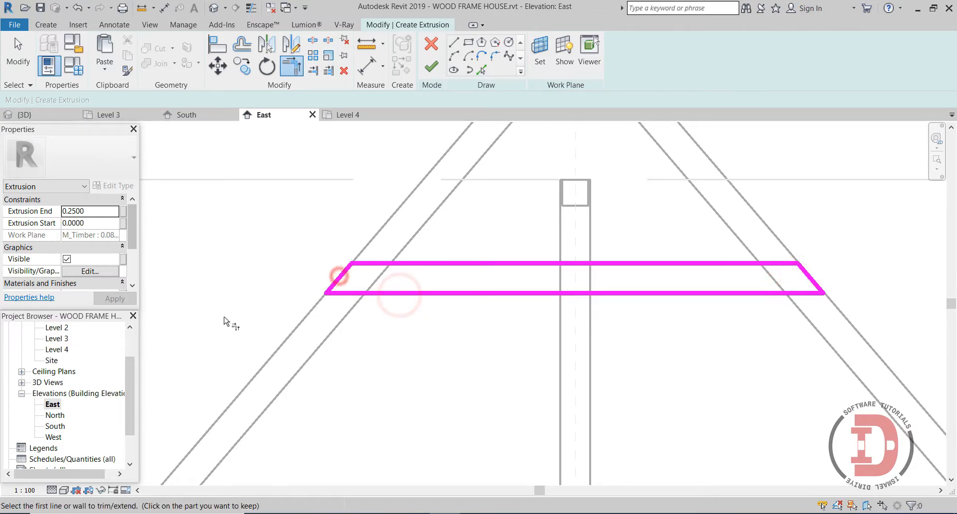
Set the extrusion end to 0.05 m, finish the tie extrusion and check it against the rafters in 3D
{"action": "left_click", "coordinate": [112, 211]}
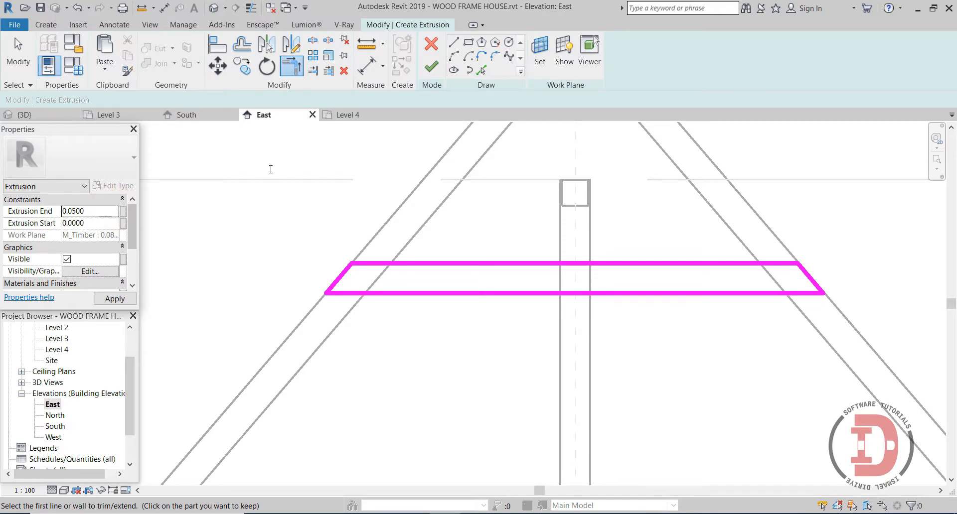
{"action": "left_click", "coordinate": [431, 70]}
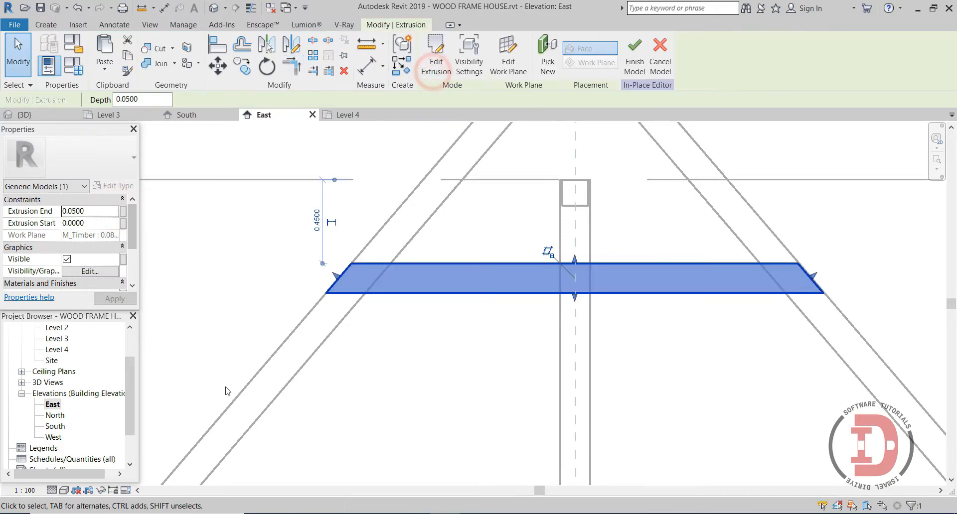
{"action": "scroll", "coordinate": [301, 423], "scroll_direction": "down", "scroll_amount": 4}
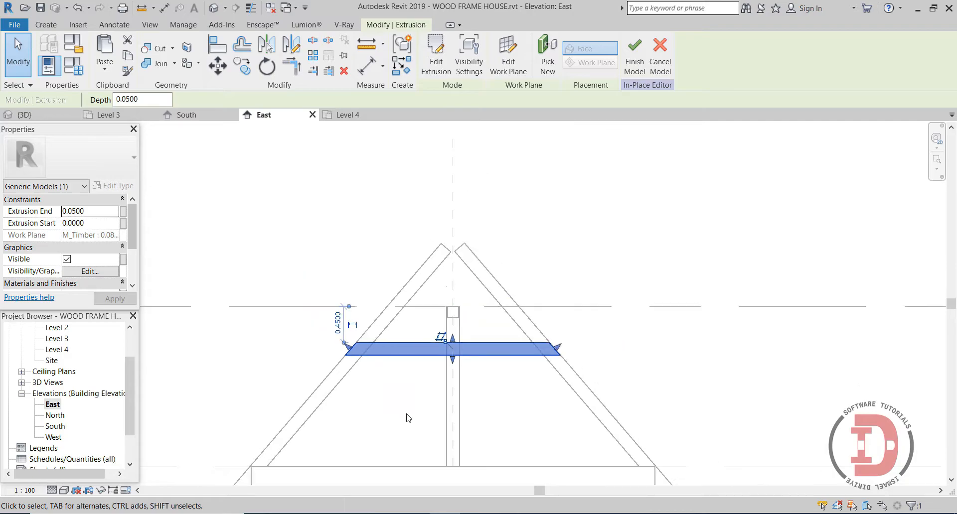
{"action": "left_click", "coordinate": [214, 8]}
{"action": "left_click", "coordinate": [213, 8]}
{"action": "middle_click_drag", "start_coordinate": [221, 306], "coordinate": [326, 258], "text": "shift"}
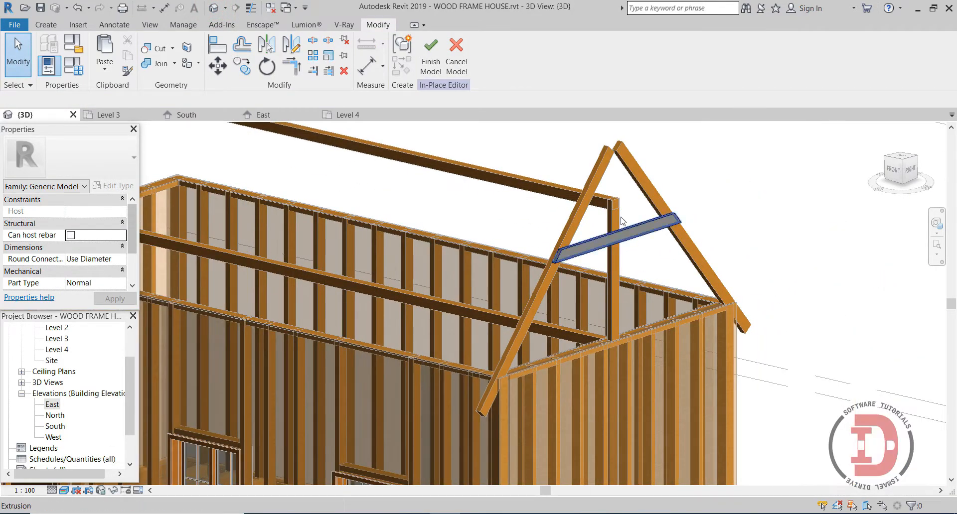
{"action": "scroll", "coordinate": [588, 249], "scroll_direction": "up", "scroll_amount": 5}
{"action": "middle_click_drag", "start_coordinate": [543, 337], "coordinate": [407, 269], "text": "shift"}
In the South elevation, copy the tie extrusion horizontally to the opposite face of the rafters, with Constrain turned off
{"action": "double_click", "coordinate": [54, 426]}
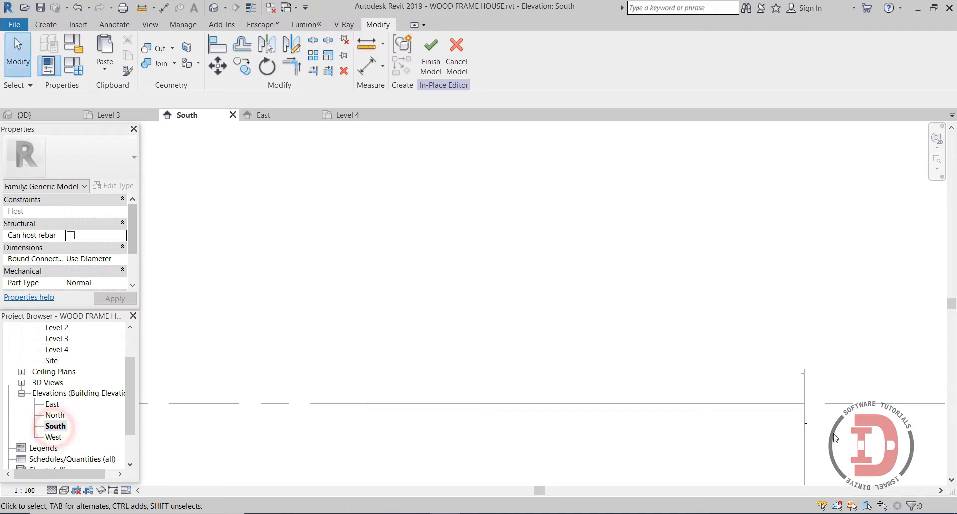
{"action": "scroll", "coordinate": [791, 432], "scroll_direction": "up", "scroll_amount": 5}
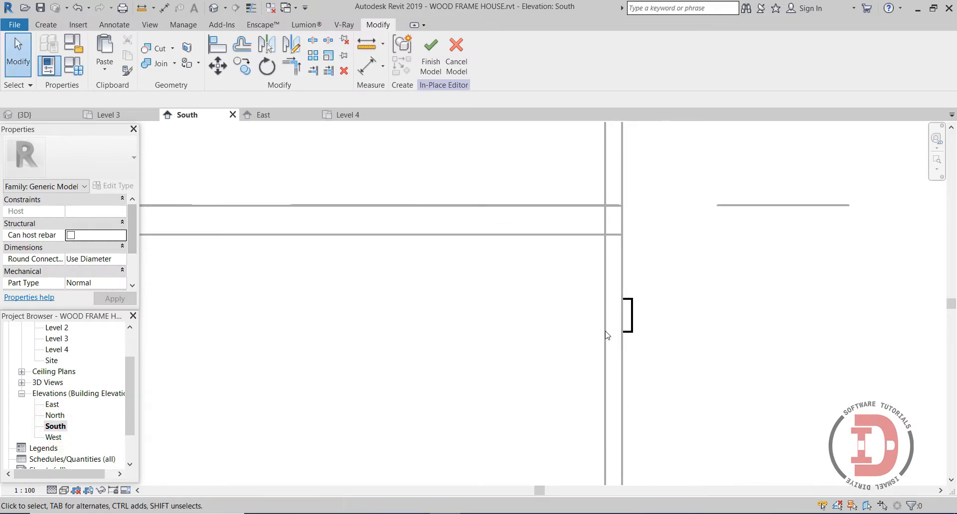
{"action": "left_click", "coordinate": [662, 318]}
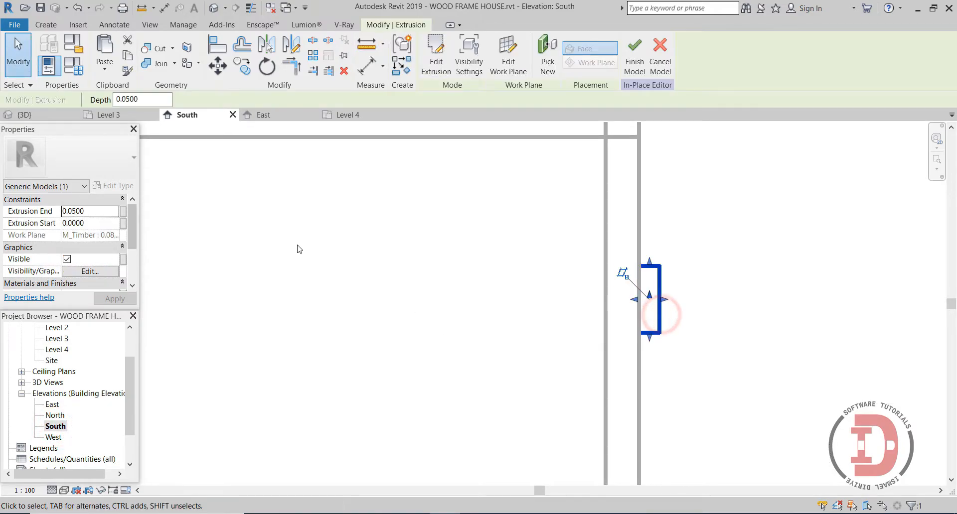
{"action": "left_click", "coordinate": [242, 65]}
{"action": "left_click", "coordinate": [660, 332]}
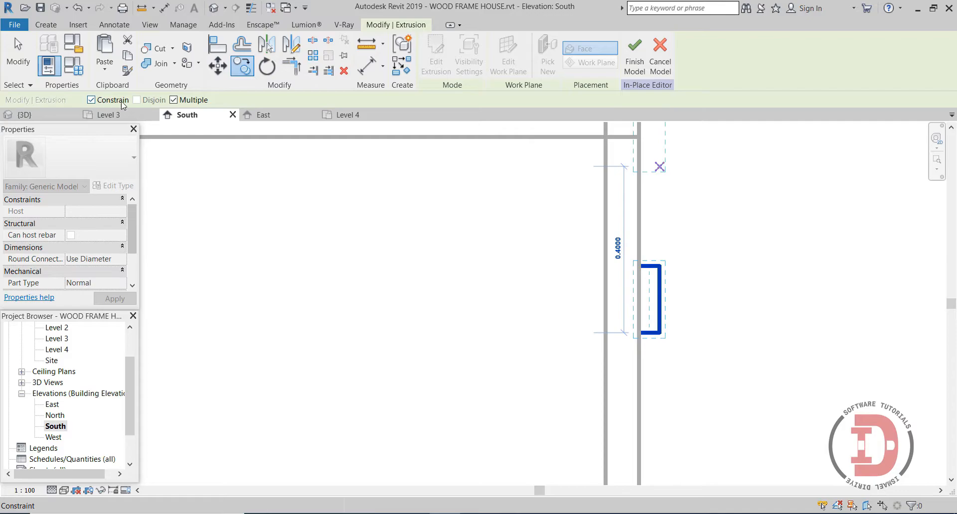
{"action": "left_click", "coordinate": [91, 100]}
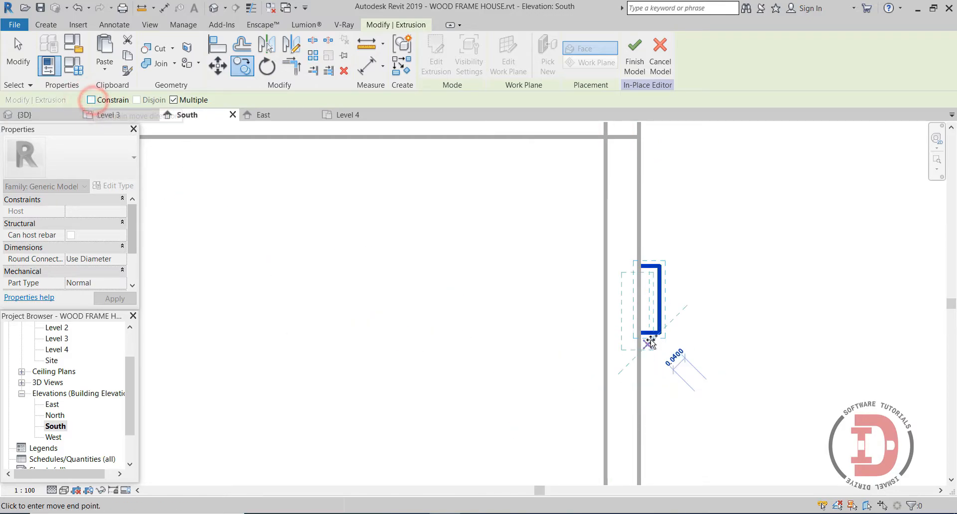
{"action": "left_click", "coordinate": [604, 332]}
{"action": "key", "text": "Escape"}
{"action": "key", "text": "Escape"}
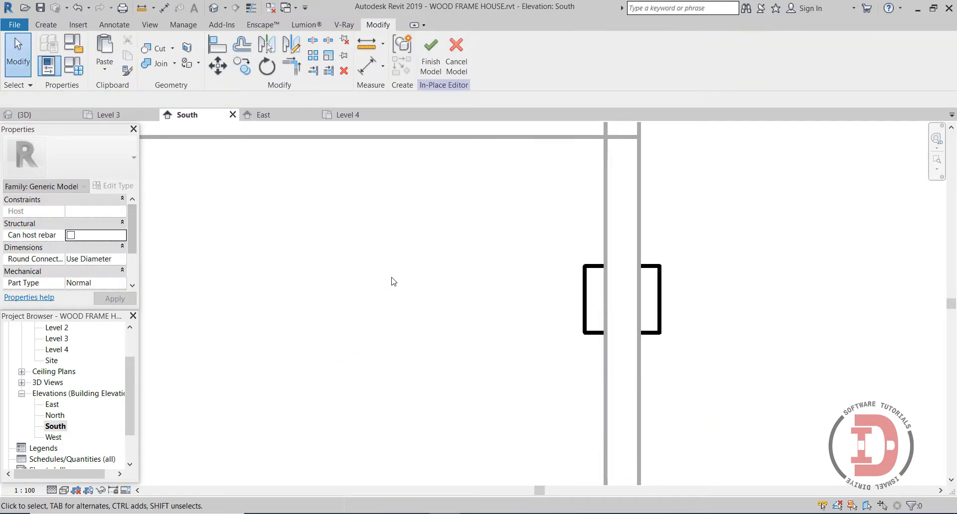
Assign the Cherry material to both tie extrusions and finish the in-place model
{"action": "left_click", "coordinate": [660, 304]}
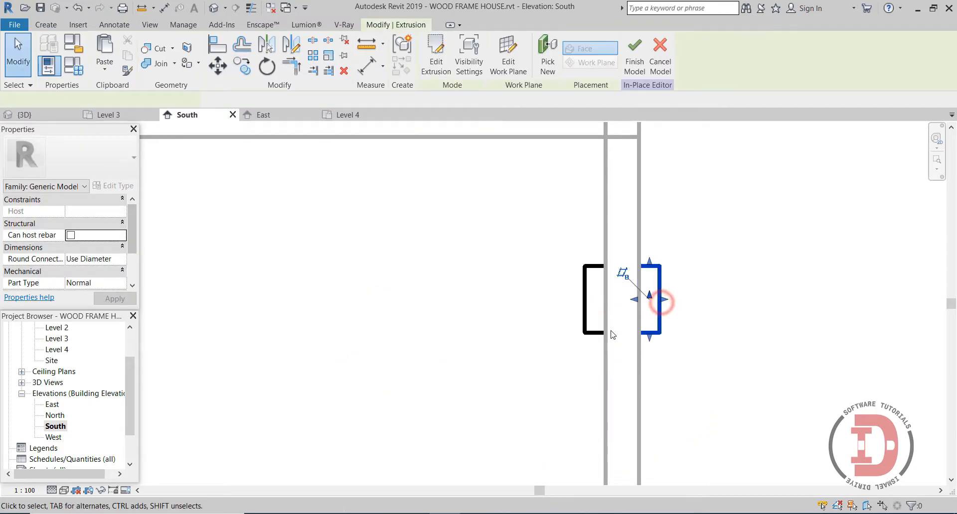
{"action": "left_click", "coordinate": [586, 333], "text": "ctrl"}
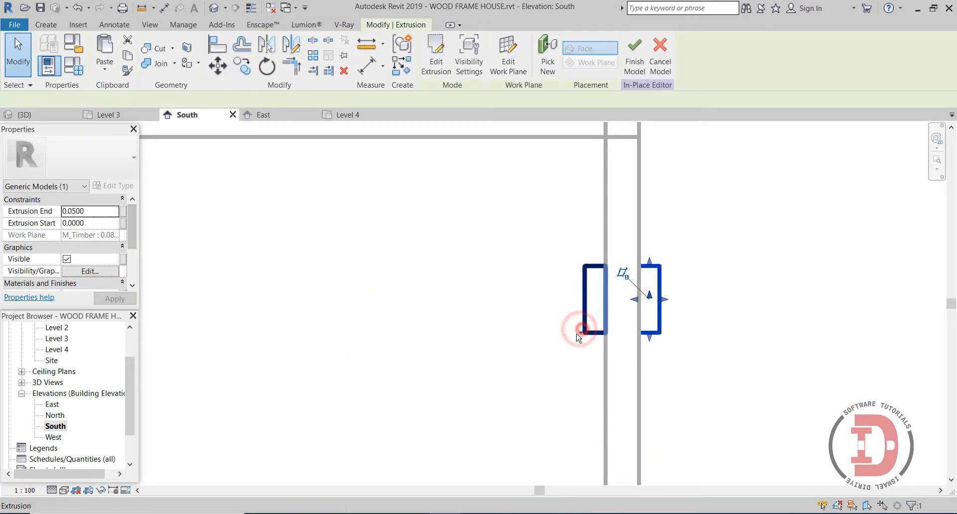
{"action": "scroll", "coordinate": [106, 266], "scroll_direction": "down", "scroll_amount": 2}
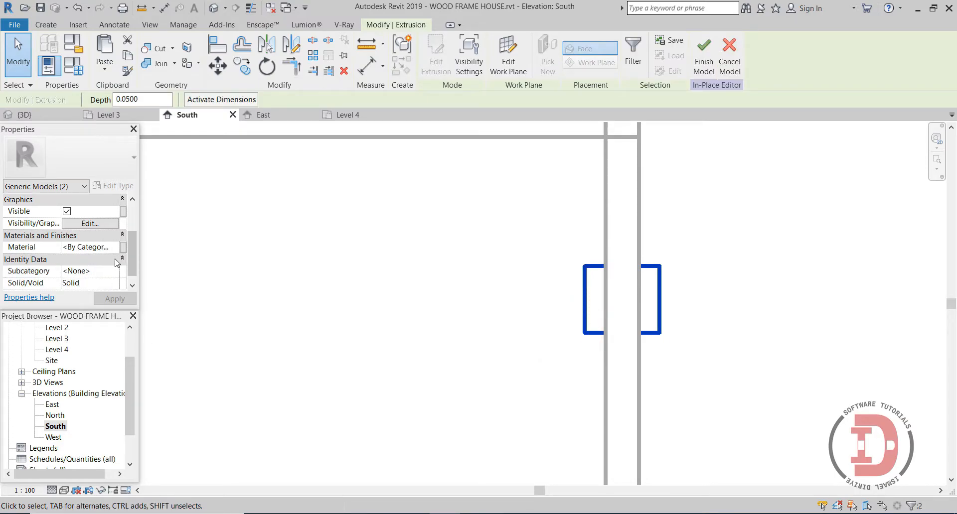
{"action": "left_click", "coordinate": [121, 251]}
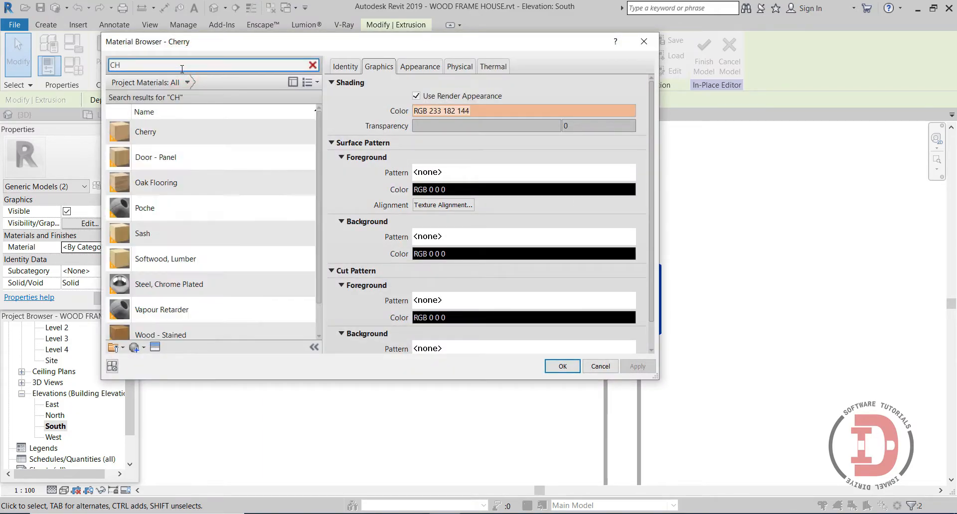
{"action": "left_click", "coordinate": [172, 131]}
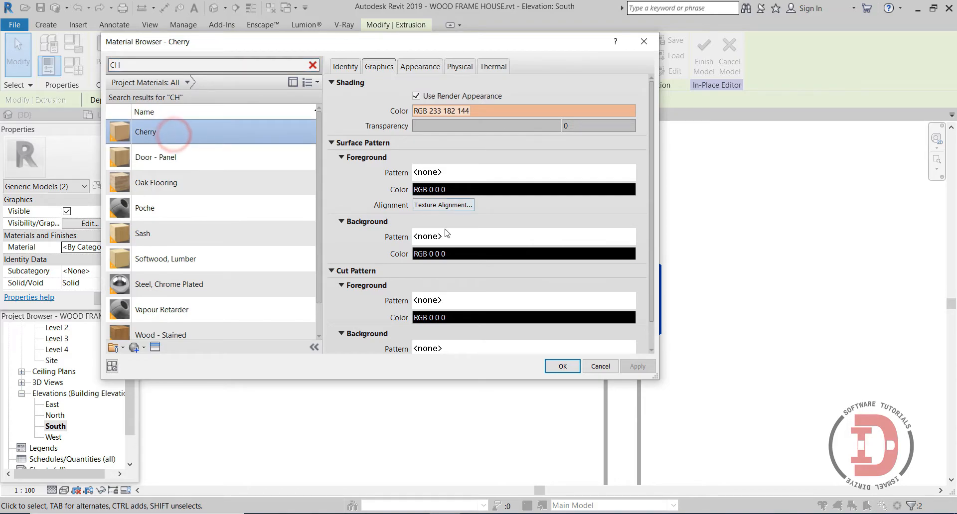
{"action": "scroll", "coordinate": [274, 317], "scroll_direction": "down", "scroll_amount": 1}
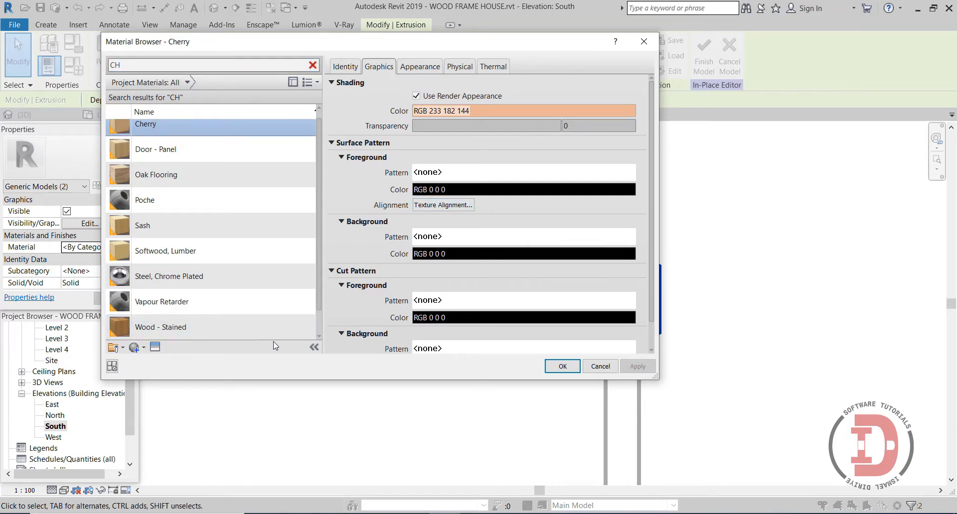
{"action": "left_click", "coordinate": [562, 367]}
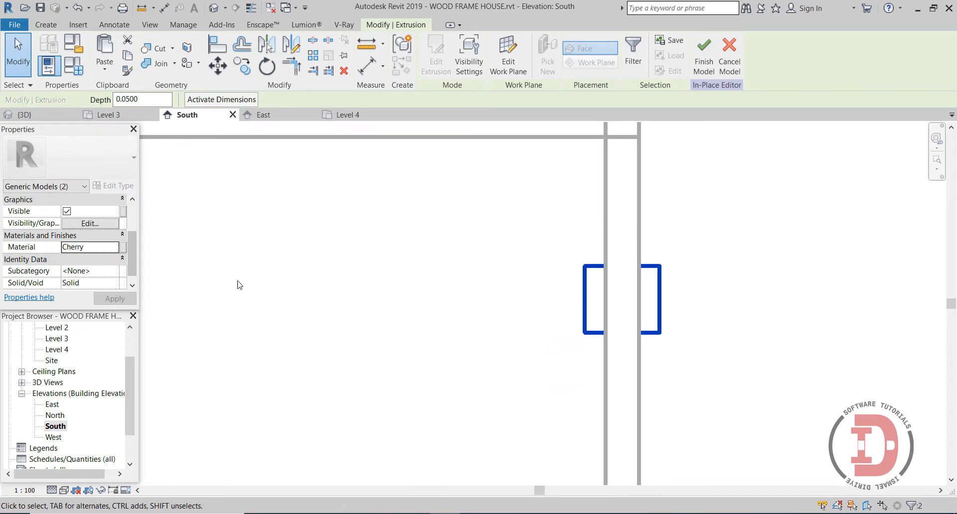
{"action": "left_click", "coordinate": [703, 54]}
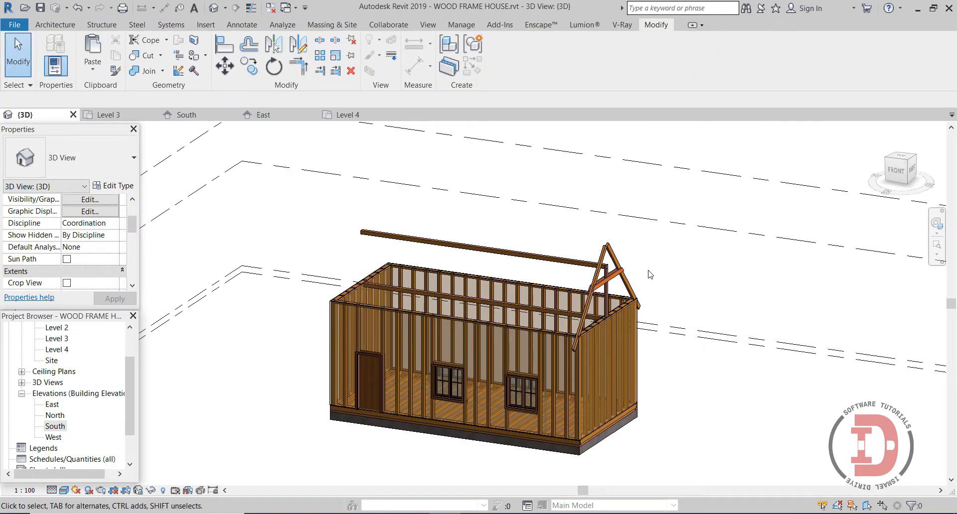
In 3D, select the gable-end truss together: the end-wall top beam, ridge column, collar tie model and both rafters
{"action": "middle_click_drag", "start_coordinate": [662, 297], "coordinate": [485, 406], "text": "shift"}
{"action": "scroll", "coordinate": [379, 354], "scroll_direction": "up", "scroll_amount": 3}
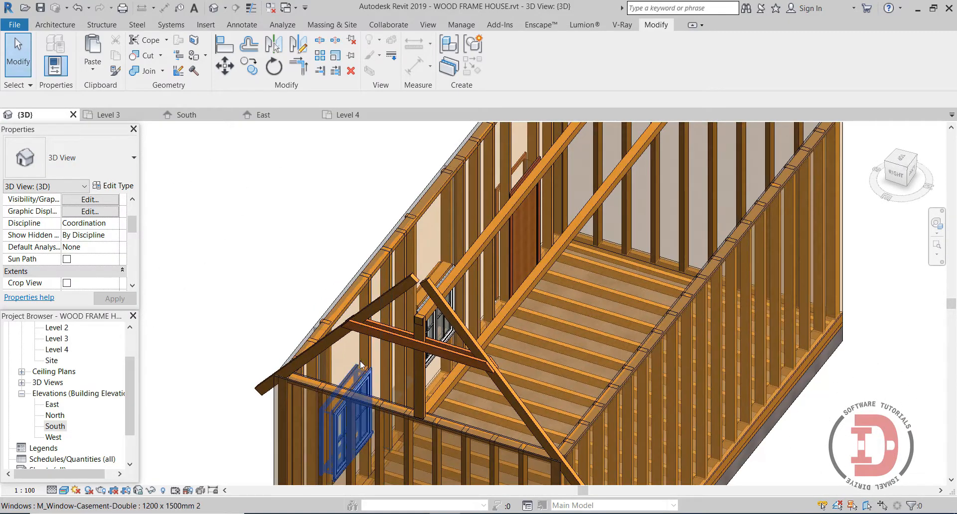
{"action": "scroll", "coordinate": [469, 448], "scroll_direction": "up", "scroll_amount": 2}
{"action": "scroll", "coordinate": [468, 447], "scroll_direction": "up", "scroll_amount": 2}
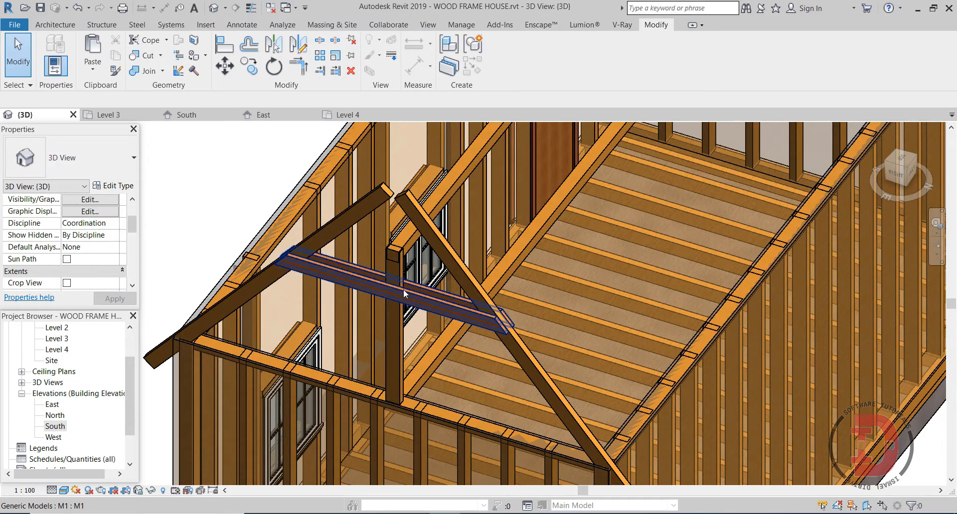
{"action": "left_click", "coordinate": [307, 269]}
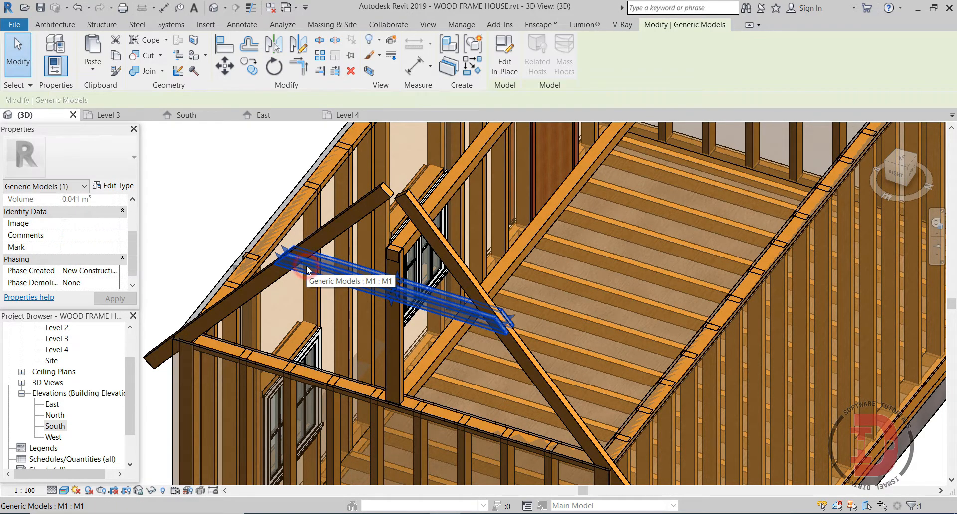
{"action": "left_click", "coordinate": [334, 232], "text": "ctrl"}
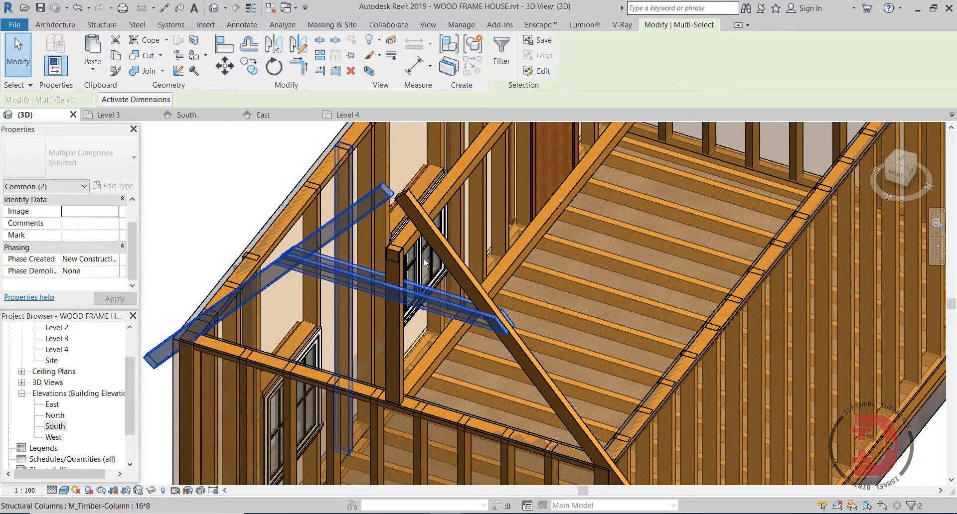
{"action": "left_click", "coordinate": [467, 273], "text": "ctrl"}
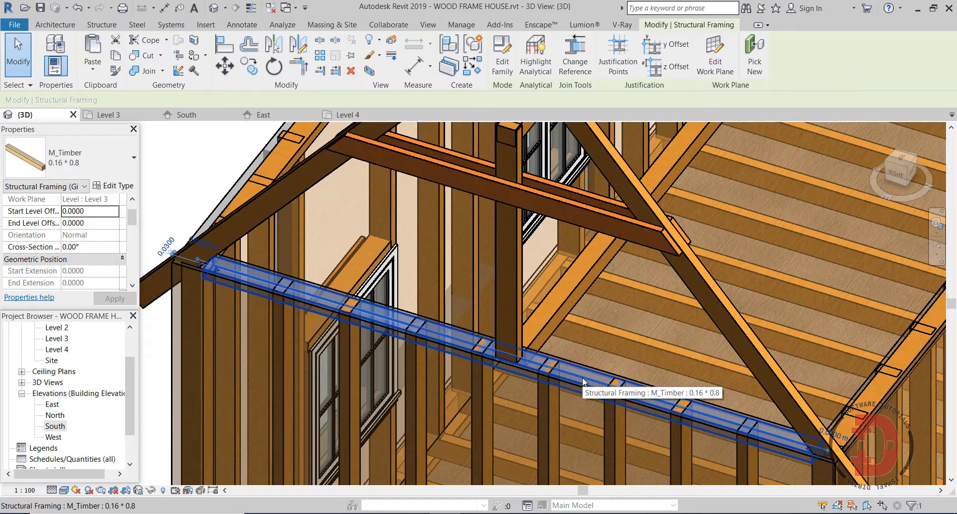
{"action": "left_click", "coordinate": [510, 291], "text": "ctrl"}
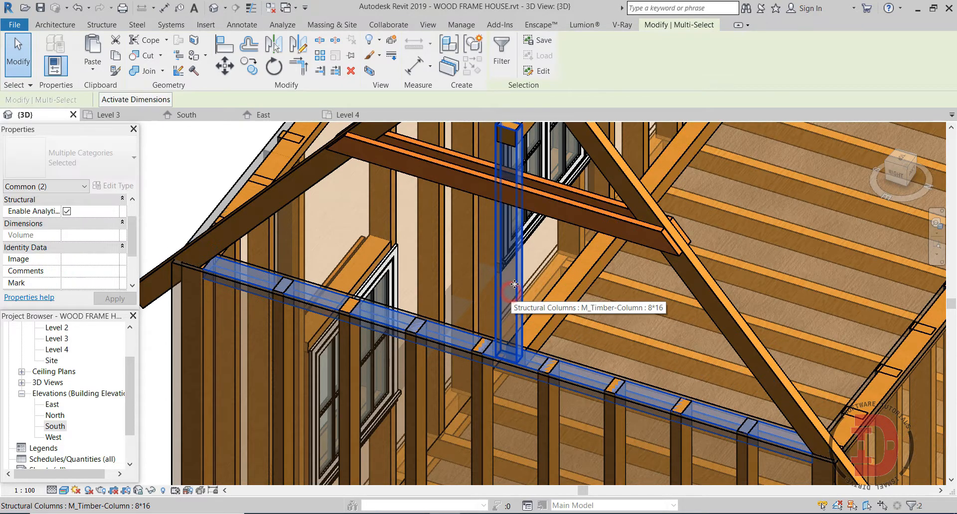
{"action": "left_click", "coordinate": [550, 206], "text": "ctrl"}
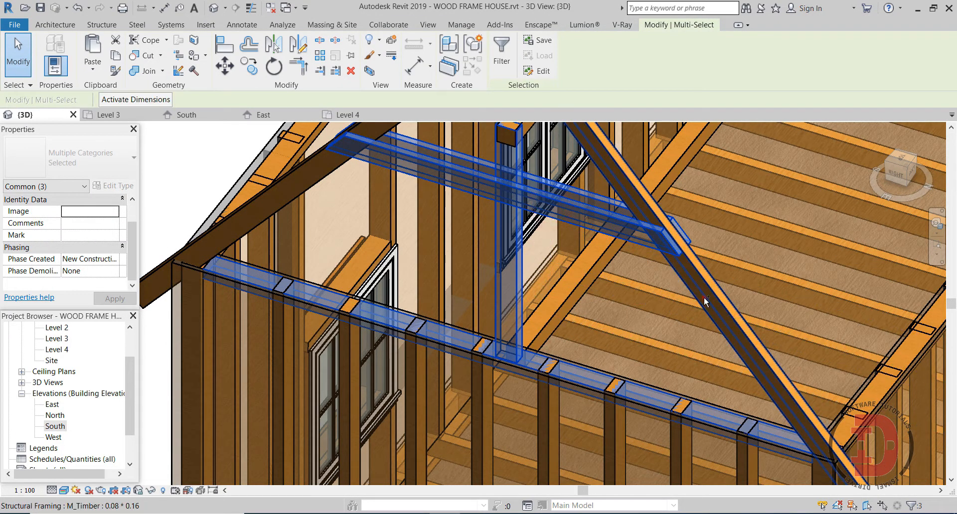
{"action": "left_click", "coordinate": [704, 298], "text": "ctrl"}
{"action": "left_click", "coordinate": [325, 158], "text": "ctrl"}
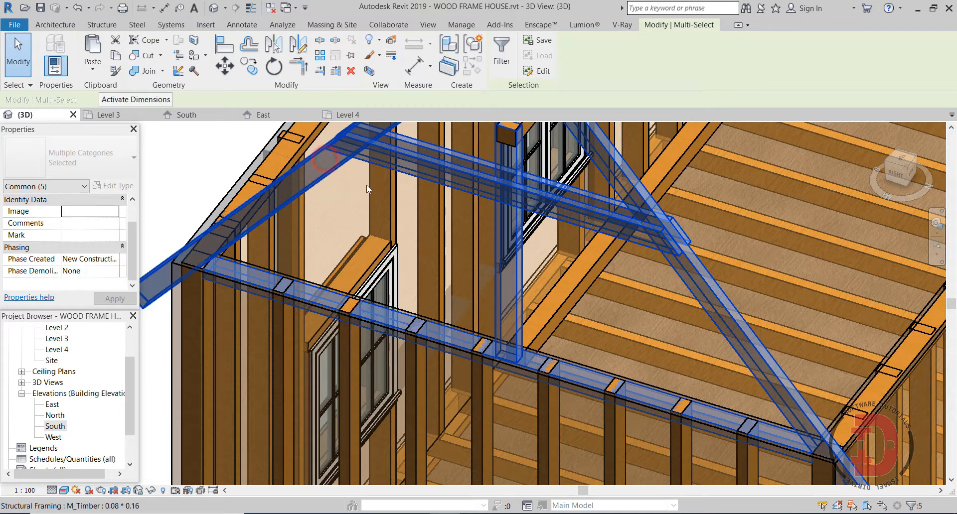
{"action": "scroll", "coordinate": [465, 198], "scroll_direction": "down", "scroll_amount": 5}
{"action": "middle_click_drag", "start_coordinate": [465, 198], "coordinate": [408, 281]}
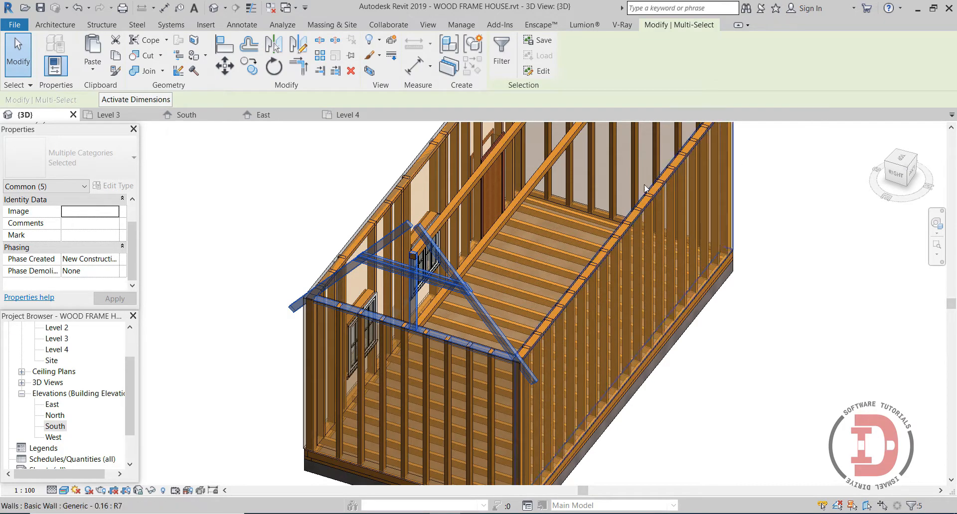
In the Level 3 plan, array the truss linearly to the opposite end wall with 5 items, Move To Last and Constrain off
{"action": "double_click", "coordinate": [57, 339]}
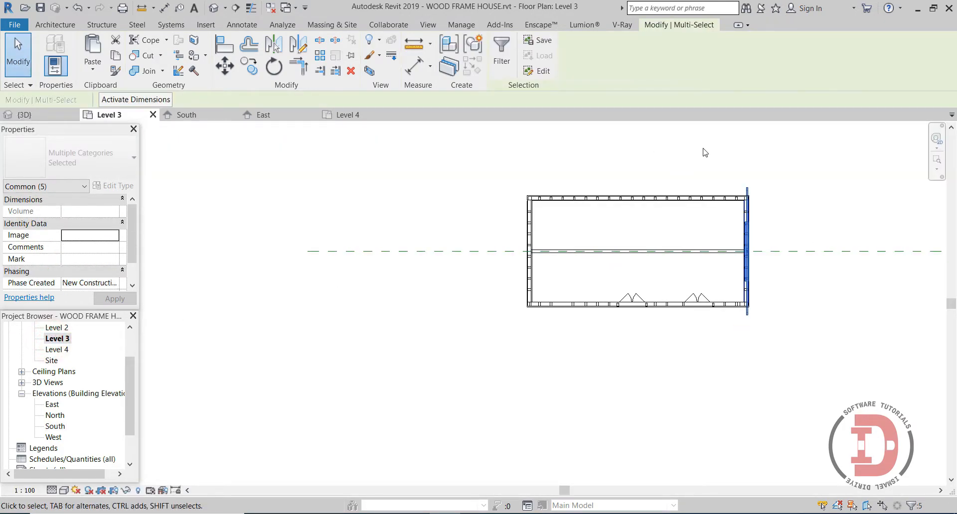
{"action": "scroll", "coordinate": [712, 154], "scroll_direction": "up", "scroll_amount": 3}
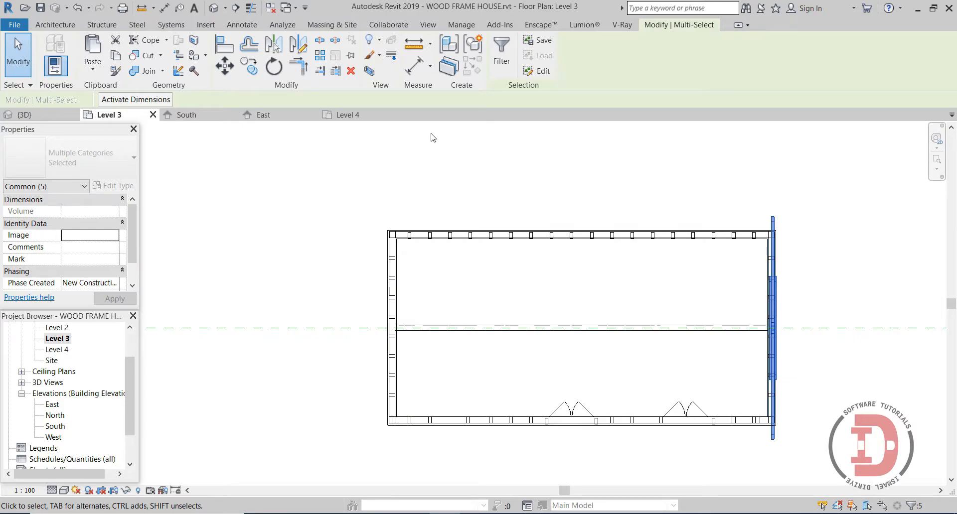
{"action": "left_click", "coordinate": [321, 55]}
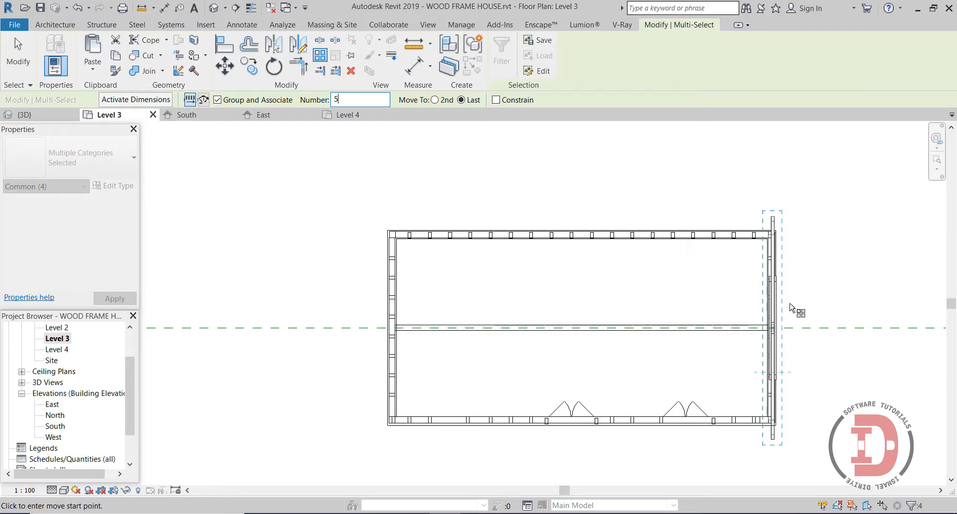
{"action": "scroll", "coordinate": [763, 343], "scroll_direction": "up", "scroll_amount": 5}
{"action": "scroll", "coordinate": [783, 323], "scroll_direction": "up", "scroll_amount": 5}
{"action": "scroll", "coordinate": [807, 339], "scroll_direction": "down", "scroll_amount": 6}
{"action": "scroll", "coordinate": [757, 230], "scroll_direction": "down", "scroll_amount": 3}
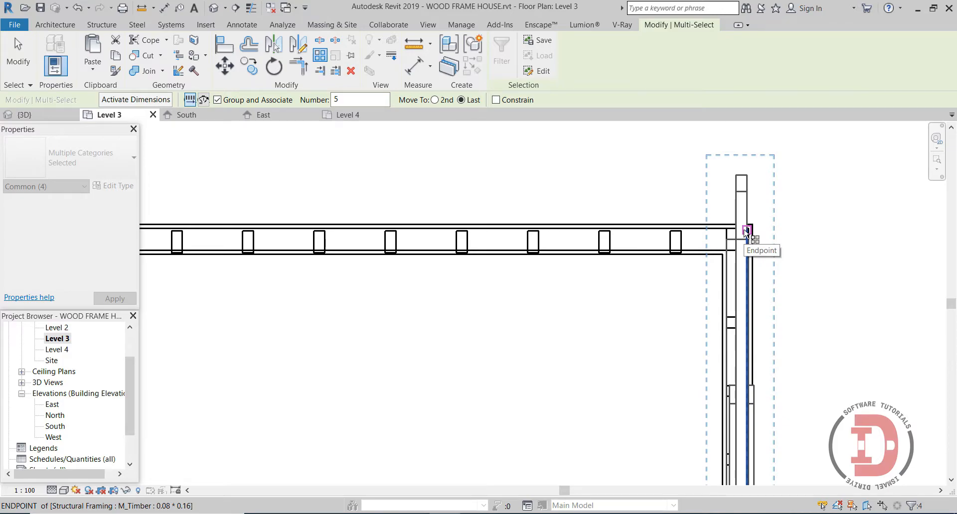
{"action": "left_click", "coordinate": [746, 230]}
{"action": "scroll", "coordinate": [659, 254], "scroll_direction": "down", "scroll_amount": 3}
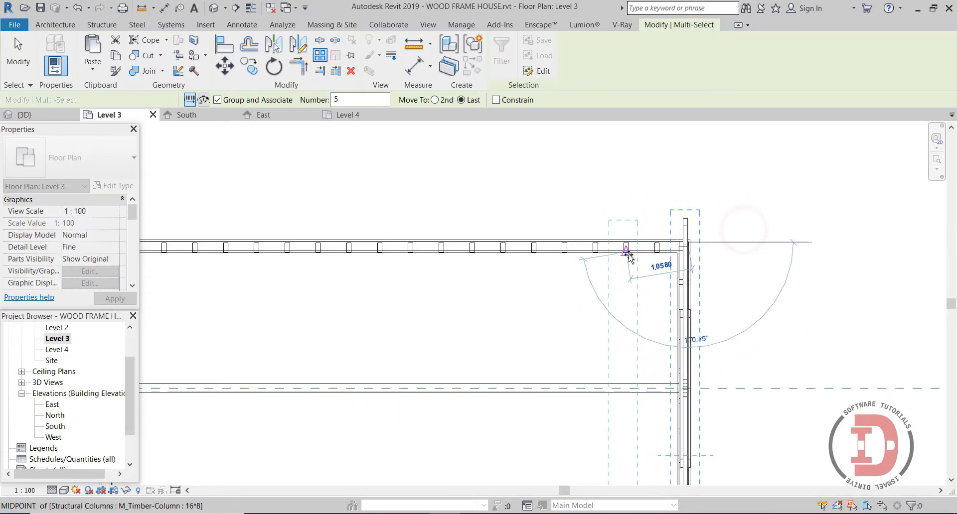
{"action": "middle_click_drag", "start_coordinate": [787, 269], "coordinate": [920, 268]}
{"action": "scroll", "coordinate": [442, 257], "scroll_direction": "up", "scroll_amount": 3}
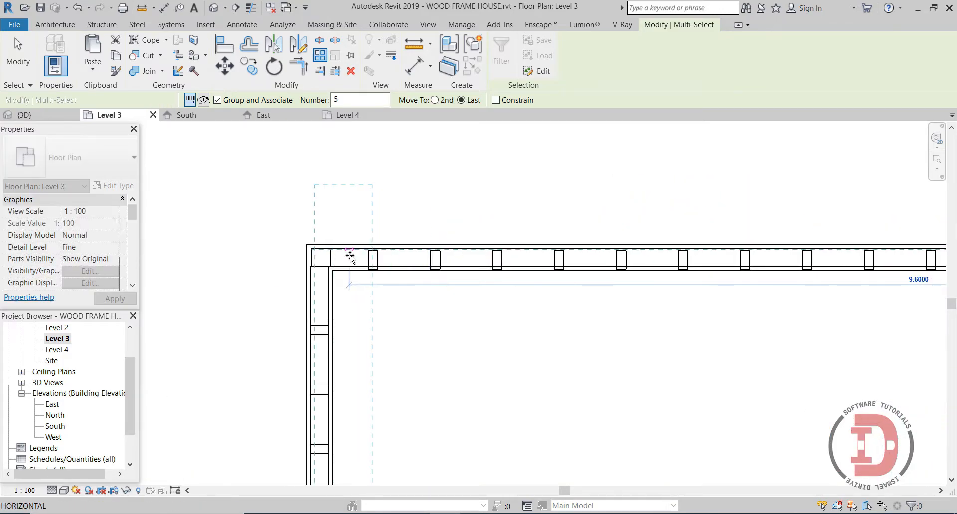
{"action": "scroll", "coordinate": [351, 256], "scroll_direction": "up", "scroll_amount": 2}
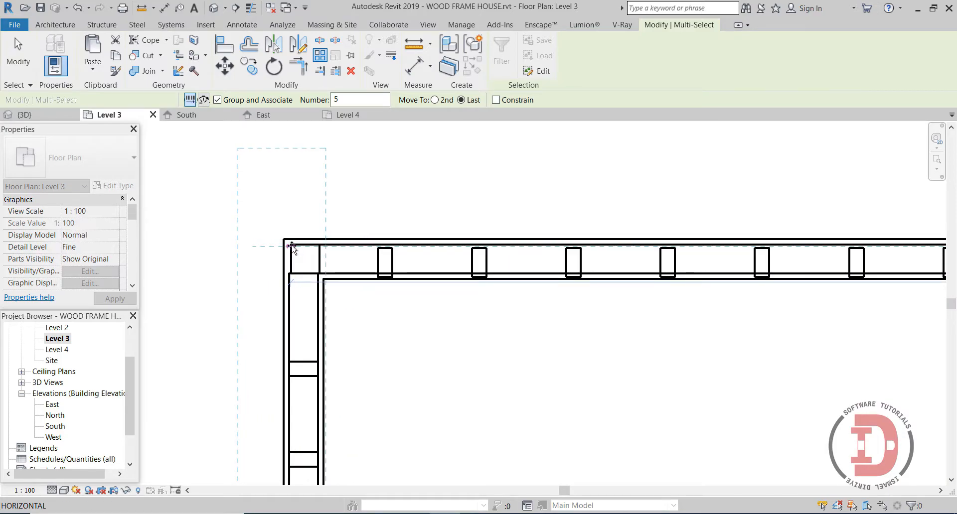
{"action": "left_click", "coordinate": [291, 245]}
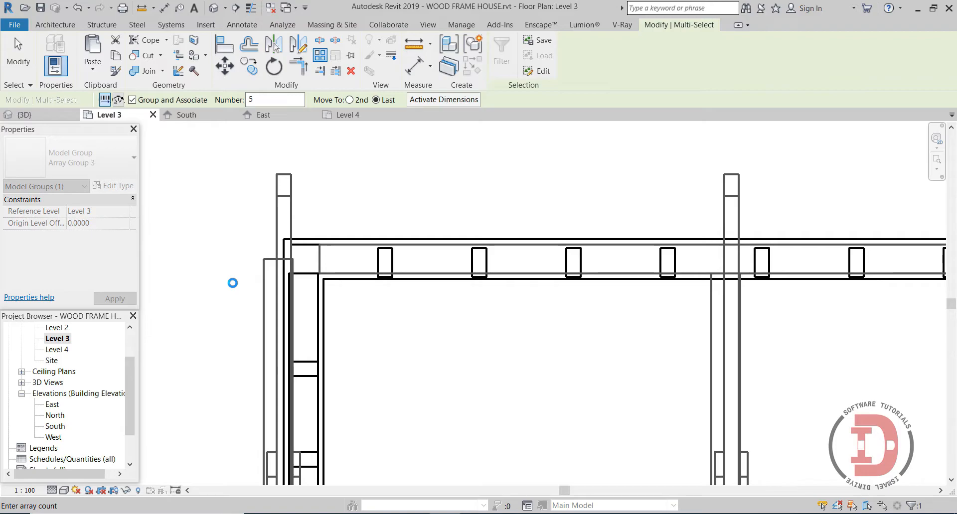
Inspect the arrayed trusses in 3D, close up where the last one meets the end wall
{"action": "left_click", "coordinate": [214, 8]}
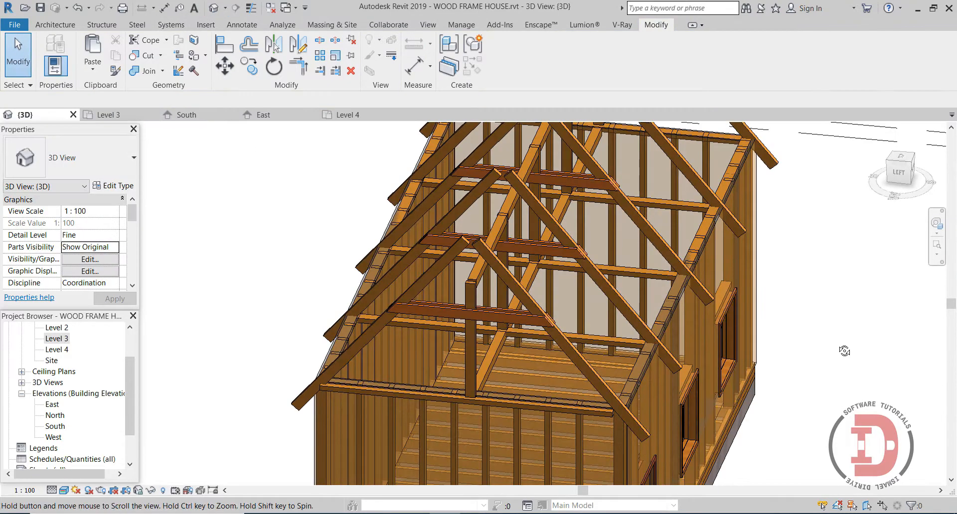
{"action": "middle_click_drag", "start_coordinate": [848, 348], "coordinate": [829, 363], "text": "shift"}
{"action": "scroll", "coordinate": [560, 434], "scroll_direction": "up", "scroll_amount": 1}
{"action": "scroll", "coordinate": [558, 432], "scroll_direction": "up", "scroll_amount": 2}
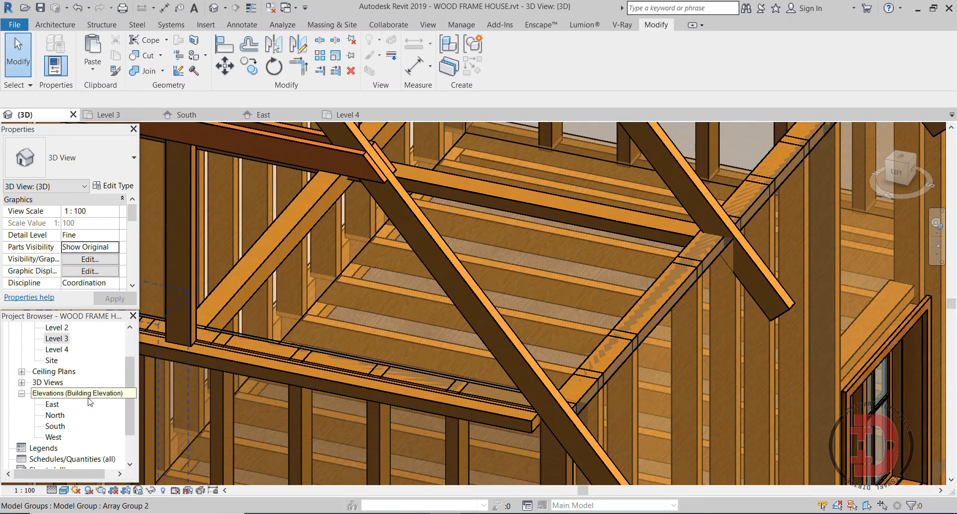
Select the last arrayed truss group and show its junction with the end wall close up from the front in Hidden Line style
{"action": "left_click", "coordinate": [534, 374]}
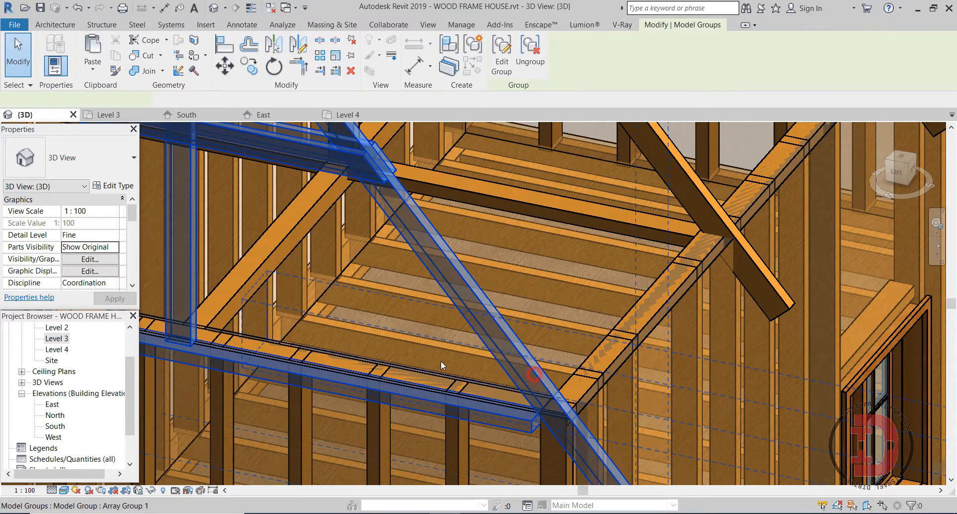
{"action": "left_click", "coordinate": [912, 170]}
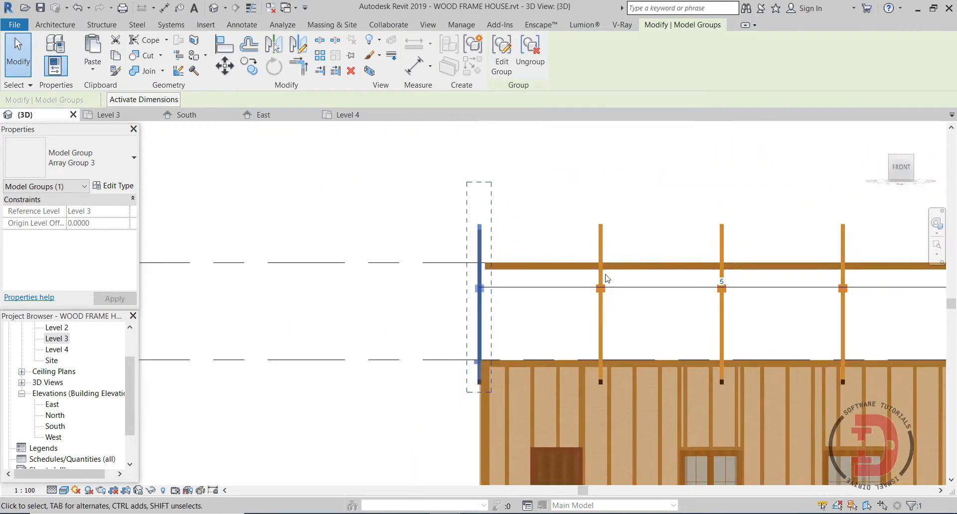
{"action": "scroll", "coordinate": [465, 386], "scroll_direction": "up", "scroll_amount": 8}
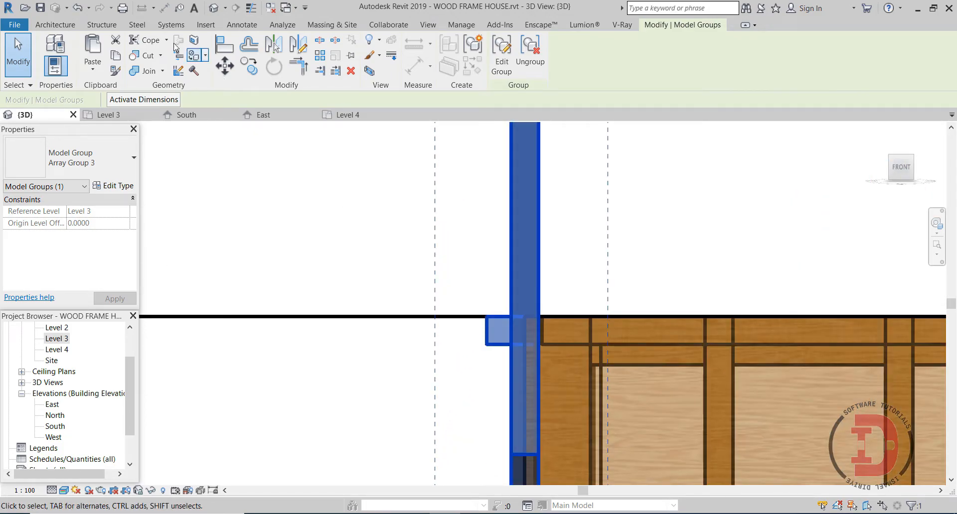
{"action": "left_click", "coordinate": [58, 25]}
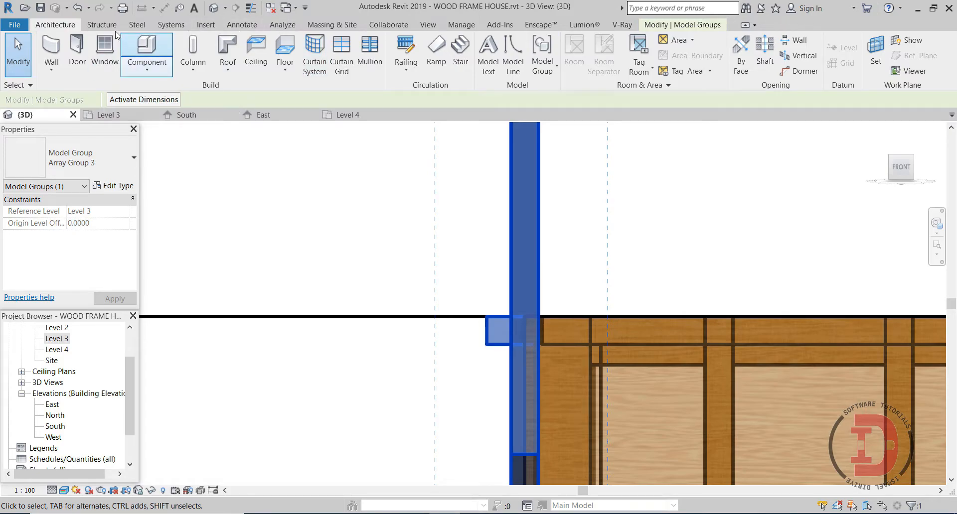
{"action": "left_click", "coordinate": [692, 26]}
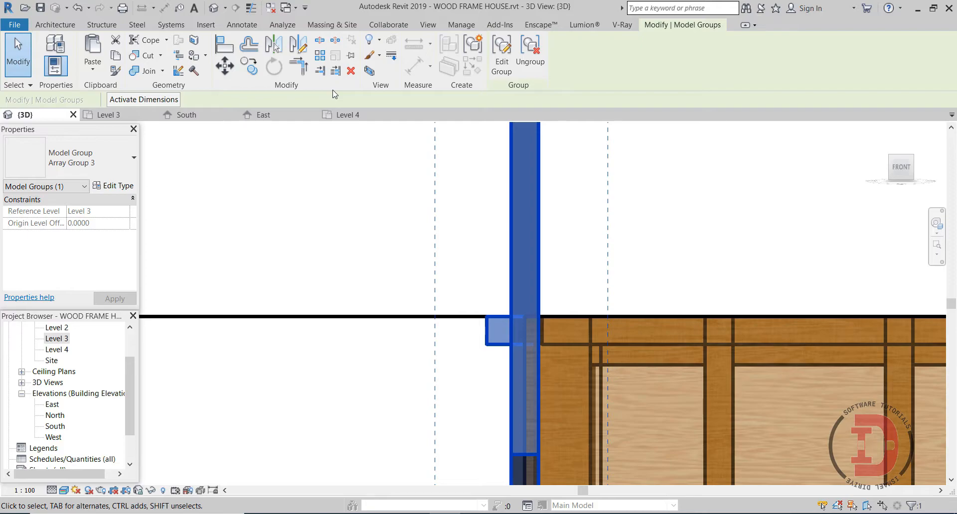
{"action": "left_click", "coordinate": [64, 491]}
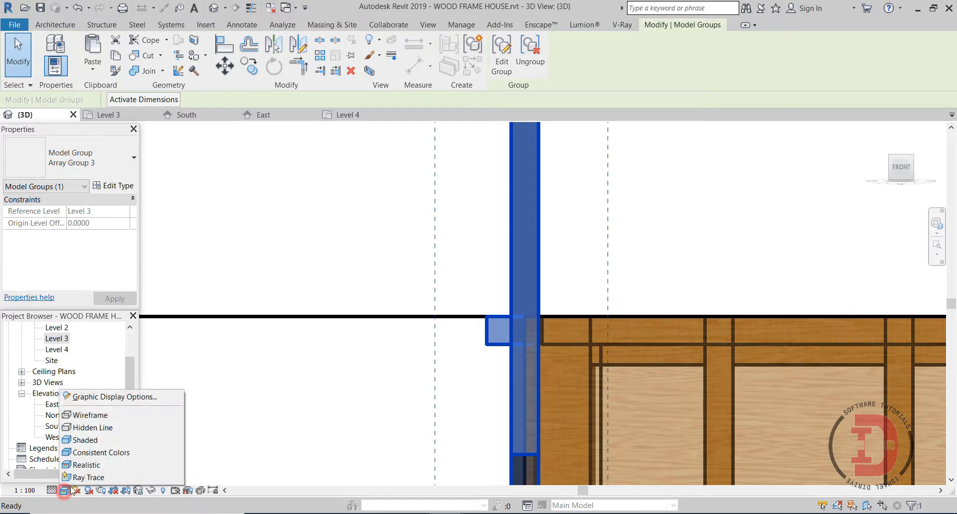
{"action": "left_click", "coordinate": [90, 427]}
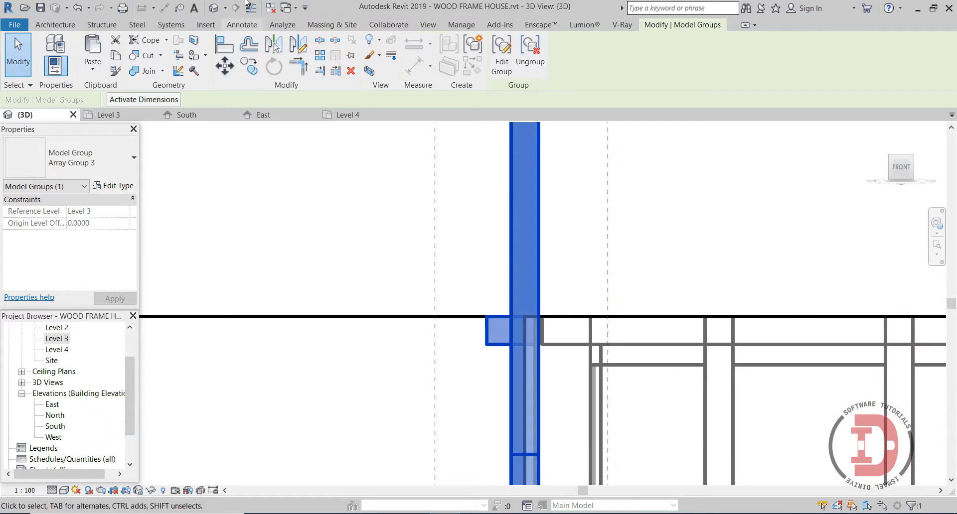
Move the last truss inward from its beam's outer corner to the end of the side wall's top beam, unjoining and ungrouping the affected elements
{"action": "left_click", "coordinate": [222, 66]}
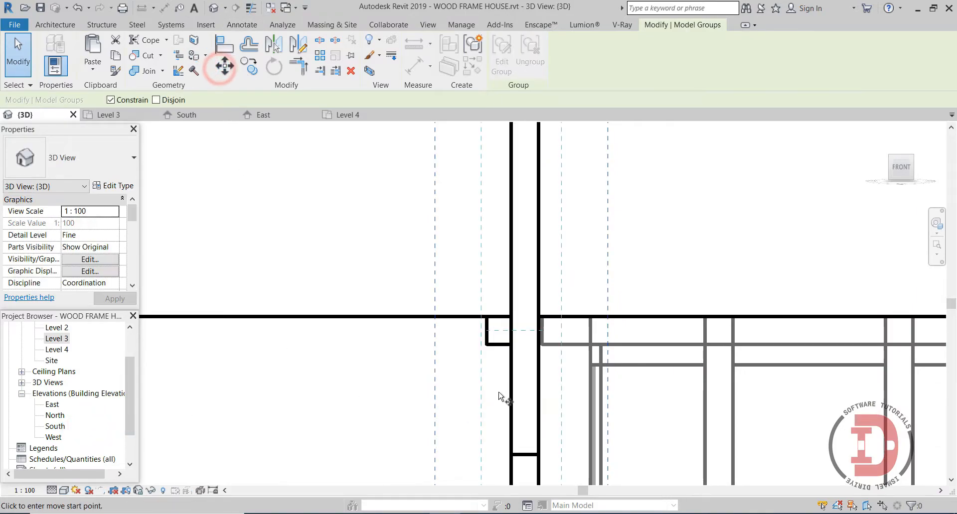
{"action": "left_click", "coordinate": [487, 345]}
{"action": "left_click", "coordinate": [543, 344]}
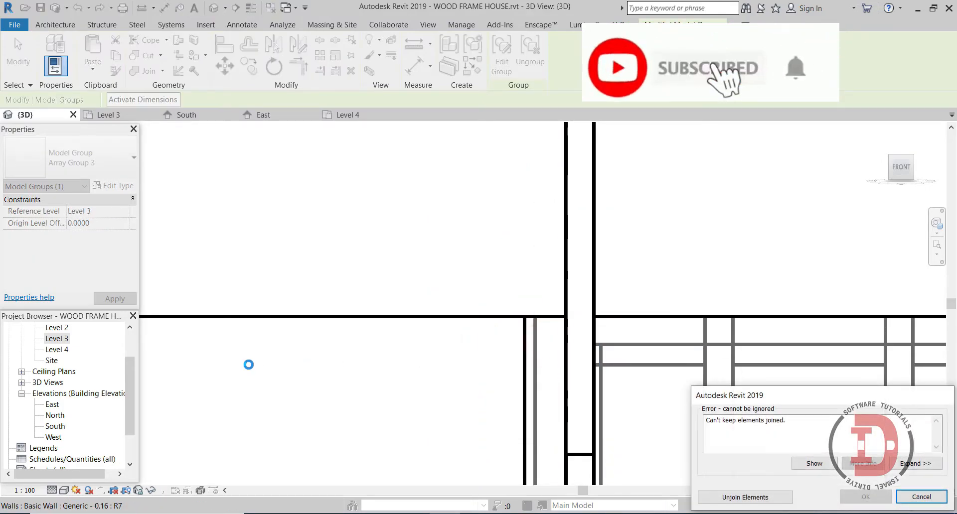
{"action": "left_click", "coordinate": [768, 498]}
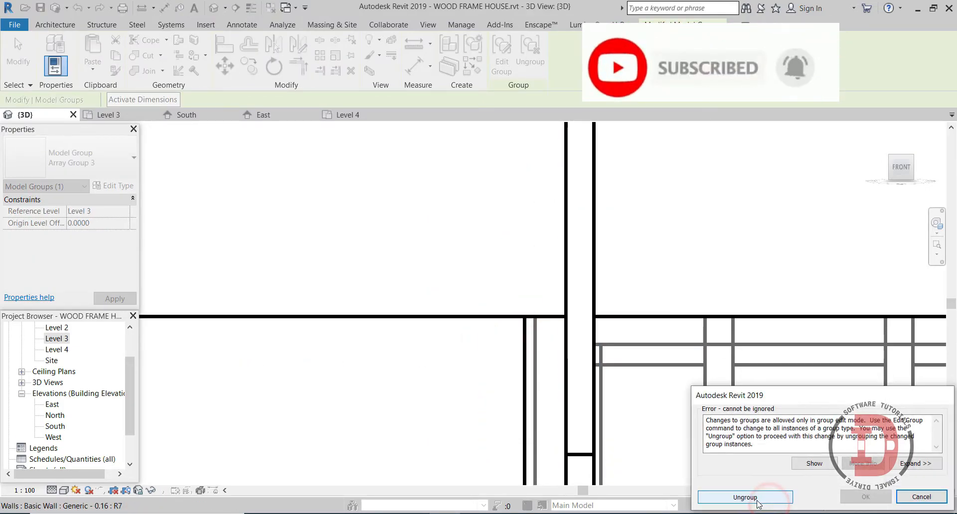
{"action": "left_click", "coordinate": [755, 499]}
{"action": "left_click", "coordinate": [404, 302]}
{"action": "middle_click_drag", "start_coordinate": [327, 228], "coordinate": [407, 437], "text": "shift"}
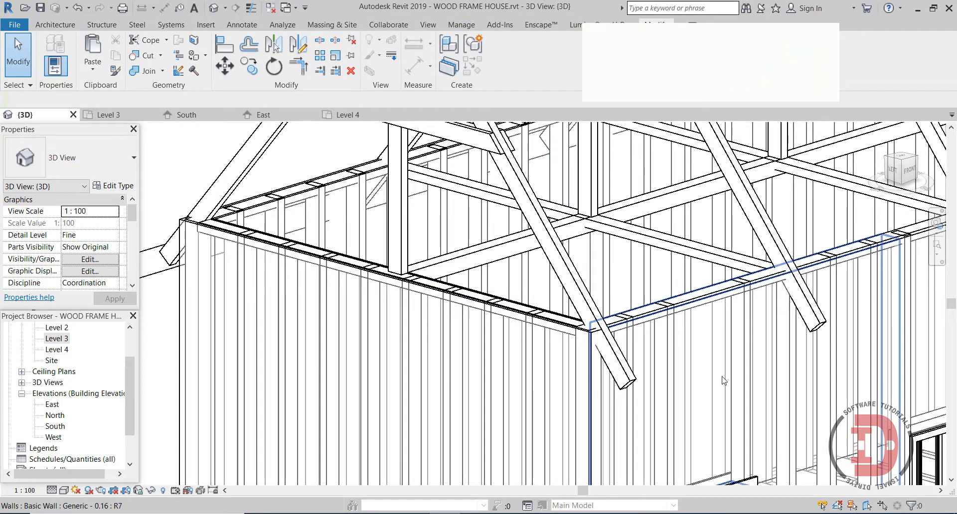
{"action": "scroll", "coordinate": [722, 383], "scroll_direction": "down", "scroll_amount": 4}
{"action": "middle_click_drag", "start_coordinate": [788, 382], "coordinate": [383, 375], "text": "shift"}
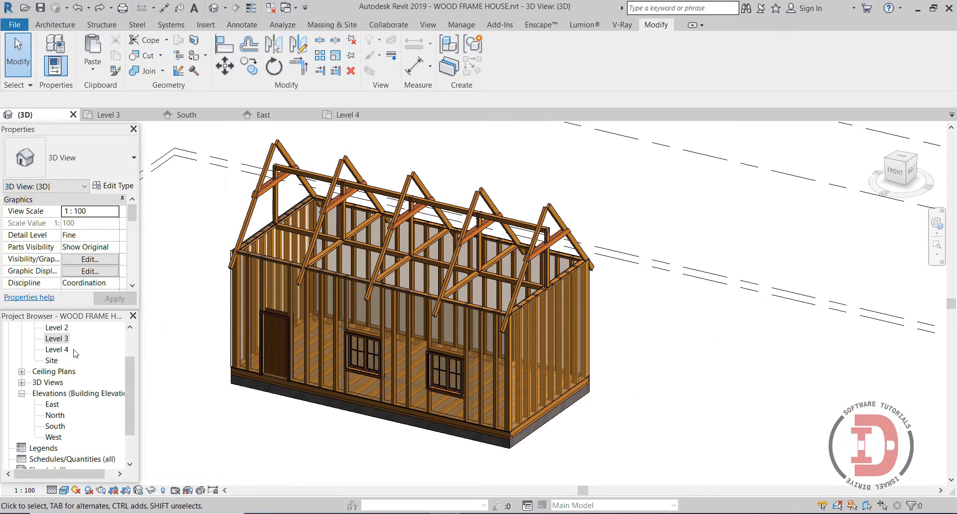
In the Level 3 plan, measure the clear distance between the gable-end rafter and the rafter of the neighbouring truss
{"action": "double_click", "coordinate": [64, 340]}
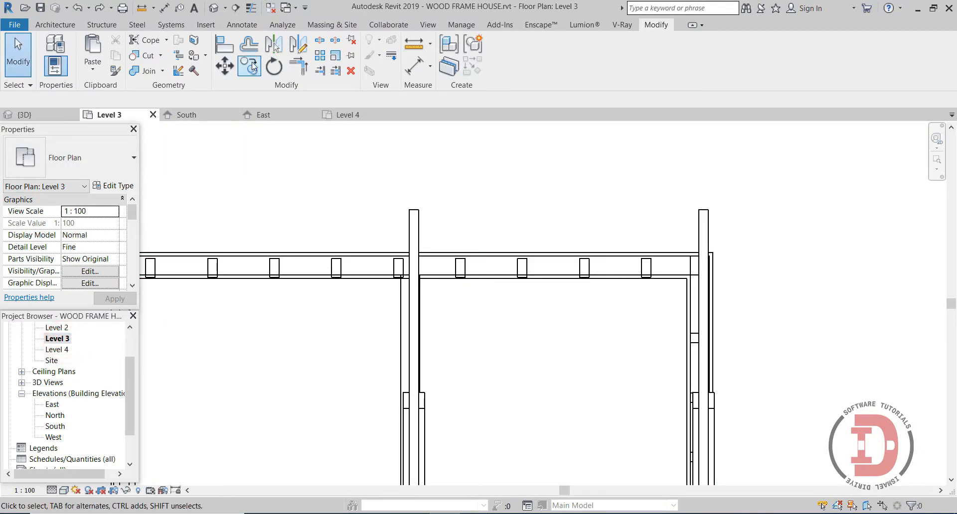
{"action": "left_click", "coordinate": [415, 45]}
{"action": "left_click", "coordinate": [420, 211]}
{"action": "left_click", "coordinate": [700, 210]}
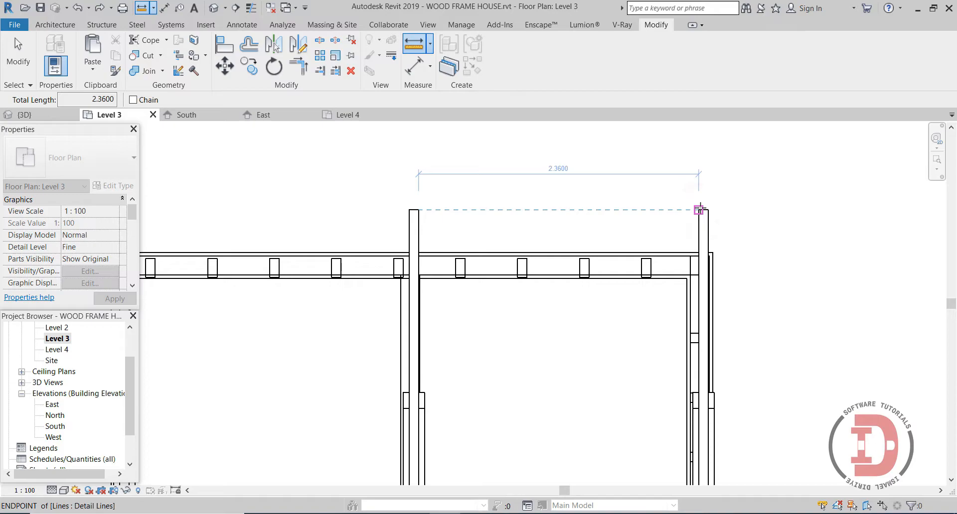
{"action": "key", "text": "Escape"}
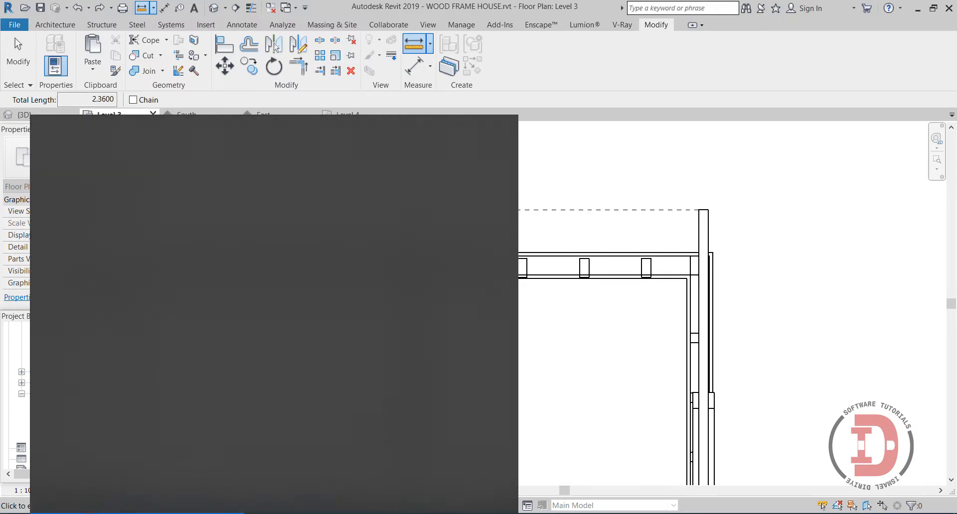
Switch to Calculator and divide 2.36 by 3 to get the rafter spacing within one truss bay
{"action": "type", "text": "CA"}
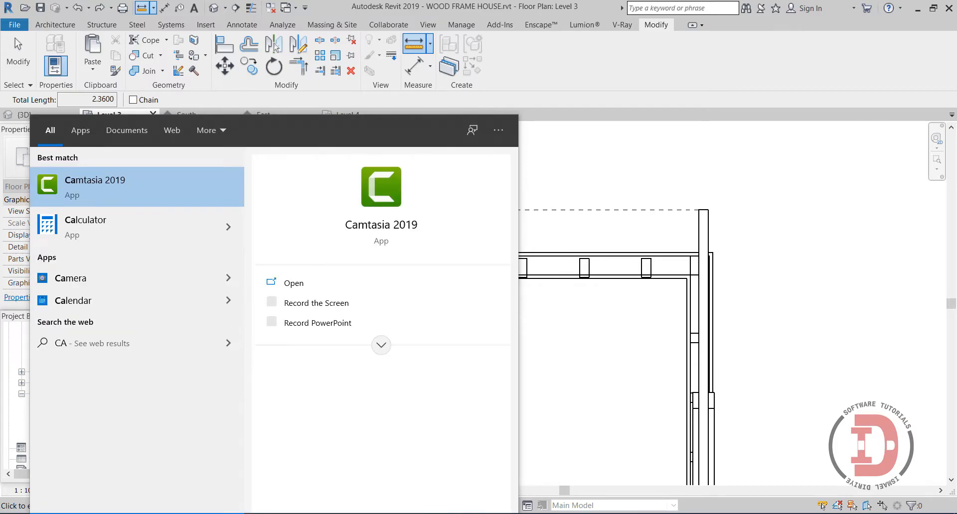
{"action": "left_click", "coordinate": [70, 233]}
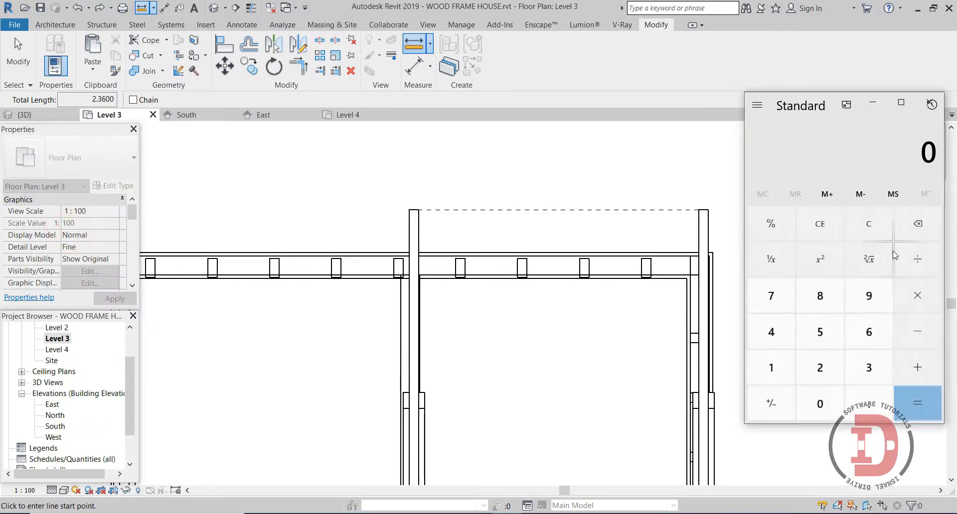
{"action": "left_click", "coordinate": [820, 371]}
{"action": "left_click", "coordinate": [869, 405]}
{"action": "left_click", "coordinate": [869, 372]}
{"action": "left_click", "coordinate": [869, 338]}
{"action": "left_click", "coordinate": [903, 269]}
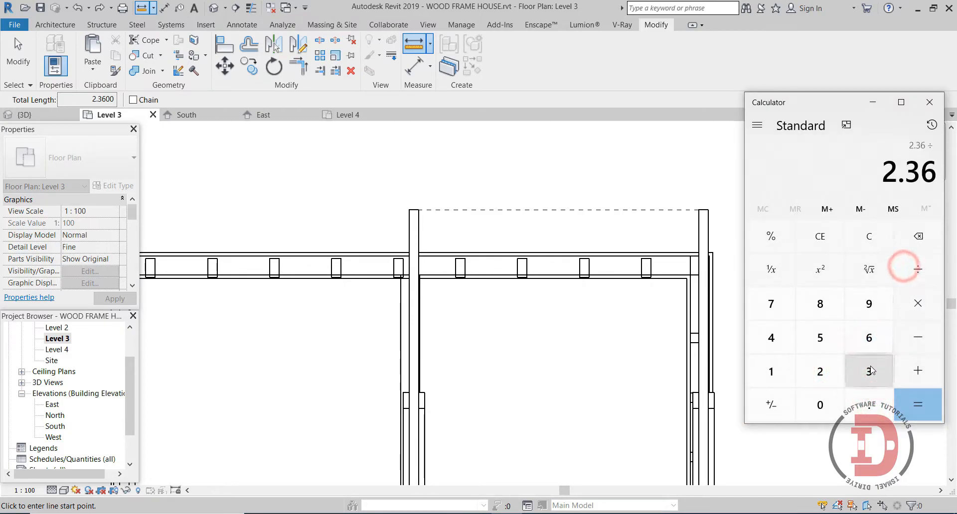
{"action": "left_click", "coordinate": [875, 374]}
{"action": "left_click", "coordinate": [920, 413]}
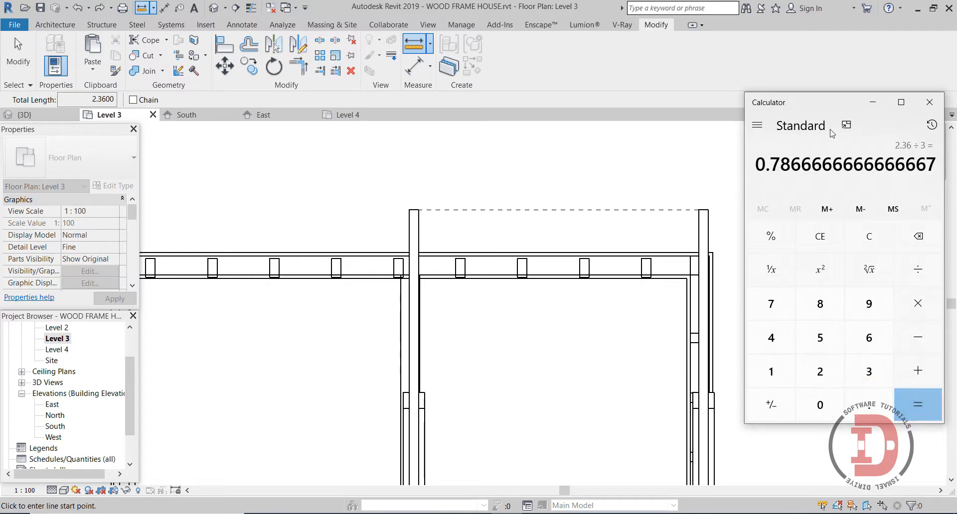
{"action": "left_click", "coordinate": [930, 103]}
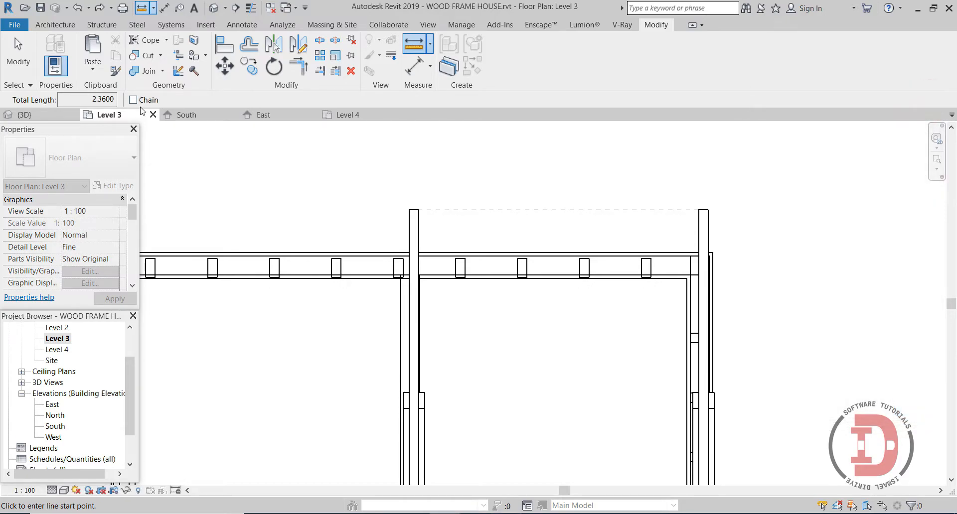
In 3D, select the gable-end collar tie model, both rafters and the end-wall top beam together, leaving out the ridge column
{"action": "left_click", "coordinate": [216, 7]}
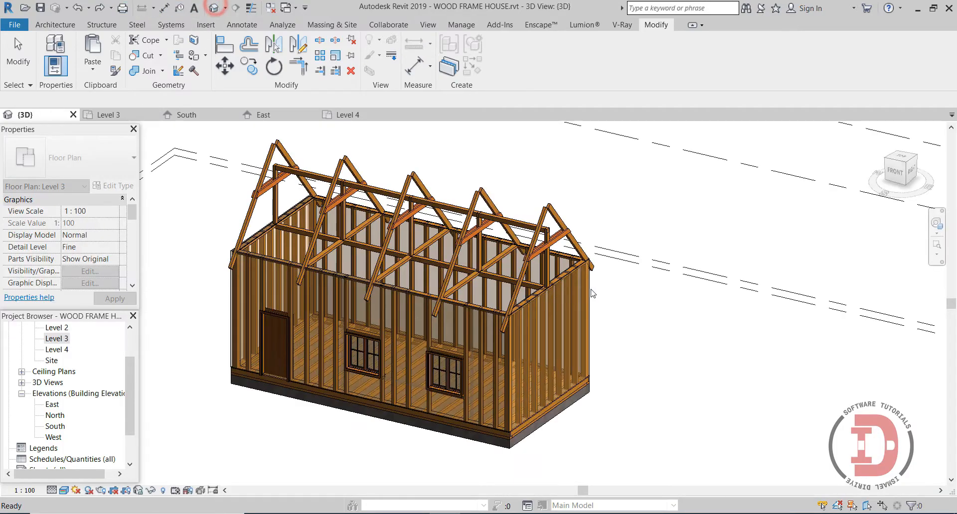
{"action": "scroll", "coordinate": [555, 264], "scroll_direction": "up", "scroll_amount": 6}
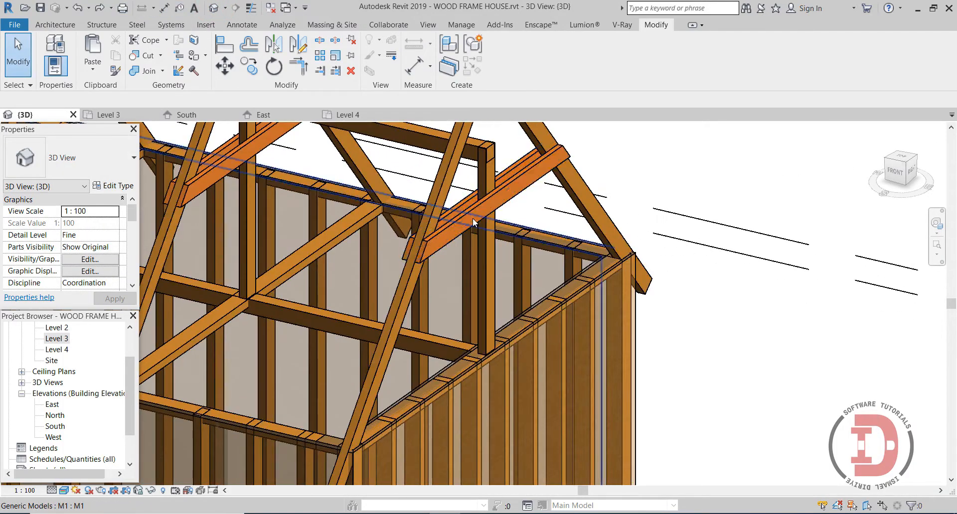
{"action": "left_click", "coordinate": [473, 222]}
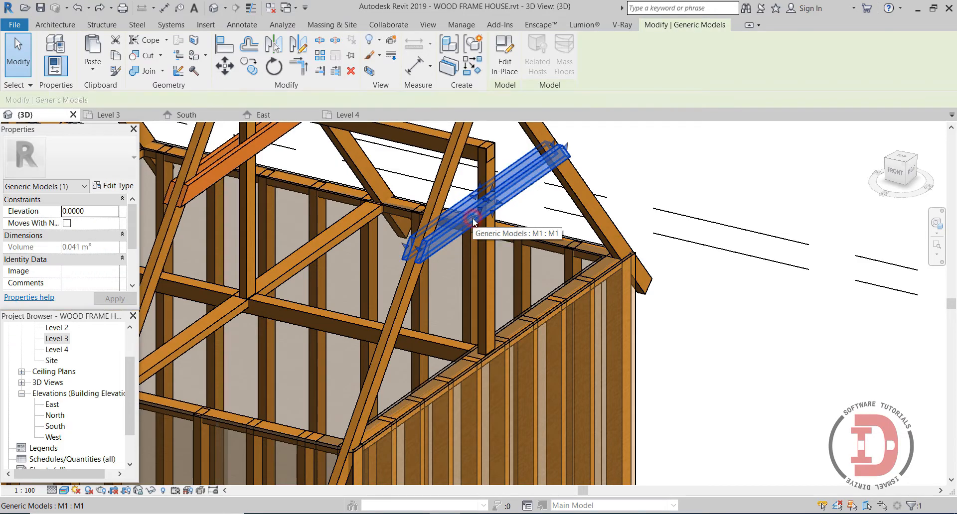
{"action": "left_click", "coordinate": [447, 189], "text": "ctrl"}
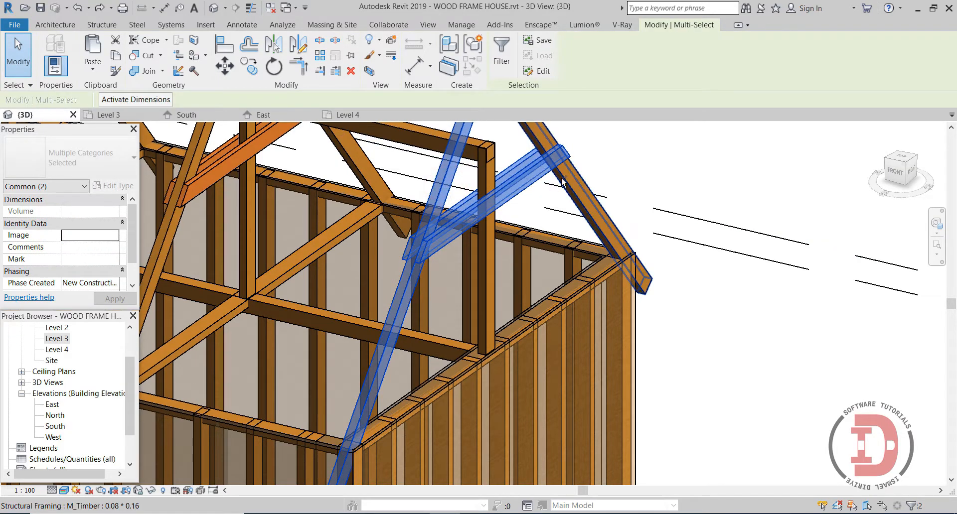
{"action": "left_click", "coordinate": [584, 190], "text": "ctrl"}
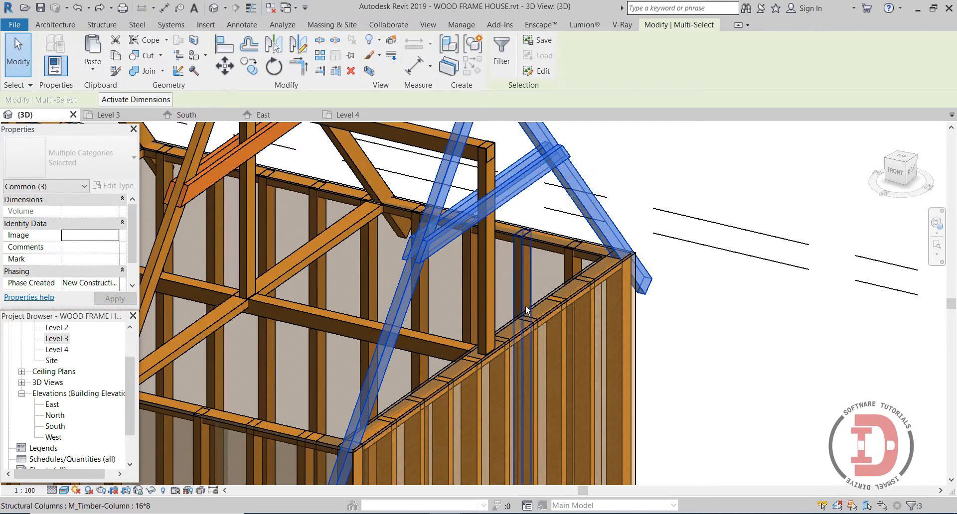
{"action": "left_click", "coordinate": [576, 285], "text": "ctrl"}
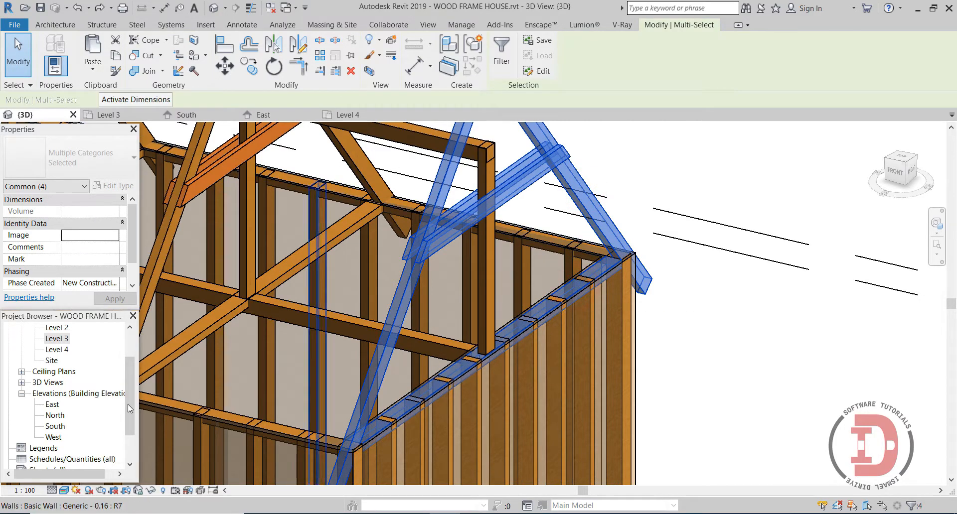
In the Level 3 plan, copy the selected truss members twice toward the neighbouring truss at 0.78 spacing with Multiple on and Constrain off
{"action": "double_click", "coordinate": [55, 339]}
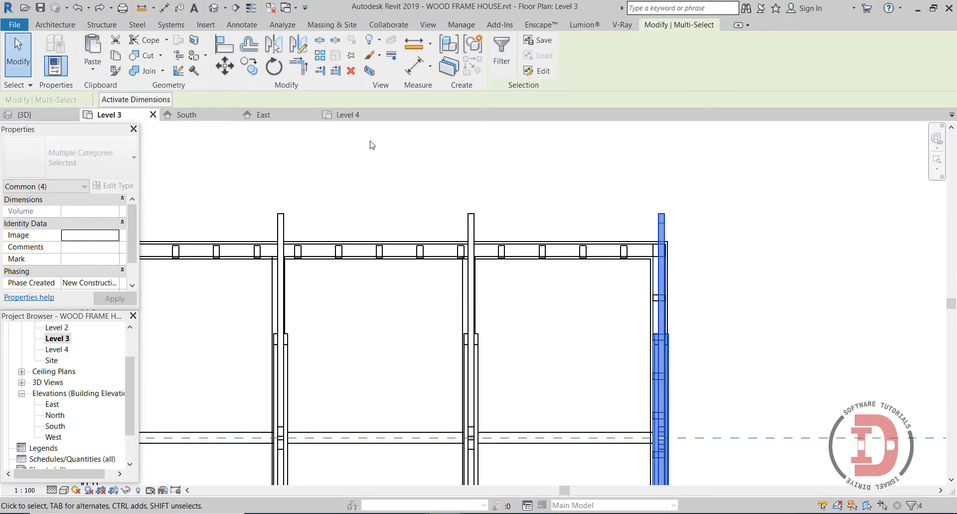
{"action": "left_click", "coordinate": [240, 72]}
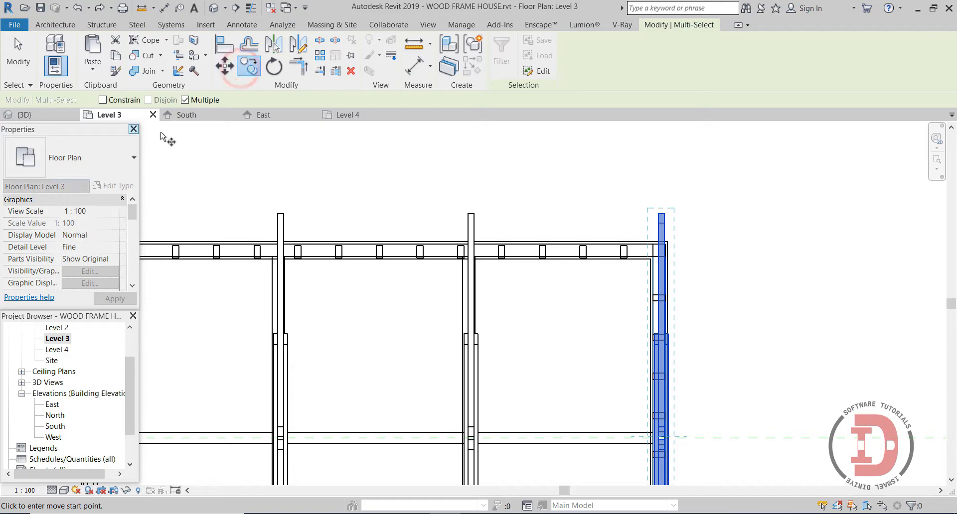
{"action": "scroll", "coordinate": [665, 254], "scroll_direction": "up", "scroll_amount": 2}
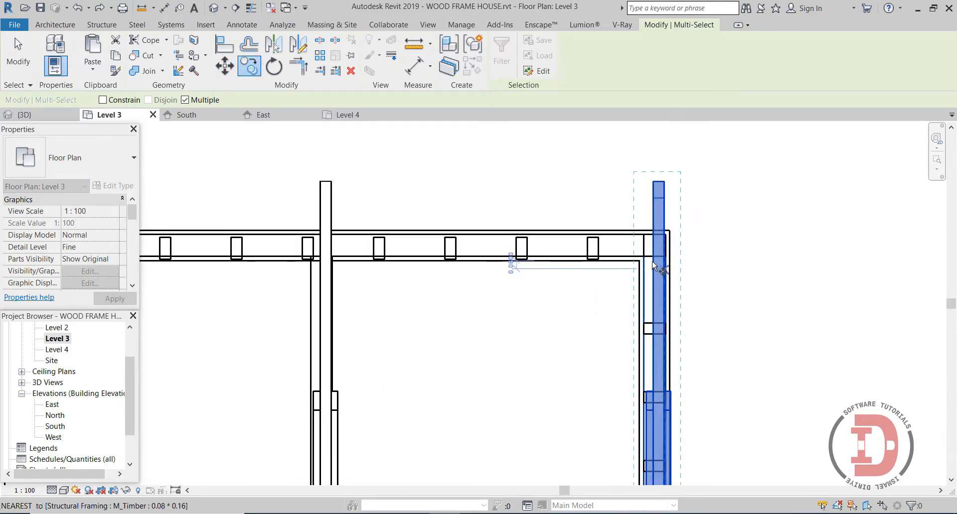
{"action": "left_click", "coordinate": [654, 259]}
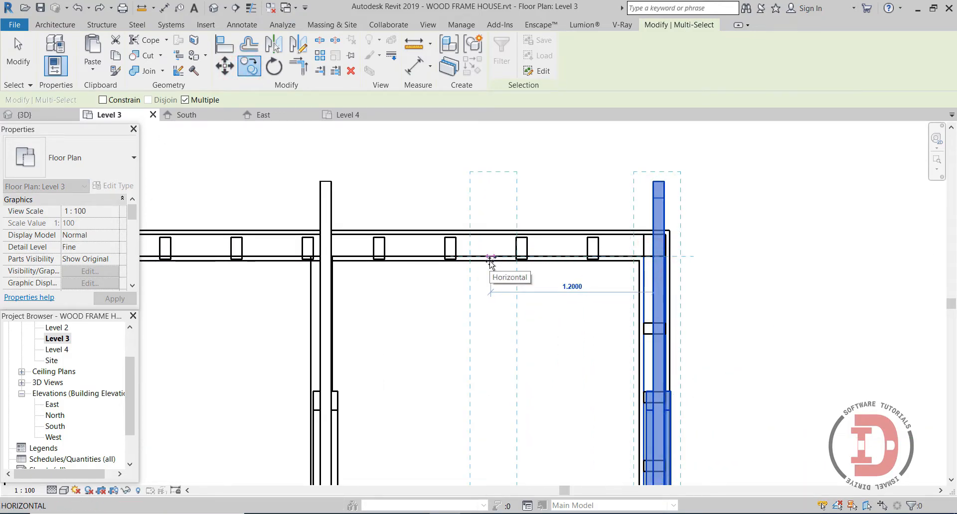
{"action": "type", "text": "0."}
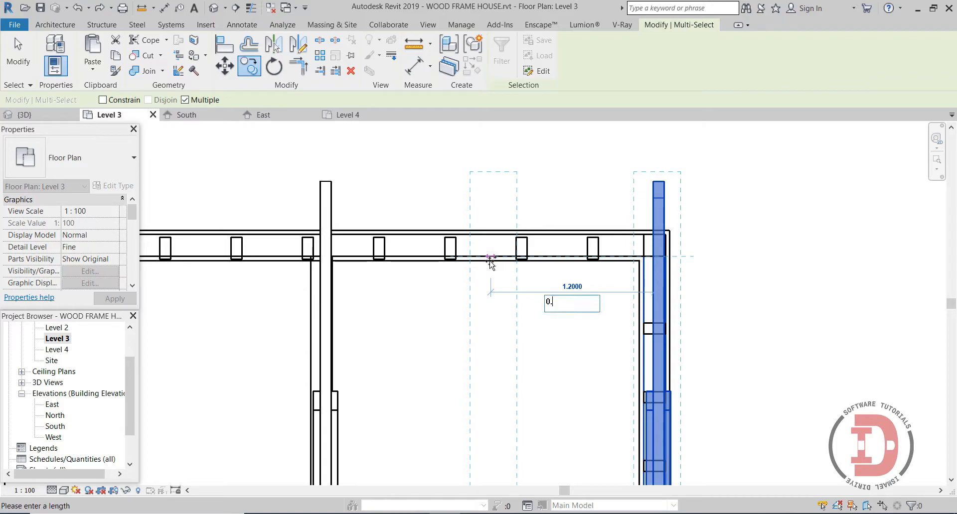
{"action": "type", "text": "78"}
{"action": "key", "text": "Return"}
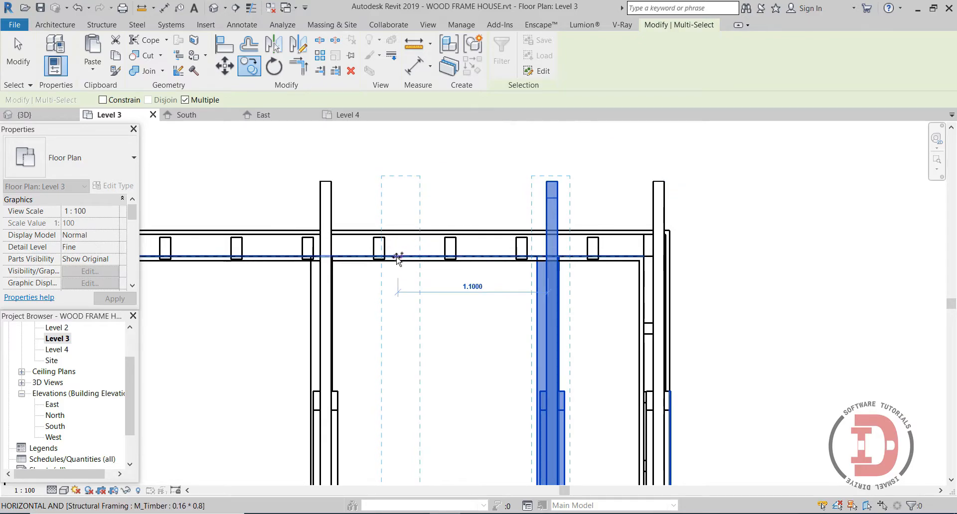
{"action": "type", "text": "0."}
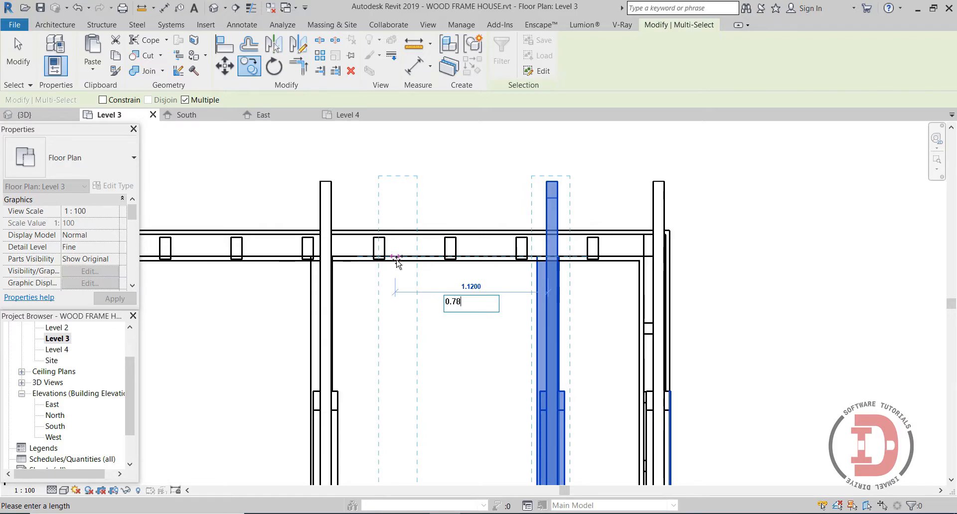
{"action": "type", "text": "78"}
{"action": "key", "text": "Return"}
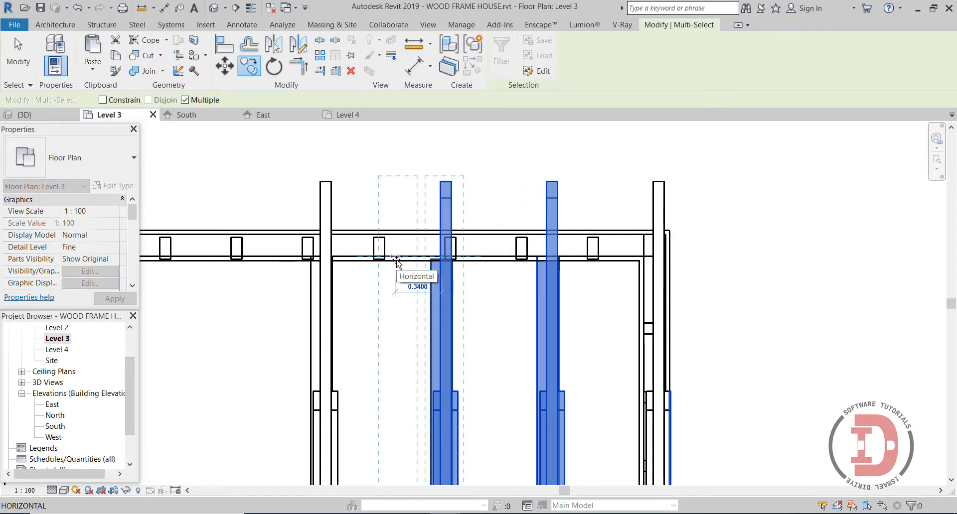
{"action": "key", "text": "Escape"}
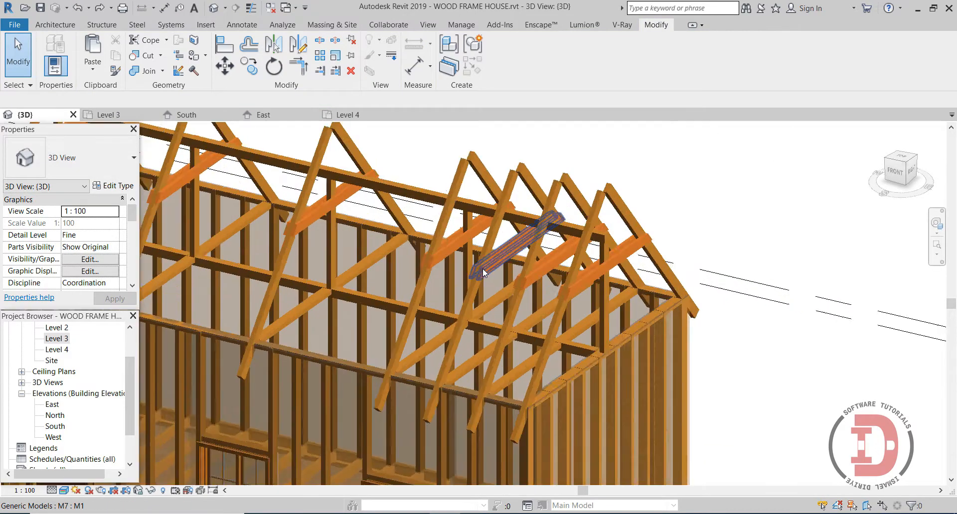
In 3D, select both rafters, the tie beam and the collar tie model of the second truss together, leaving out the column
{"action": "scroll", "coordinate": [483, 274], "scroll_direction": "up", "scroll_amount": 2}
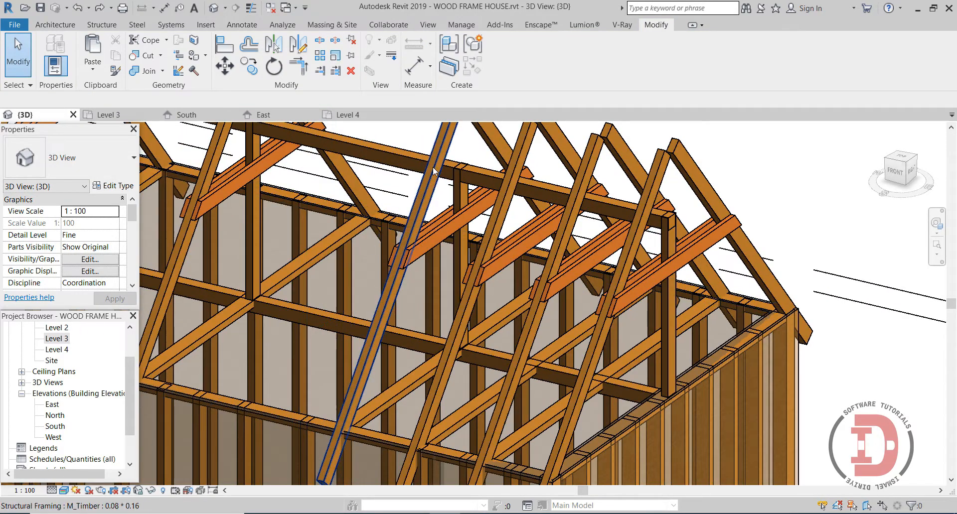
{"action": "left_click", "coordinate": [360, 271]}
{"action": "left_click", "coordinate": [381, 404], "text": "ctrl"}
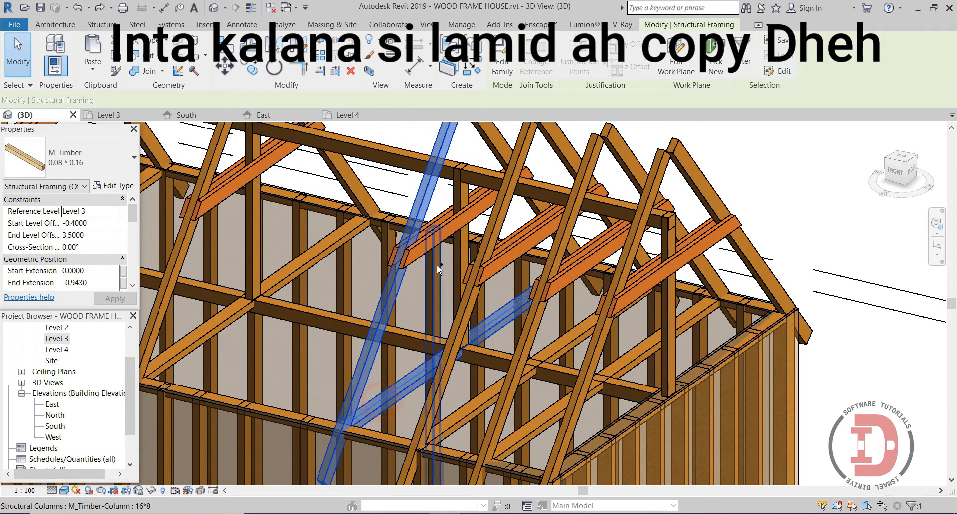
{"action": "left_click", "coordinate": [445, 231], "text": "ctrl"}
{"action": "left_click", "coordinate": [489, 143], "text": "ctrl"}
In the Level 3 plan, copy the second truss's selected members twice into the next bay at 0.78 spacing with Multiple on
{"action": "double_click", "coordinate": [57, 338]}
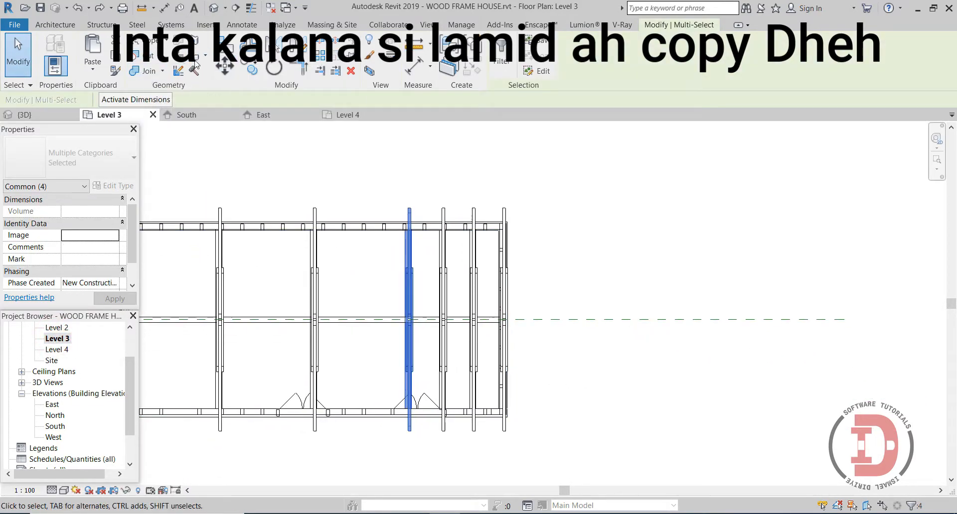
{"action": "left_click", "coordinate": [249, 66]}
{"action": "scroll", "coordinate": [413, 237], "scroll_direction": "up", "scroll_amount": 3}
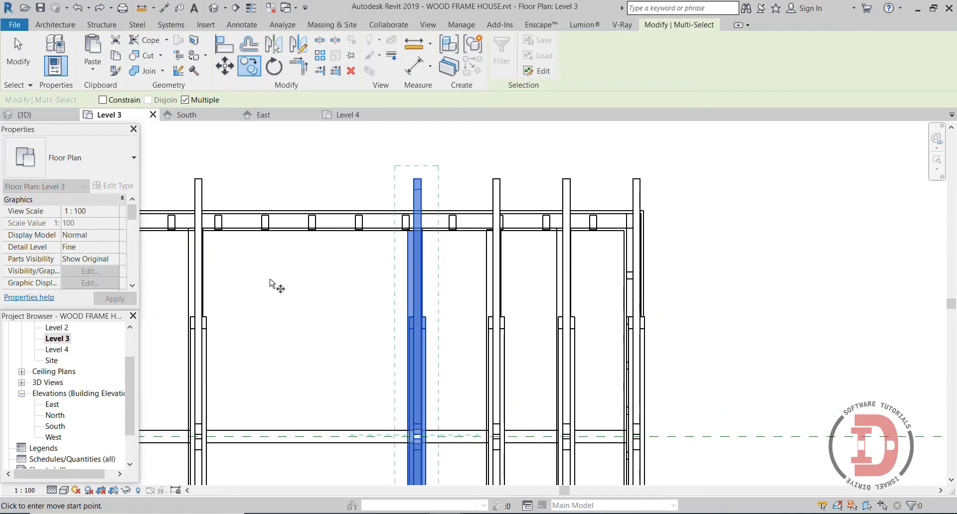
{"action": "scroll", "coordinate": [271, 283], "scroll_direction": "up", "scroll_amount": 1}
{"action": "left_click", "coordinate": [462, 215]}
{"action": "scroll", "coordinate": [462, 215], "scroll_direction": "up", "scroll_amount": 2}
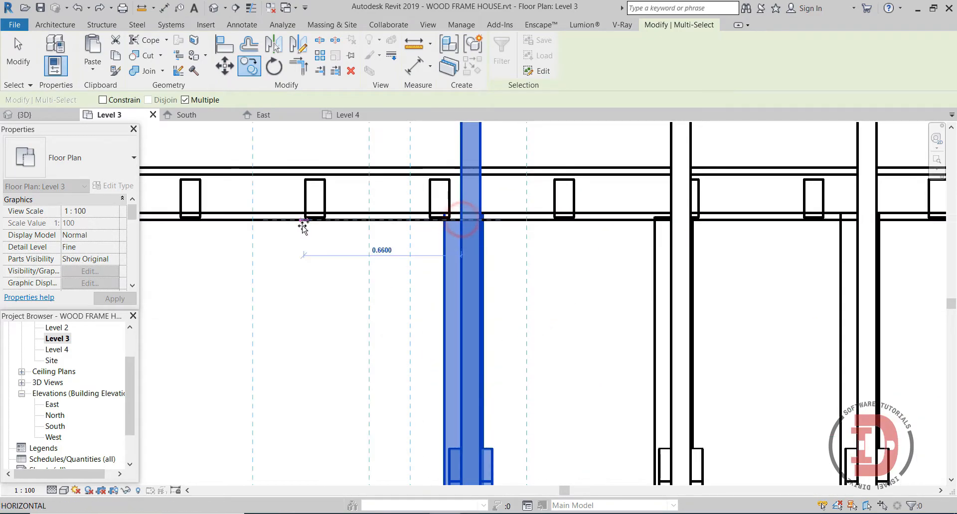
{"action": "key", "text": "Return"}
{"action": "scroll", "coordinate": [303, 228], "scroll_direction": "down", "scroll_amount": 1}
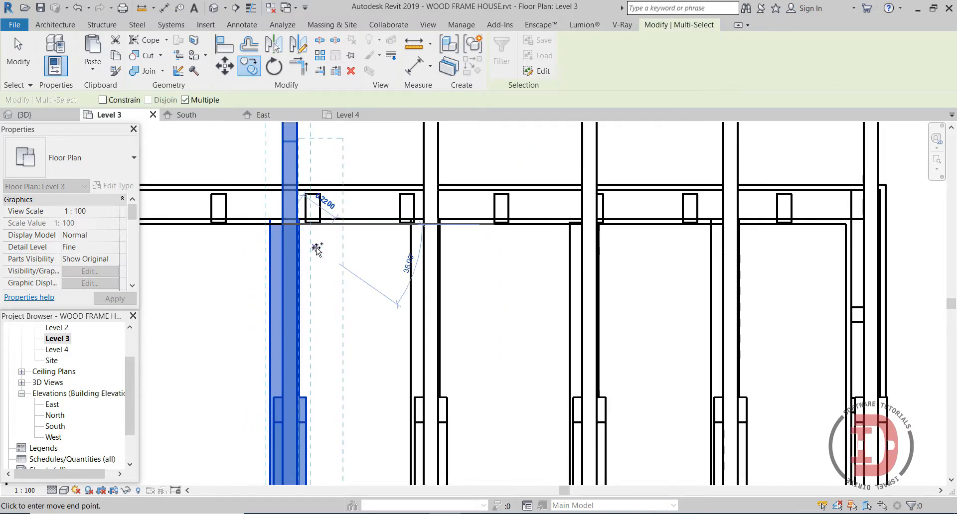
{"action": "middle_click_drag", "start_coordinate": [316, 248], "coordinate": [684, 259]}
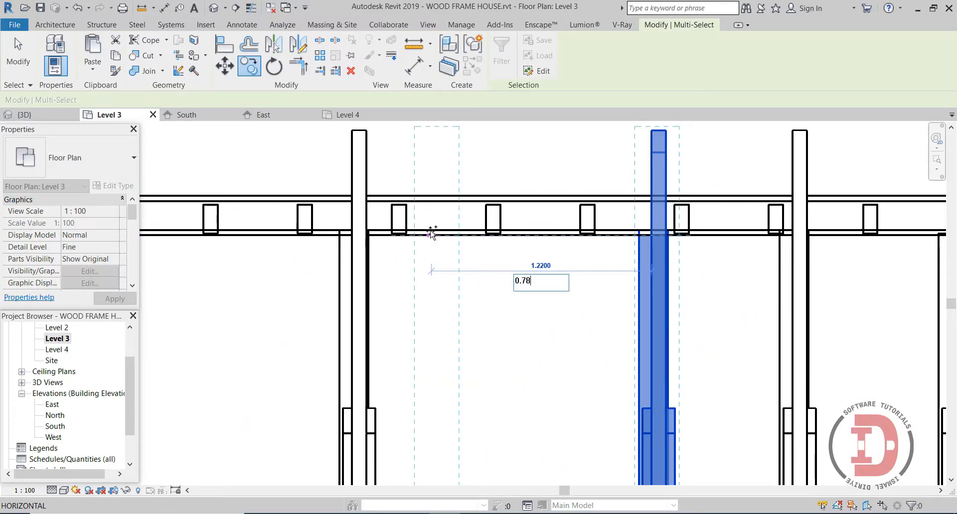
{"action": "key", "text": "Return"}
{"action": "key", "text": "Escape"}
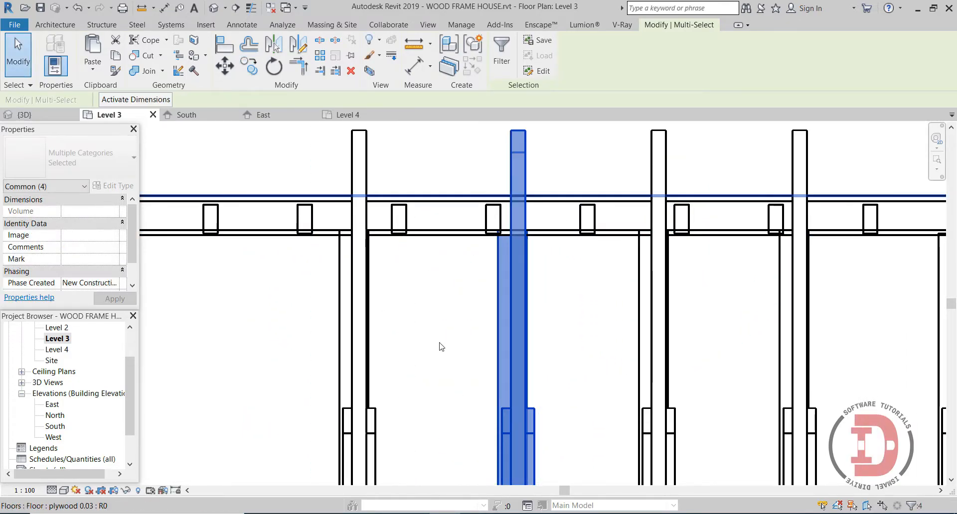
{"action": "scroll", "coordinate": [391, 316], "scroll_direction": "down", "scroll_amount": 3}
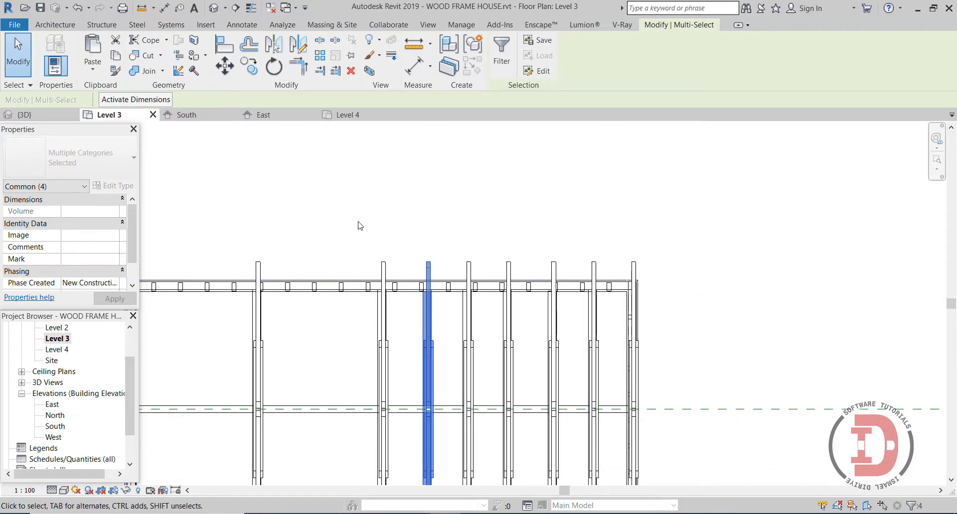
In 3D, ungroup the third arrayed truss and keep its members selected without the ridge column
{"action": "left_click", "coordinate": [213, 7]}
{"action": "middle_click_drag", "start_coordinate": [246, 316], "coordinate": [561, 200]}
{"action": "scroll", "coordinate": [561, 256], "scroll_direction": "up", "scroll_amount": 5}
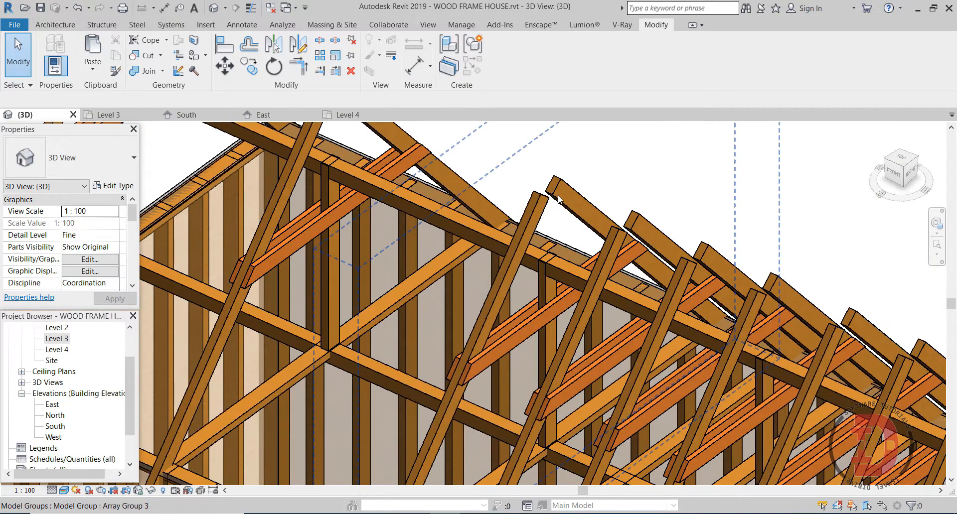
{"action": "left_click", "coordinate": [558, 189]}
{"action": "scroll", "coordinate": [358, 369], "scroll_direction": "down", "scroll_amount": 1}
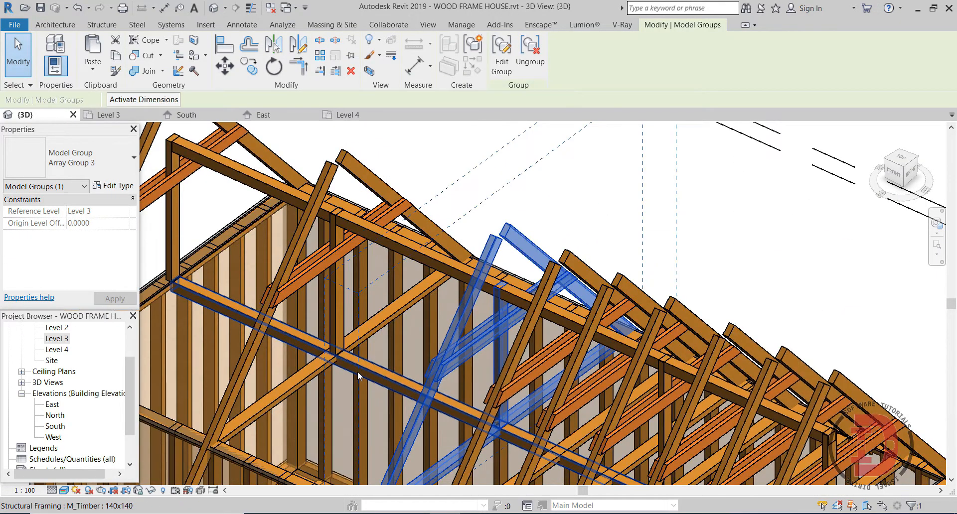
{"action": "middle_click_drag", "start_coordinate": [357, 371], "coordinate": [423, 277]}
{"action": "left_click", "coordinate": [528, 61]}
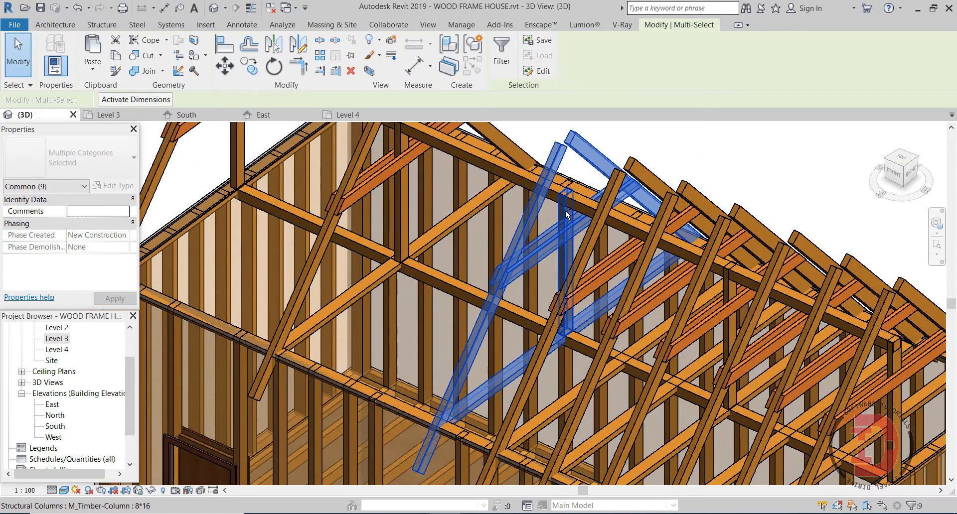
In the Level 3 plan, copy the third truss's selected members twice toward the following truss at 0.78 spacing
{"action": "double_click", "coordinate": [57, 339]}
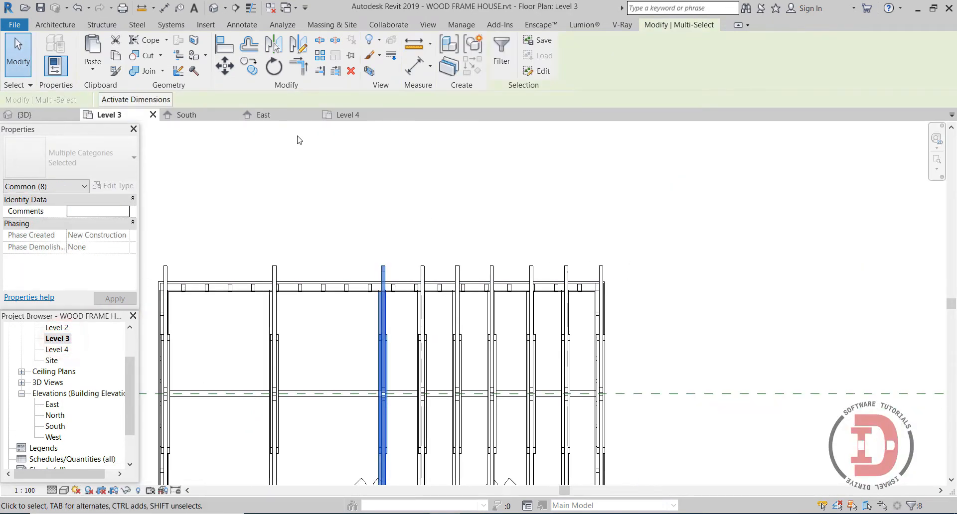
{"action": "left_click", "coordinate": [249, 65]}
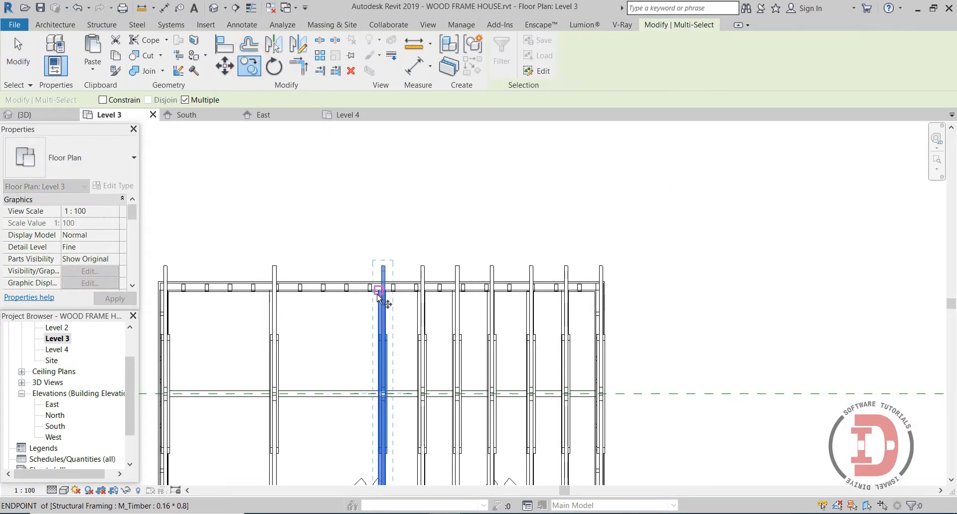
{"action": "scroll", "coordinate": [368, 299], "scroll_direction": "up", "scroll_amount": 3}
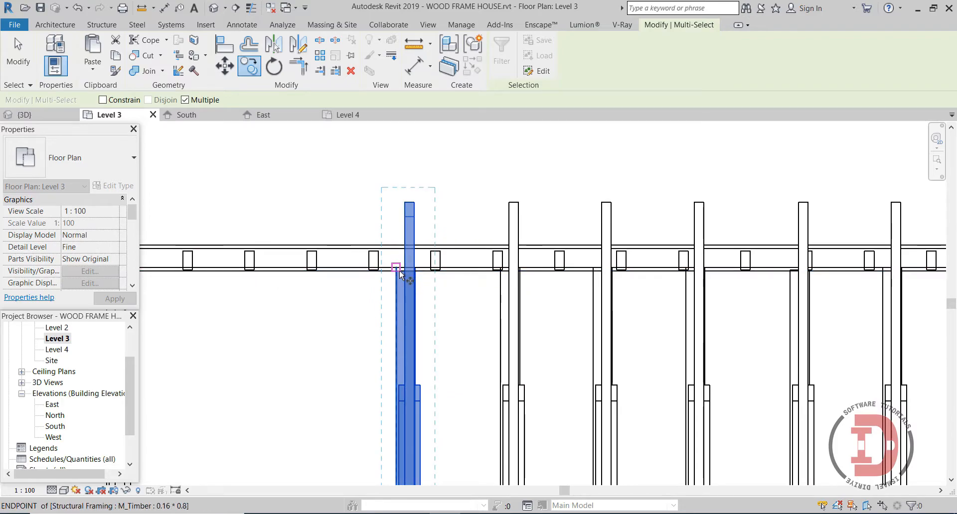
{"action": "left_click", "coordinate": [404, 274]}
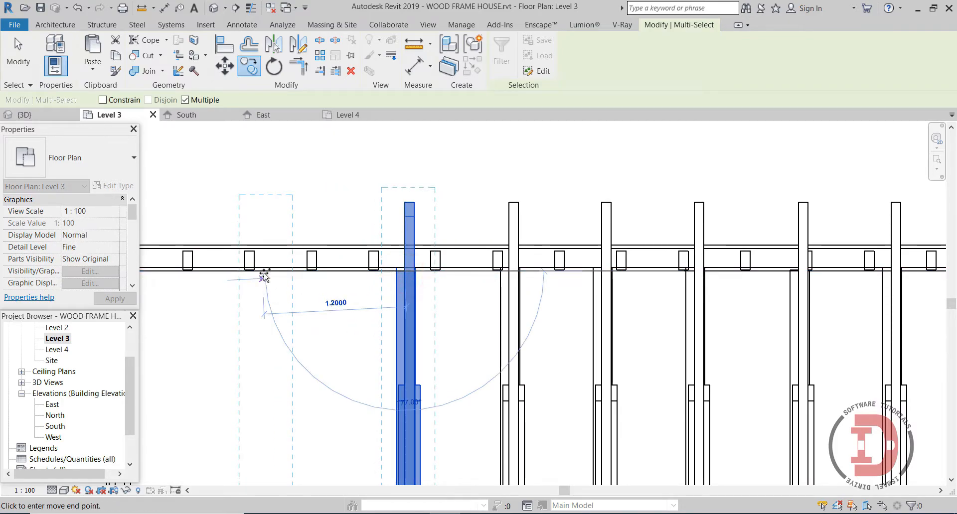
{"action": "type", "text": "0."}
{"action": "key", "text": "Return"}
{"action": "scroll", "coordinate": [263, 298], "scroll_direction": "down", "scroll_amount": 3}
{"action": "middle_click_drag", "start_coordinate": [263, 299], "coordinate": [592, 277]}
{"action": "type", "text": "0.78"}
{"action": "key", "text": "Return"}
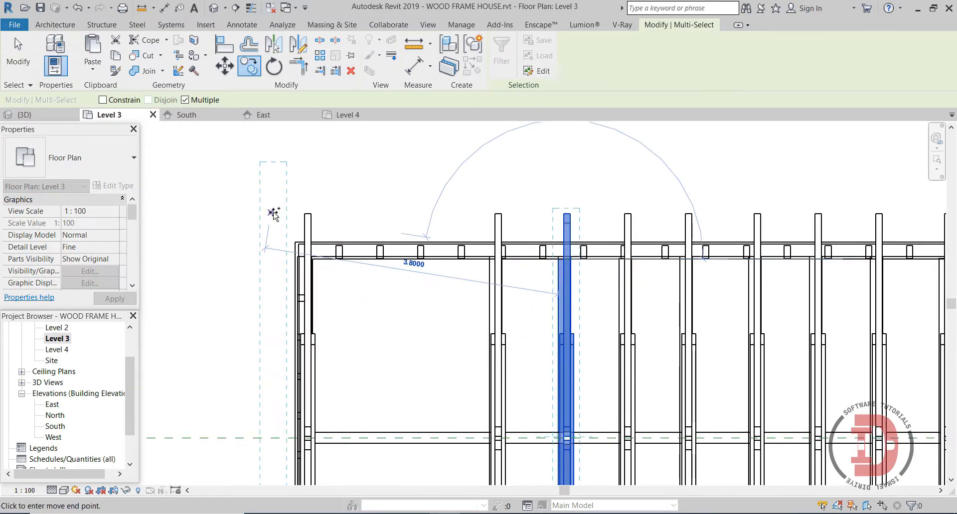
{"action": "key", "text": "Escape"}
In 3D, ungroup the fourth arrayed truss, the last one before the far gable end, and take its column out of the selection
{"action": "left_click", "coordinate": [214, 8]}
{"action": "scroll", "coordinate": [402, 342], "scroll_direction": "down", "scroll_amount": 3}
{"action": "scroll", "coordinate": [358, 281], "scroll_direction": "up", "scroll_amount": 5}
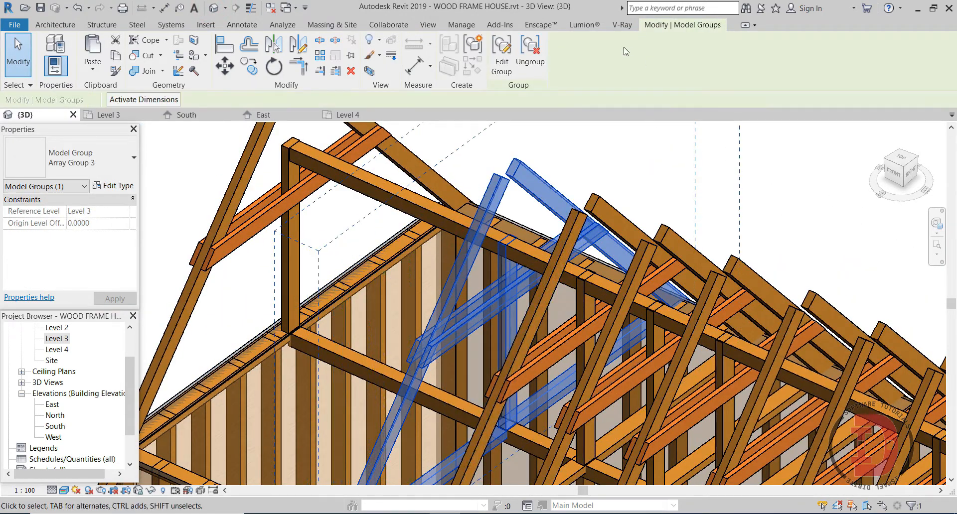
{"action": "left_click", "coordinate": [529, 50]}
{"action": "left_click", "coordinate": [509, 270], "text": "shift"}
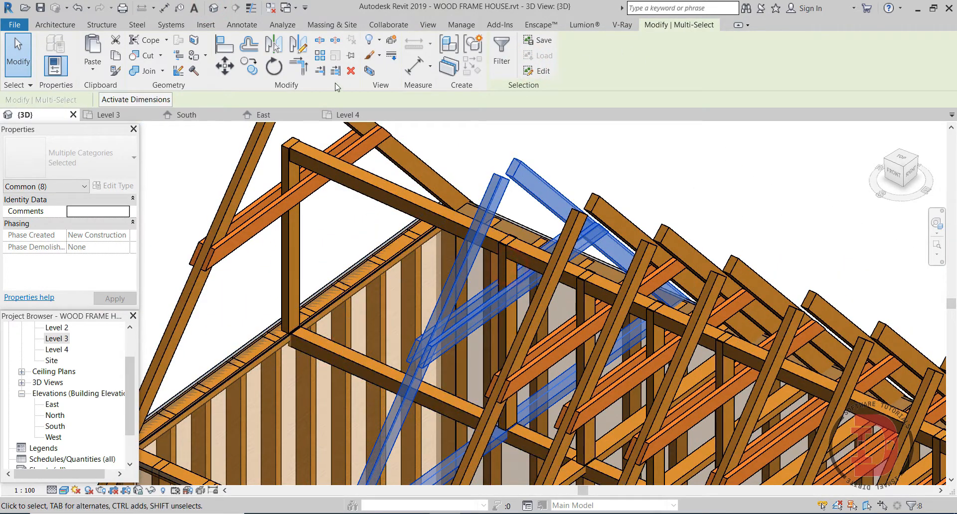
{"action": "left_click", "coordinate": [57, 339]}
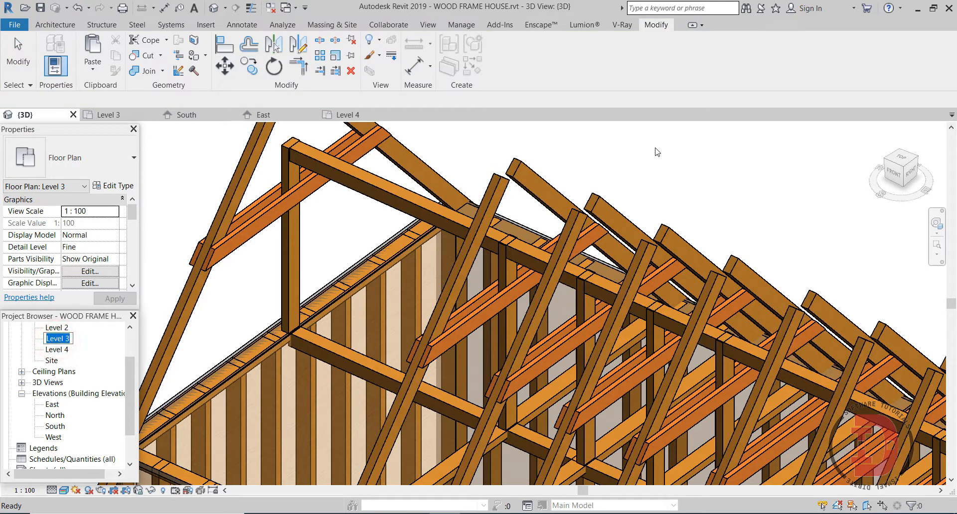
Select both rafters, the collar tie model and the tie beam of the ungrouped truss nearest the far gable end together
{"action": "left_click", "coordinate": [521, 172]}
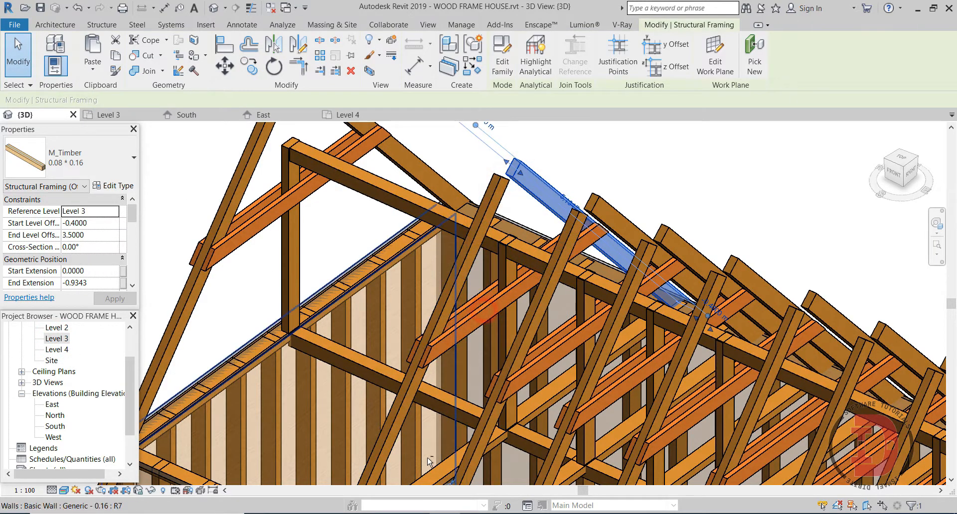
{"action": "scroll", "coordinate": [474, 243], "scroll_direction": "down", "scroll_amount": 3}
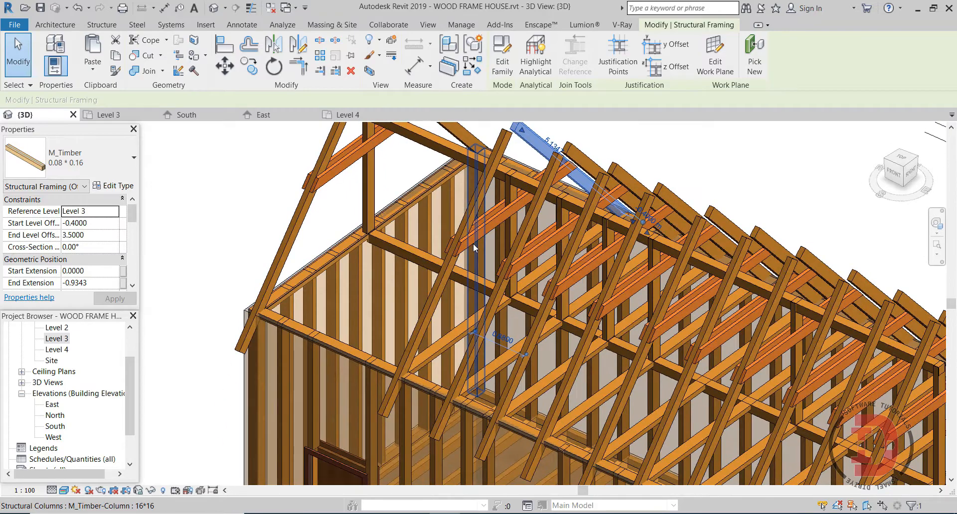
{"action": "key", "text": "Escape"}
{"action": "left_click", "coordinate": [540, 140]}
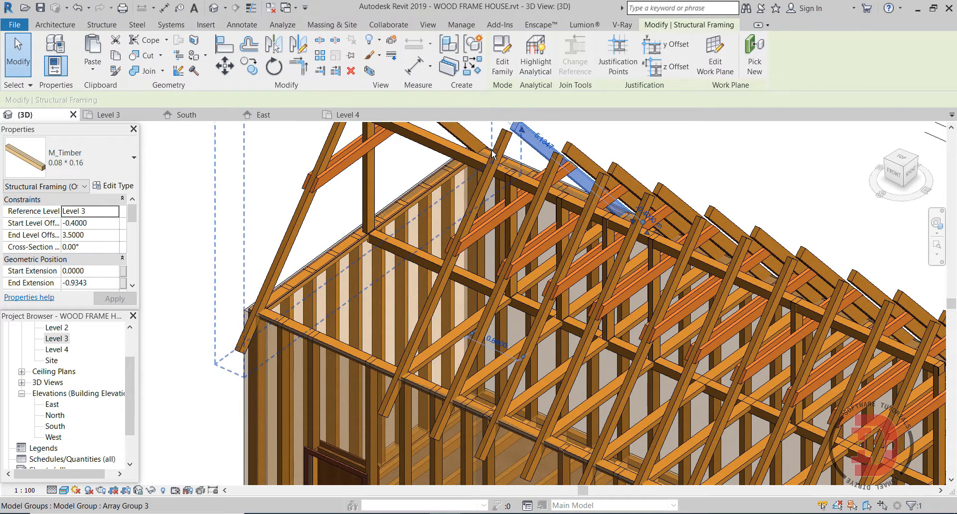
{"action": "left_click", "coordinate": [477, 200]}
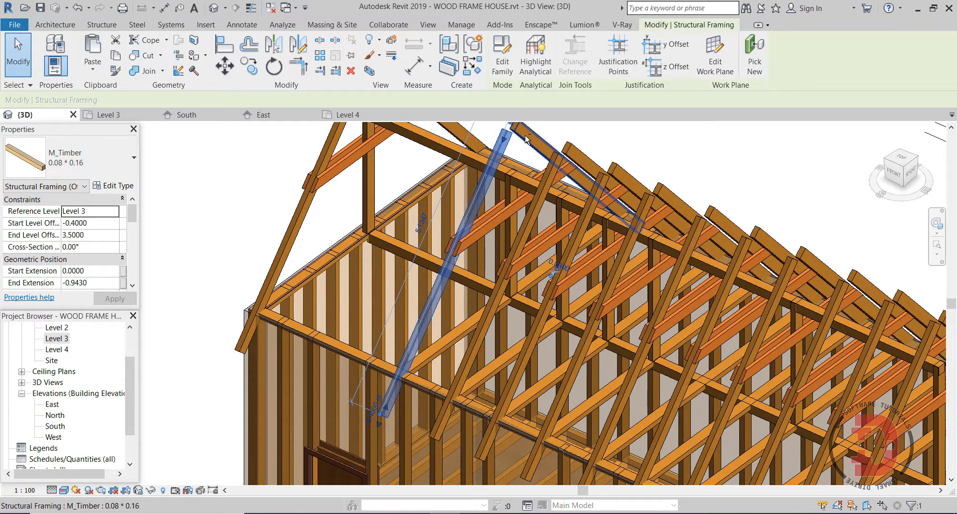
{"action": "left_click", "coordinate": [526, 136], "text": "ctrl"}
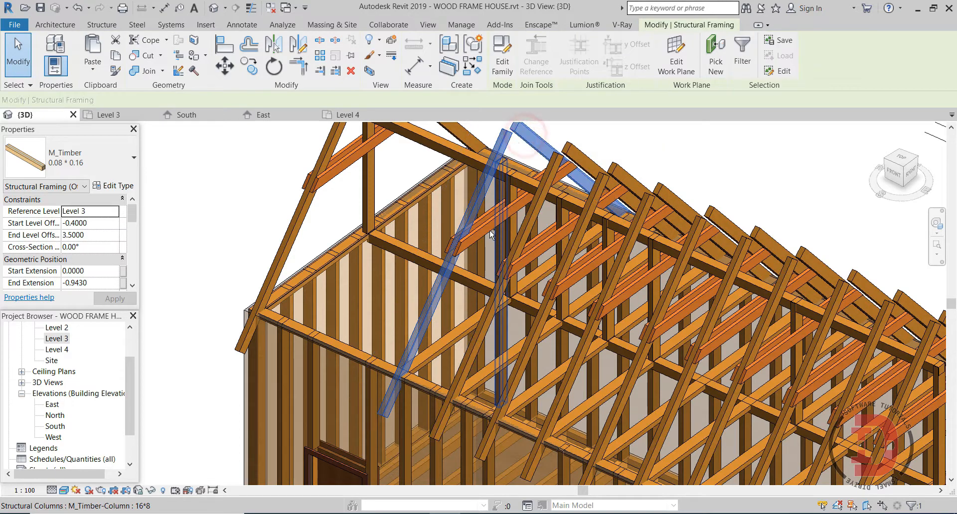
{"action": "left_click", "coordinate": [515, 193], "text": "ctrl"}
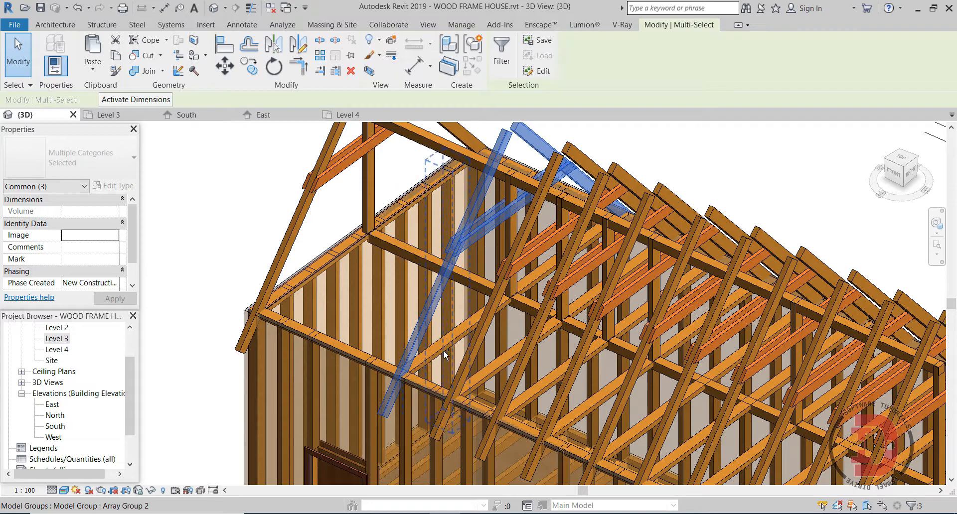
{"action": "left_click", "coordinate": [465, 329], "text": "ctrl"}
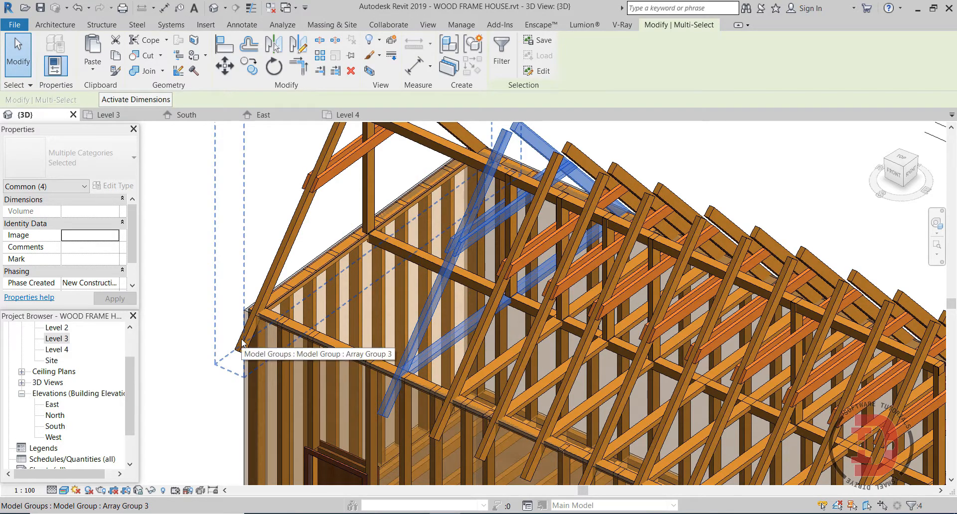
In the Level 3 plan, copy the selected members twice into the last bay at the far gable end at 0.78 spacing
{"action": "double_click", "coordinate": [56, 338]}
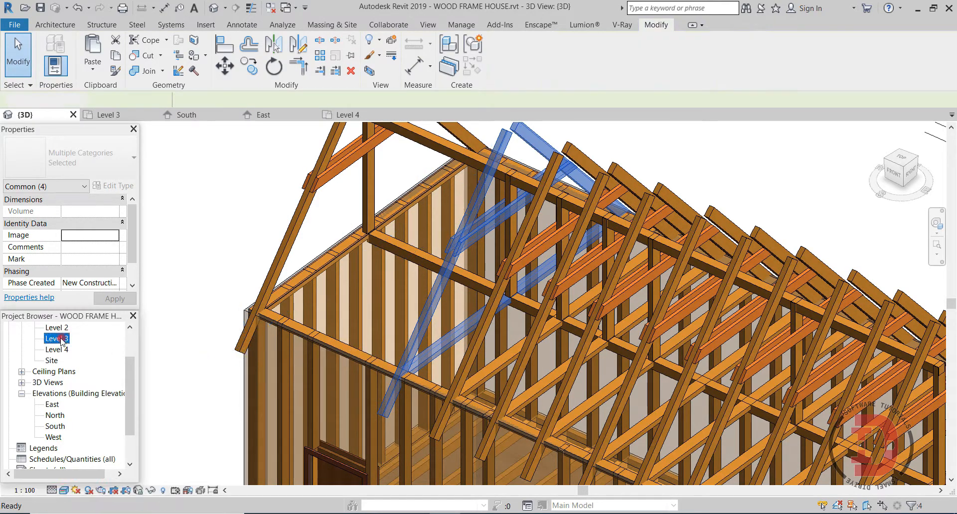
{"action": "scroll", "coordinate": [433, 269], "scroll_direction": "down", "scroll_amount": 1}
{"action": "left_click", "coordinate": [250, 66]}
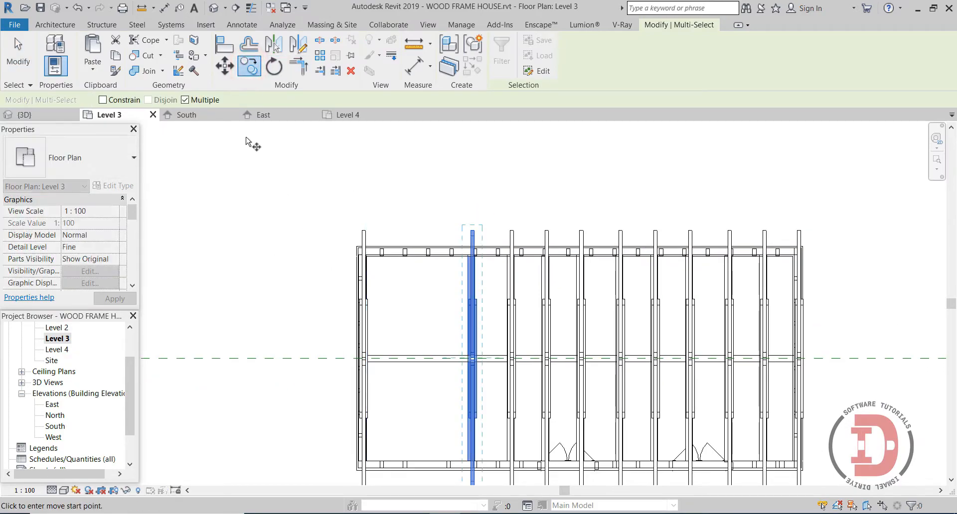
{"action": "scroll", "coordinate": [467, 259], "scroll_direction": "up", "scroll_amount": 3}
{"action": "left_click", "coordinate": [469, 256]}
{"action": "type", "text": "0.78"}
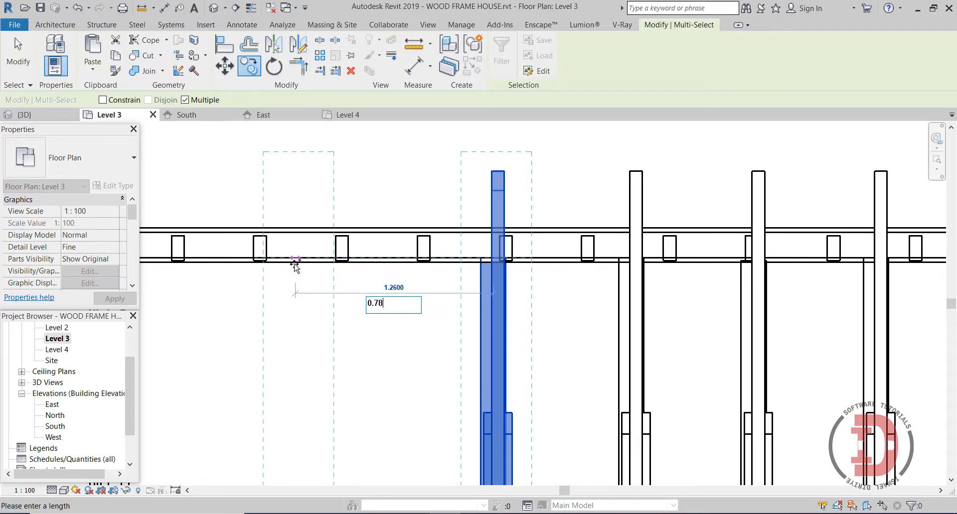
{"action": "key", "text": "Return"}
{"action": "scroll", "coordinate": [242, 289], "scroll_direction": "down", "scroll_amount": 3}
{"action": "middle_click_drag", "start_coordinate": [215, 285], "coordinate": [448, 284]}
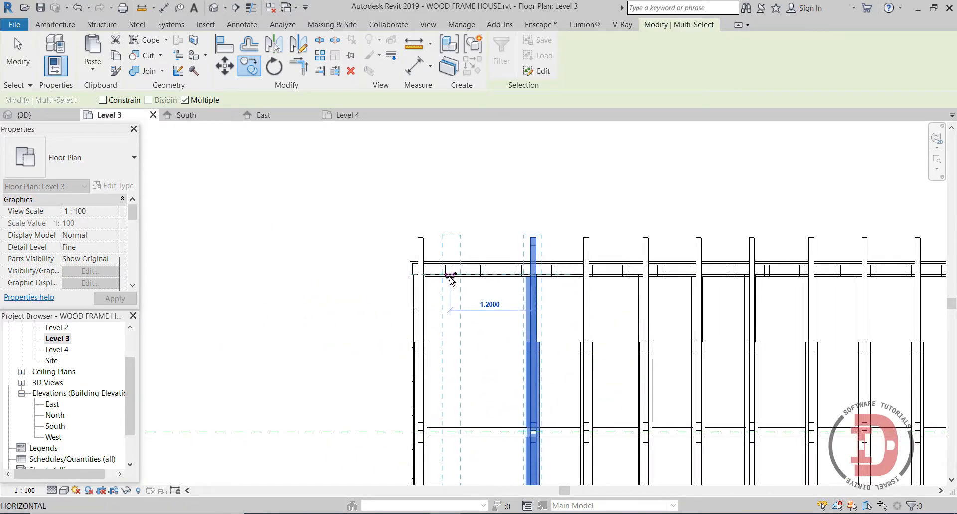
{"action": "type", "text": "78"}
{"action": "key", "text": "Return"}
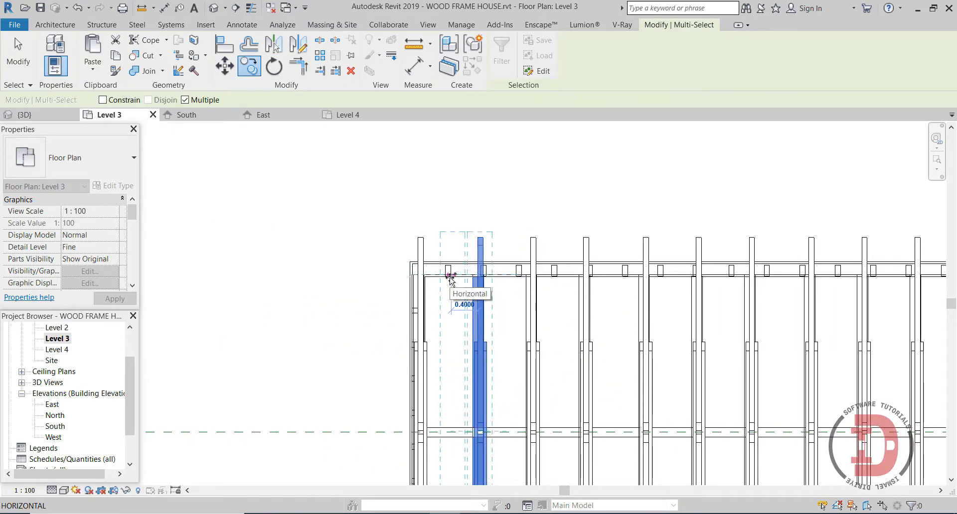
{"action": "key", "text": "Escape"}
{"action": "key", "text": "Escape"}
Look over the whole house and its roof framing in 3D from the front
{"action": "left_click", "coordinate": [213, 10]}
{"action": "scroll", "coordinate": [573, 327], "scroll_direction": "down", "scroll_amount": 8}
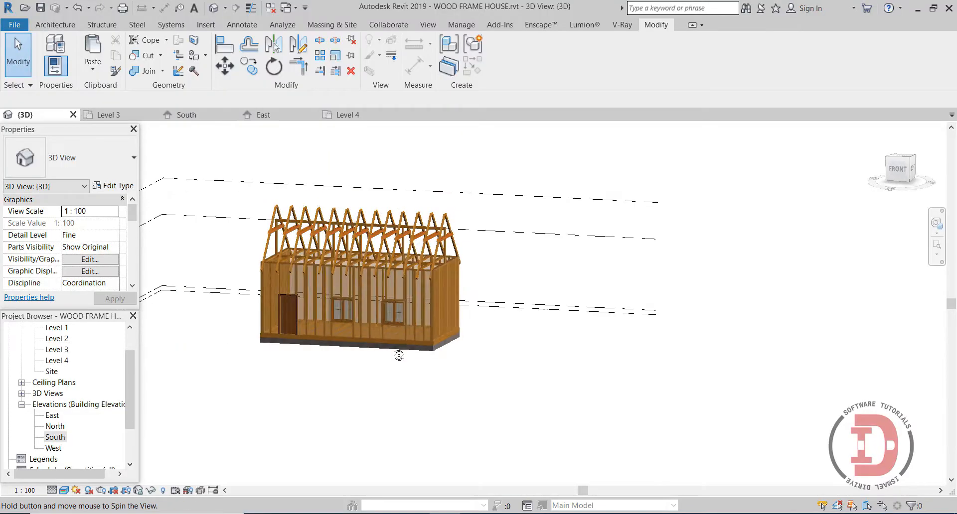
{"action": "middle_click_drag", "start_coordinate": [399, 355], "coordinate": [236, 389], "text": "shift"}
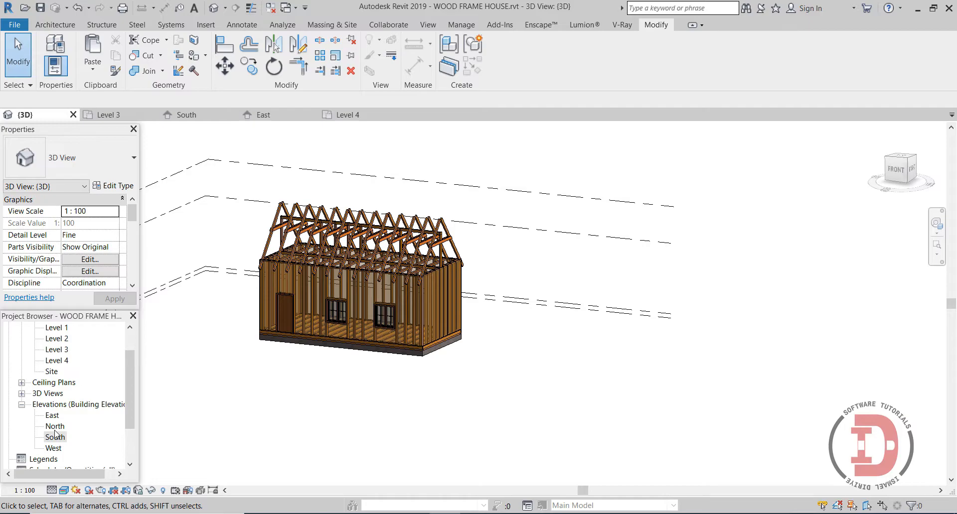
{"action": "left_click", "coordinate": [57, 350]}
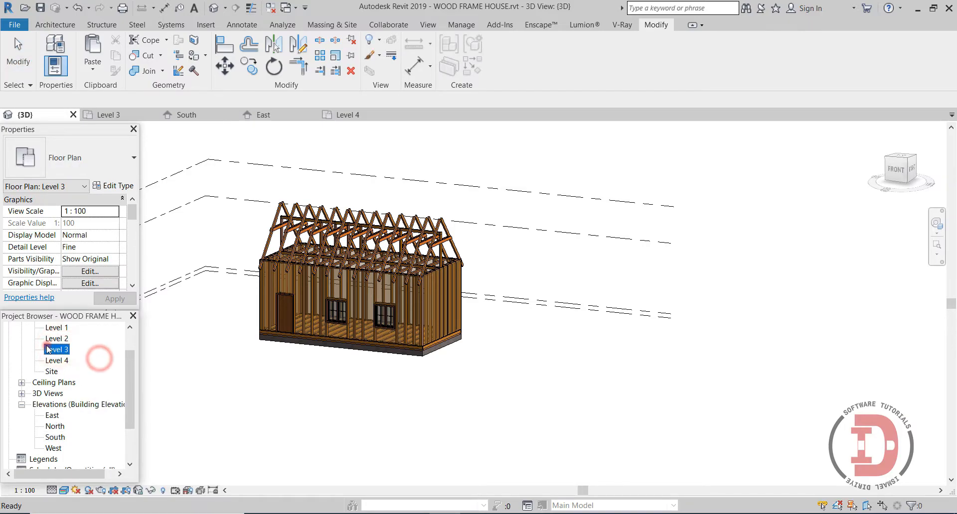
In the Level 3 plan, name the reference plane running along the house's centreline A1
{"action": "double_click", "coordinate": [57, 349]}
{"action": "scroll", "coordinate": [548, 368], "scroll_direction": "down", "scroll_amount": 5}
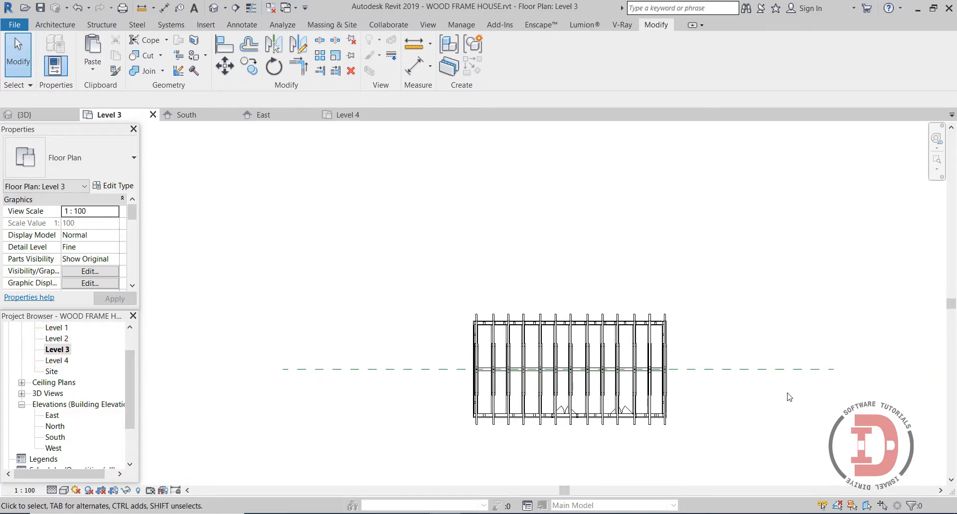
{"action": "left_click", "coordinate": [790, 370]}
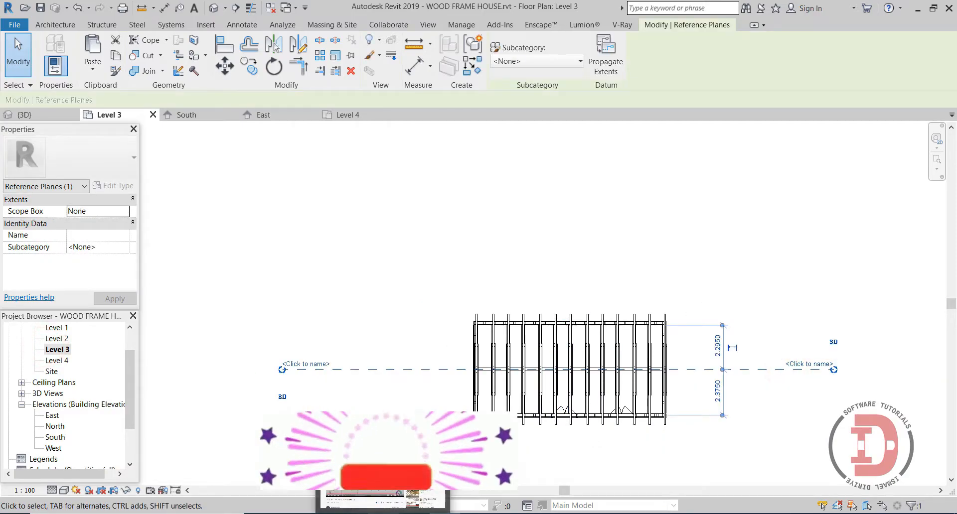
{"action": "left_click", "coordinate": [818, 365]}
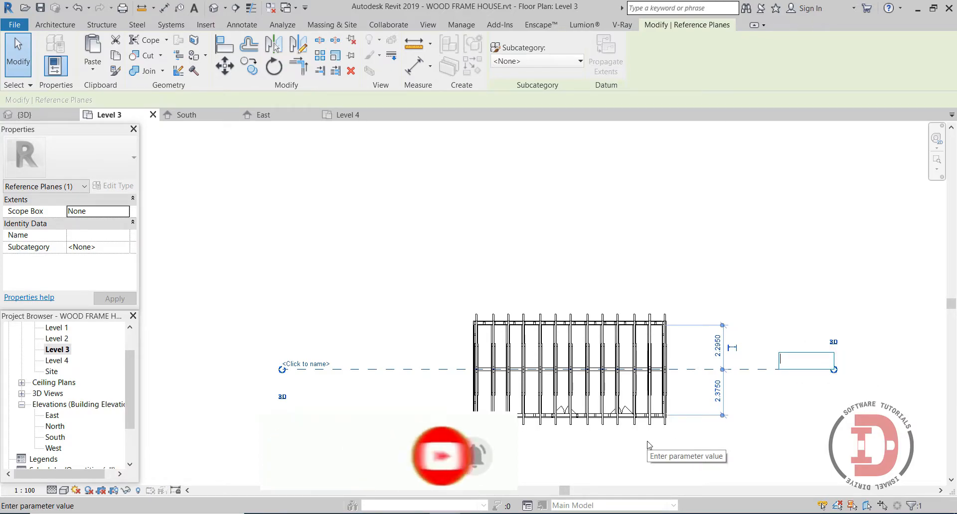
{"action": "type", "text": "a1"}
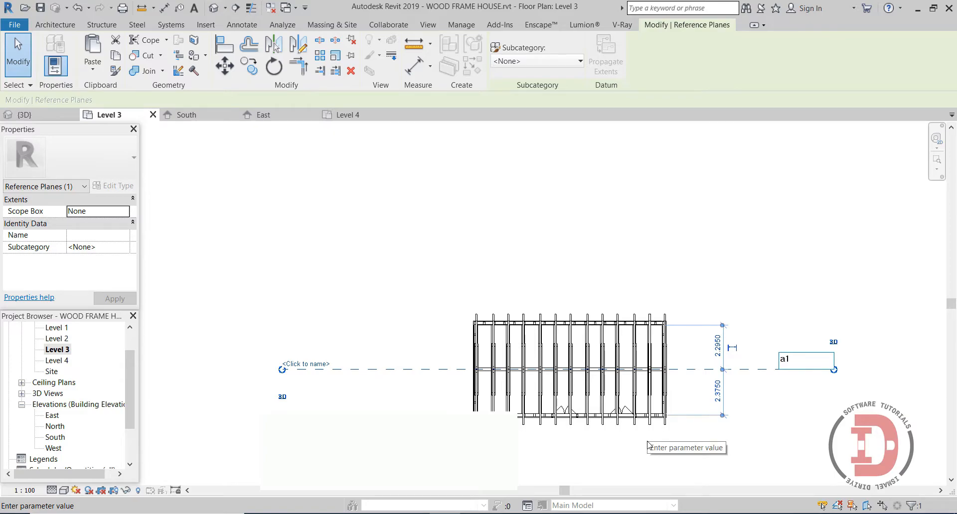
{"action": "type", "text": "A1"}
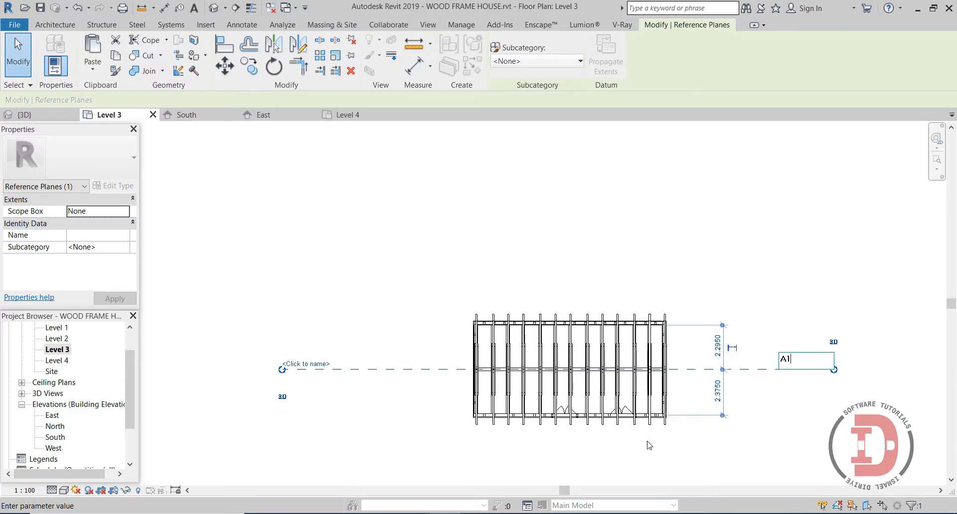
{"action": "left_click", "coordinate": [392, 280]}
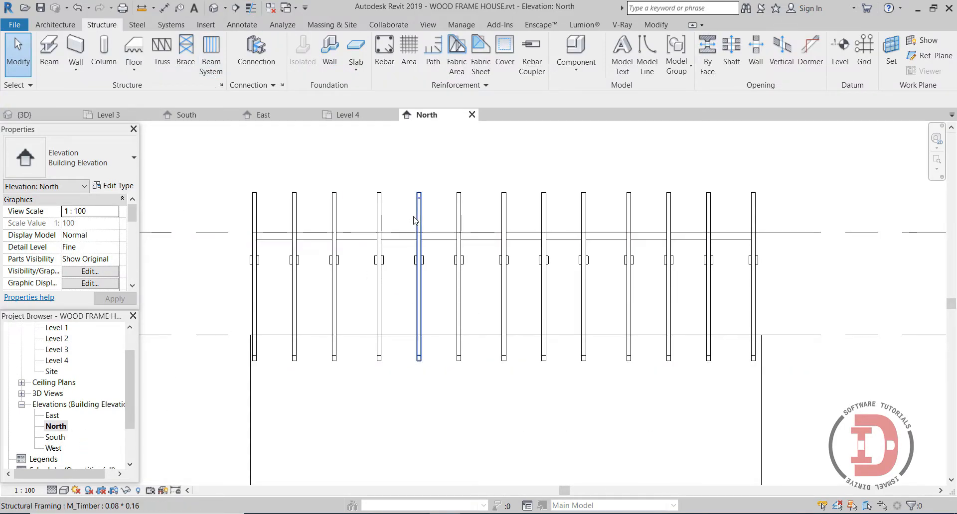
In the North elevation, start a structural column and set its work plane to Reference Plane : A1
{"action": "left_click", "coordinate": [116, 62]}
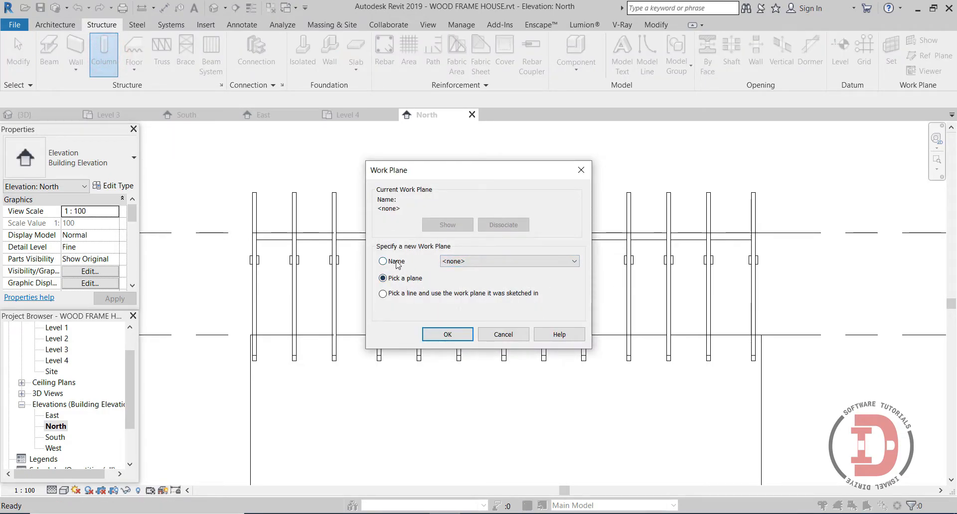
{"action": "left_click", "coordinate": [484, 262]}
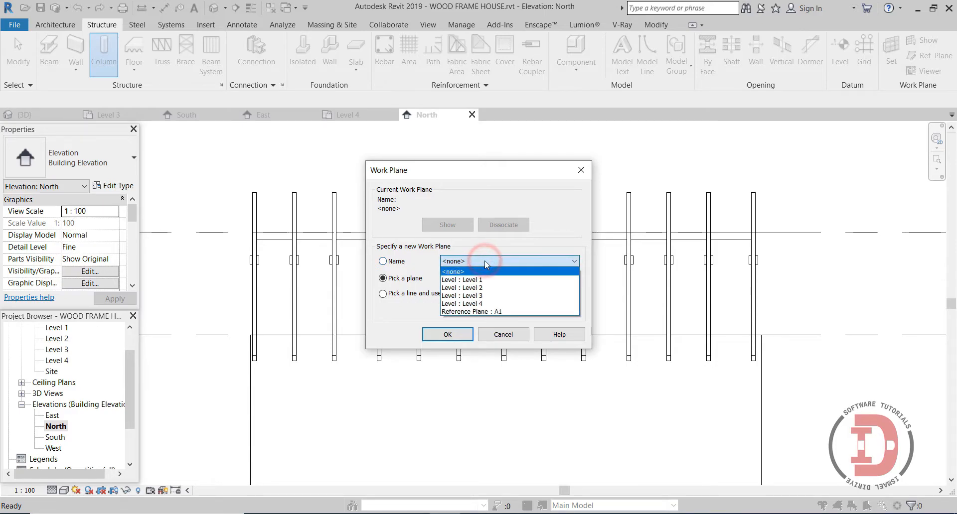
{"action": "left_click", "coordinate": [485, 312]}
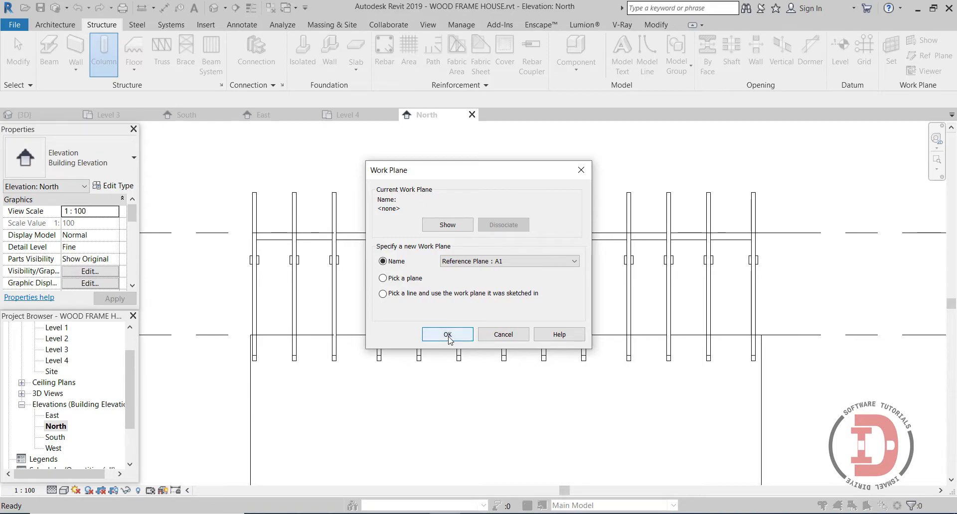
{"action": "left_click", "coordinate": [448, 335]}
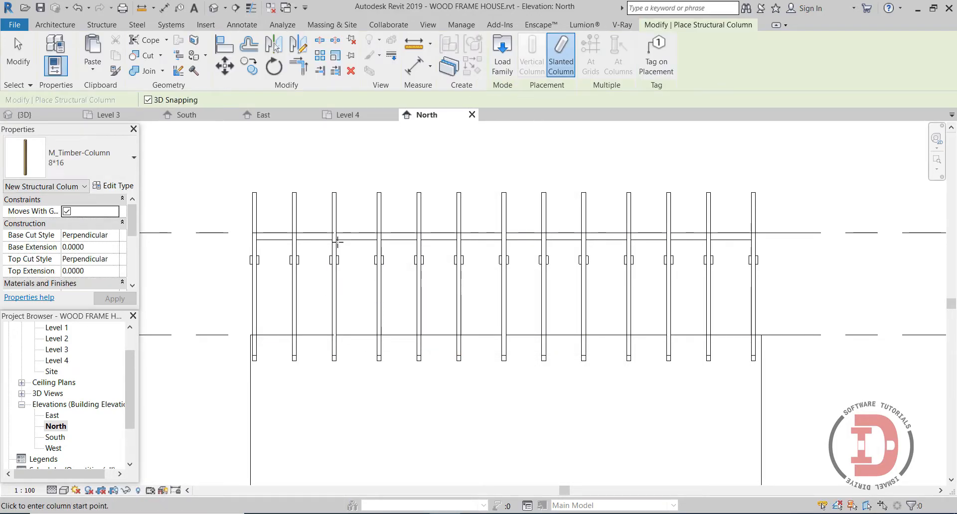
With 3D snapping off, place a slanted 8*16 timber column about 1.14 m long from the fourth truss's post up to the longitudinal beam beside the third truss
{"action": "scroll", "coordinate": [354, 269], "scroll_direction": "up", "scroll_amount": 2}
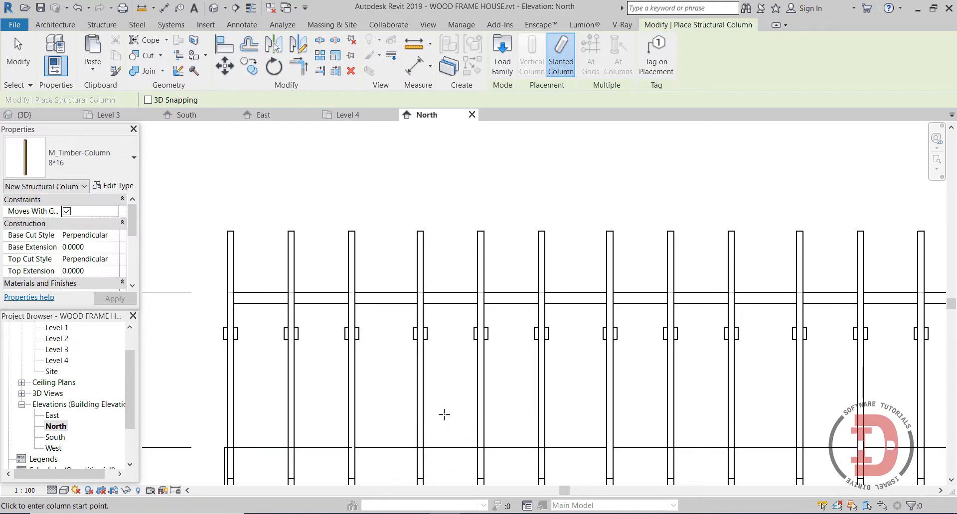
{"action": "scroll", "coordinate": [445, 414], "scroll_direction": "down", "scroll_amount": 1}
{"action": "scroll", "coordinate": [453, 318], "scroll_direction": "up", "scroll_amount": 3}
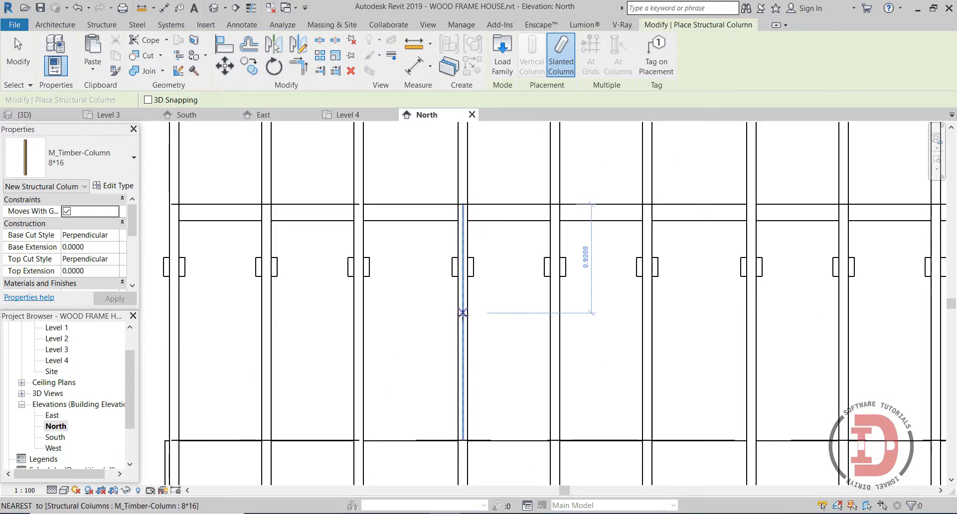
{"action": "left_click", "coordinate": [462, 320]}
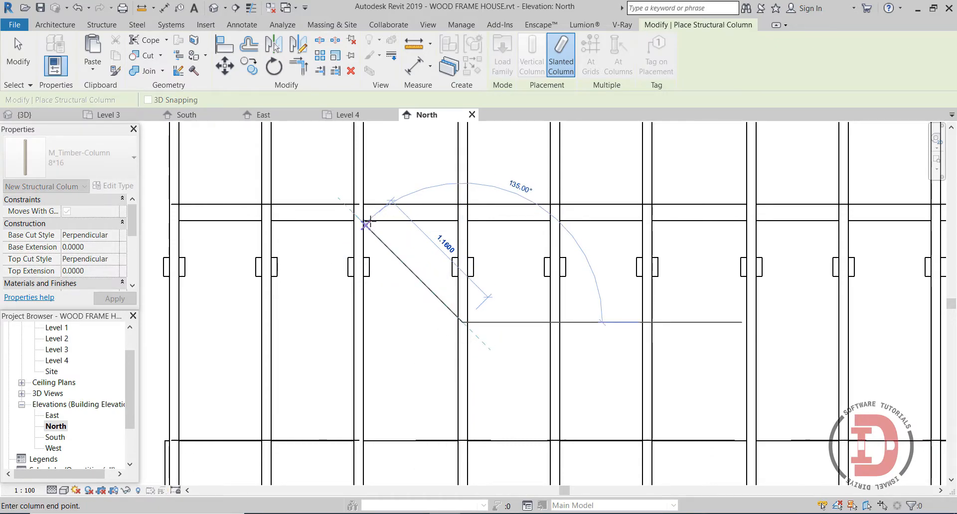
{"action": "left_click", "coordinate": [368, 223]}
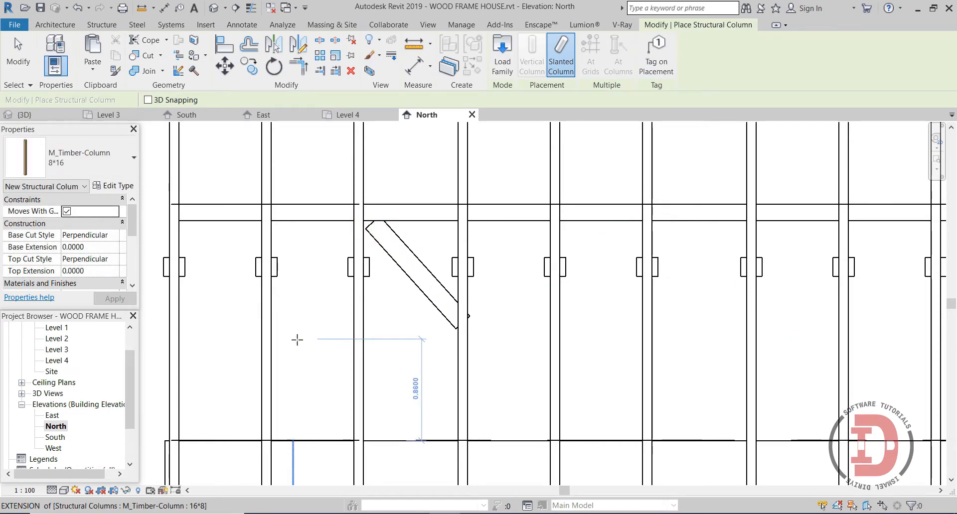
{"action": "key", "text": "Escape"}
{"action": "key", "text": "Escape"}
Try to extend the diagonal brace's upper end onto the centre of the third truss's rafter
{"action": "left_click", "coordinate": [397, 270]}
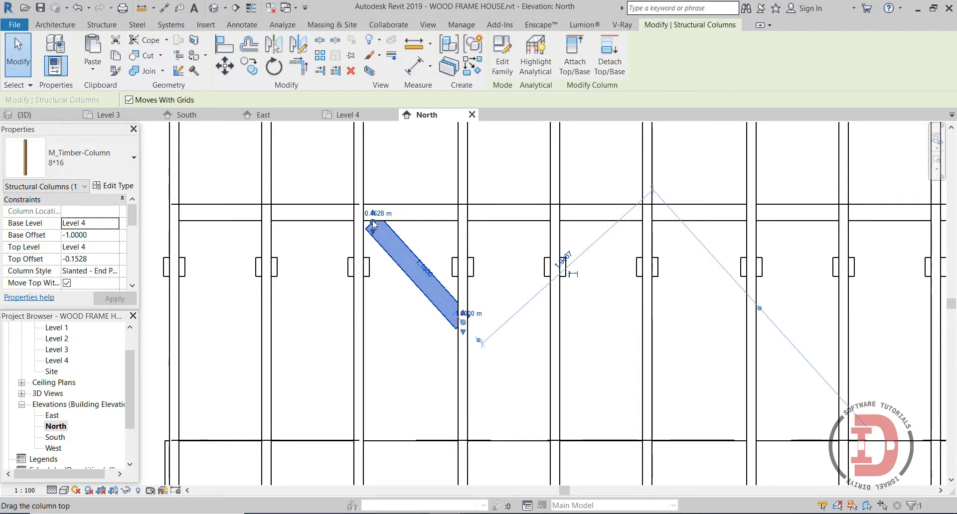
{"action": "key", "text": "c"}
{"action": "key", "text": "s"}
{"action": "left_click", "coordinate": [367, 220]}
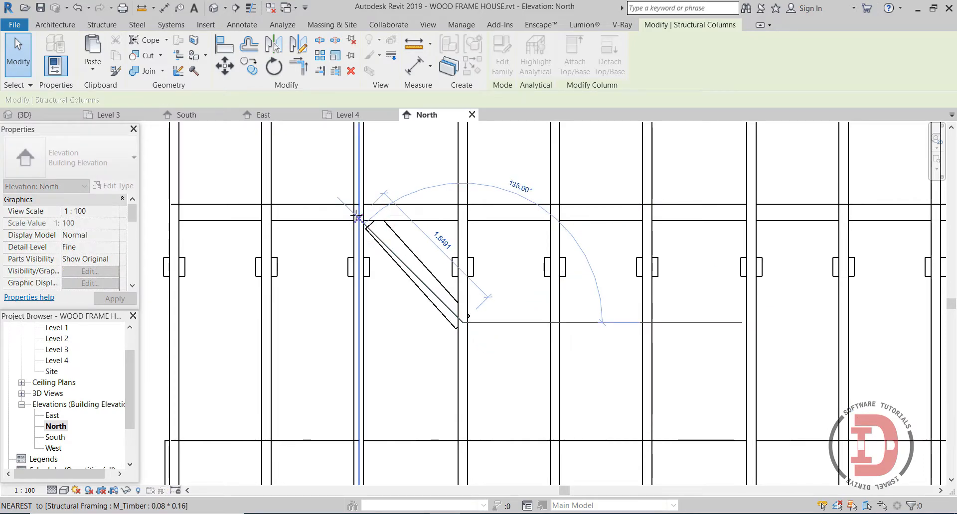
{"action": "left_click", "coordinate": [358, 218]}
{"action": "key", "text": "Escape"}
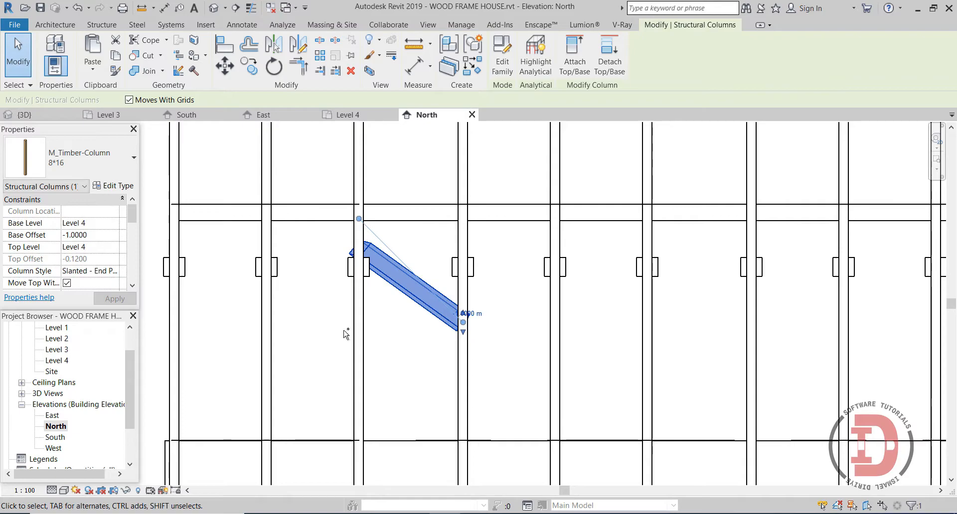
{"action": "key", "text": "Escape"}
Stretch the diagonal brace's upper end to the edge of the third truss's rafter, making it about 1.22 m long
{"action": "left_click", "coordinate": [396, 252]}
{"action": "left_click_drag", "start_coordinate": [373, 225], "coordinate": [366, 215]}
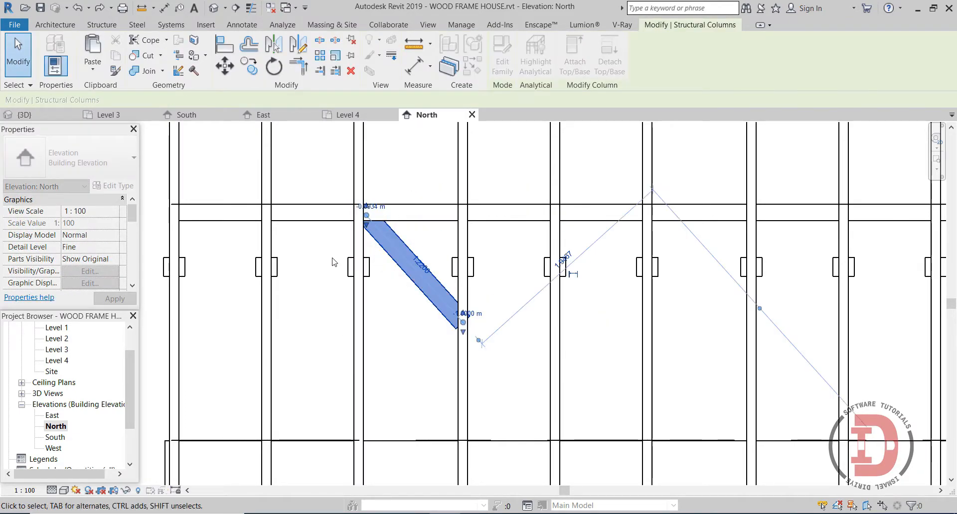
{"action": "left_click", "coordinate": [335, 394]}
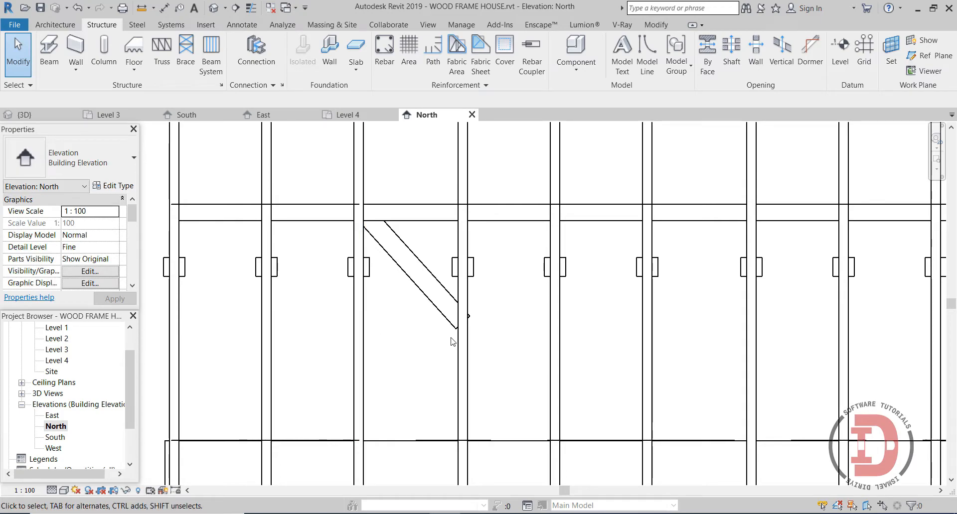
Mirror a copy of the diagonal brace about the fourth truss so the two braces form a V
{"action": "left_click", "coordinate": [448, 319]}
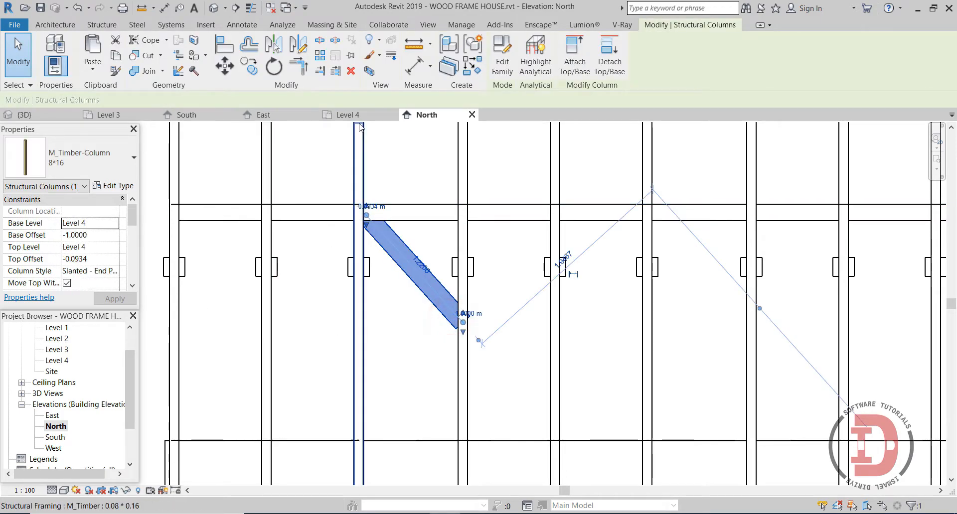
{"action": "left_click", "coordinate": [273, 45]}
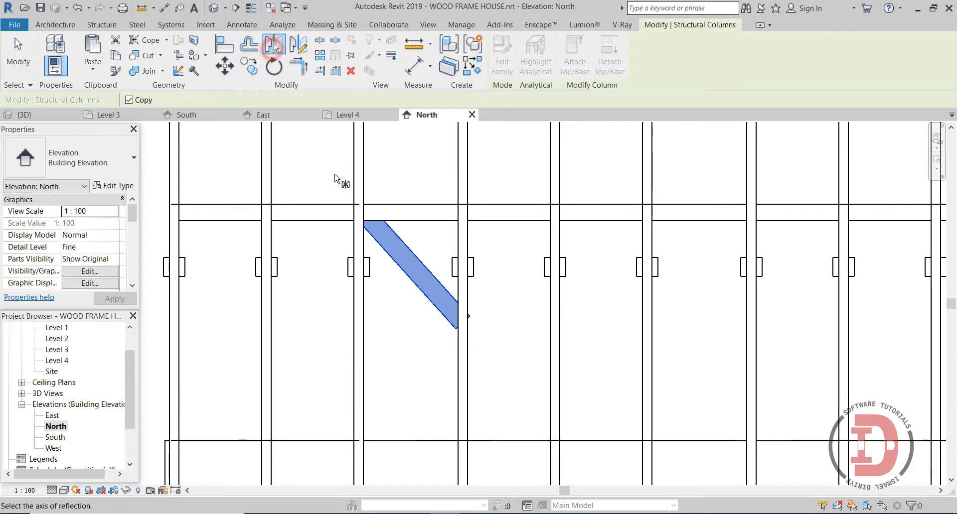
{"action": "left_click", "coordinate": [466, 162]}
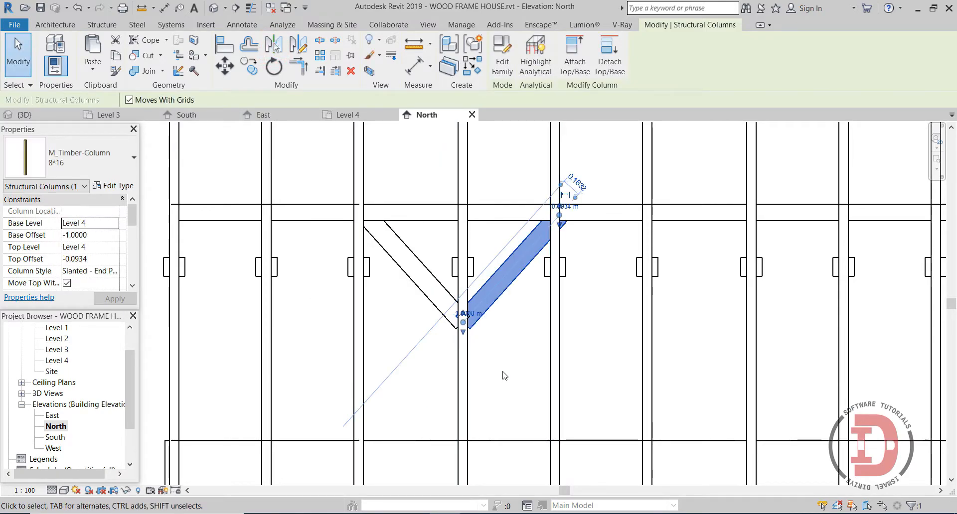
{"action": "left_click", "coordinate": [480, 339]}
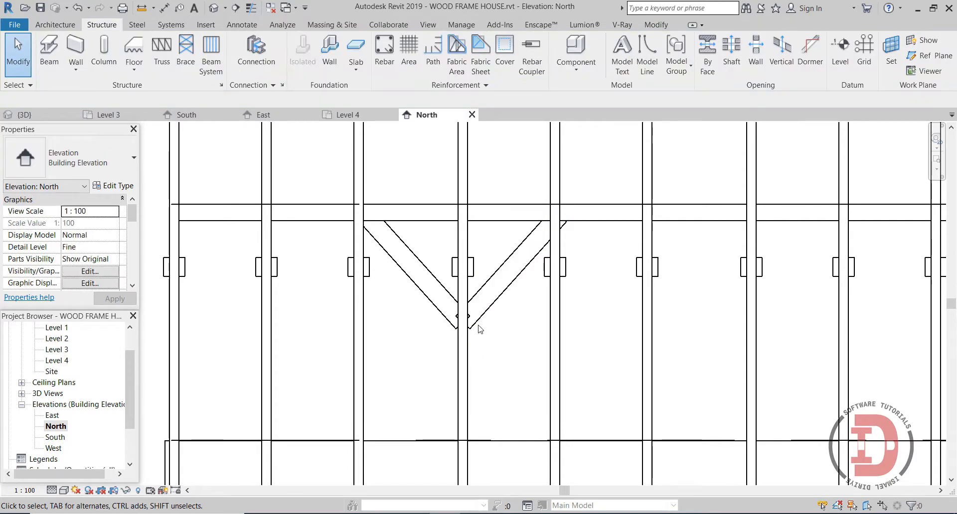
Select both diagonal braces and copy them in multiple mode from the fourth truss to the seventh truss
{"action": "left_click", "coordinate": [476, 324]}
{"action": "left_click", "coordinate": [441, 314], "text": "ctrl"}
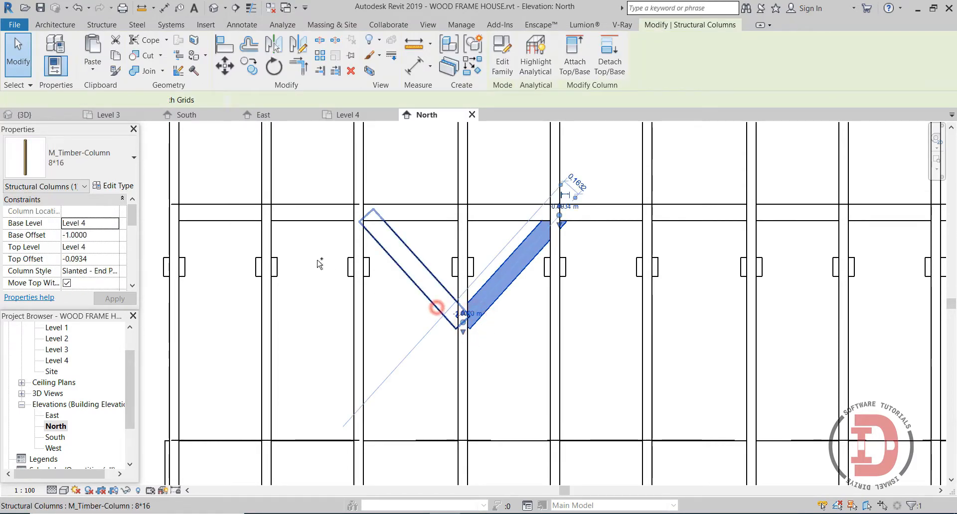
{"action": "left_click", "coordinate": [260, 71]}
{"action": "scroll", "coordinate": [655, 339], "scroll_direction": "down", "scroll_amount": 3}
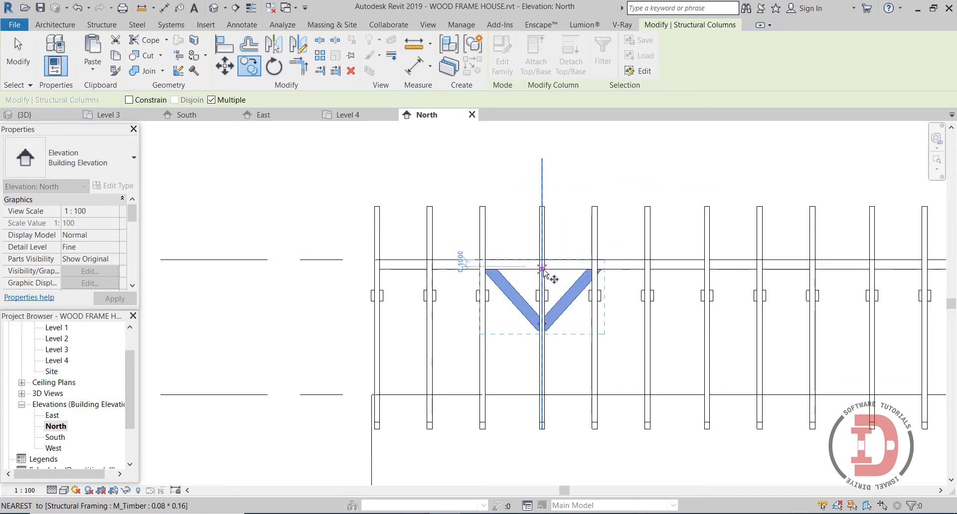
{"action": "left_click", "coordinate": [542, 269]}
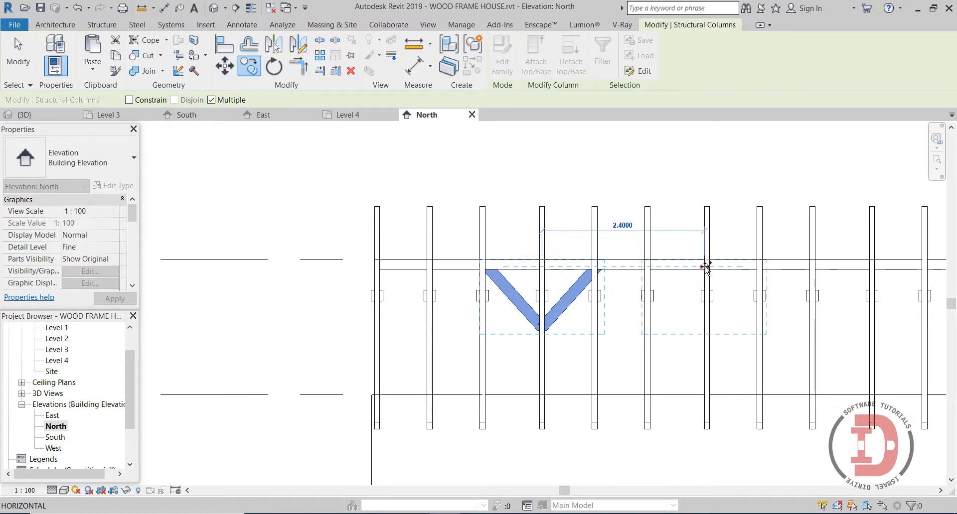
{"action": "left_click", "coordinate": [706, 269]}
Place further copies of the brace pair at the tenth truss and the last truss, 2.44 m apart
{"action": "scroll", "coordinate": [693, 329], "scroll_direction": "down", "scroll_amount": 1}
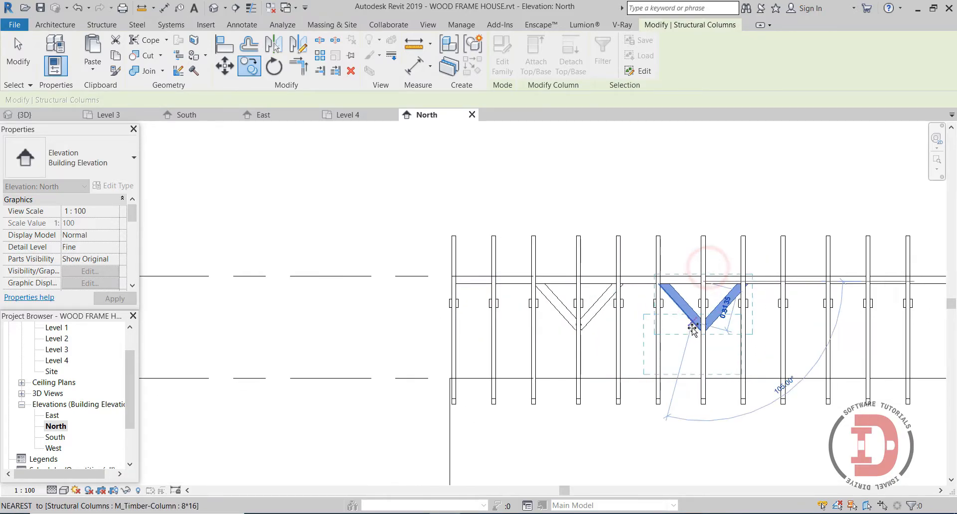
{"action": "scroll", "coordinate": [693, 328], "scroll_direction": "down", "scroll_amount": 1}
{"action": "middle_click_drag", "start_coordinate": [701, 330], "coordinate": [636, 339]}
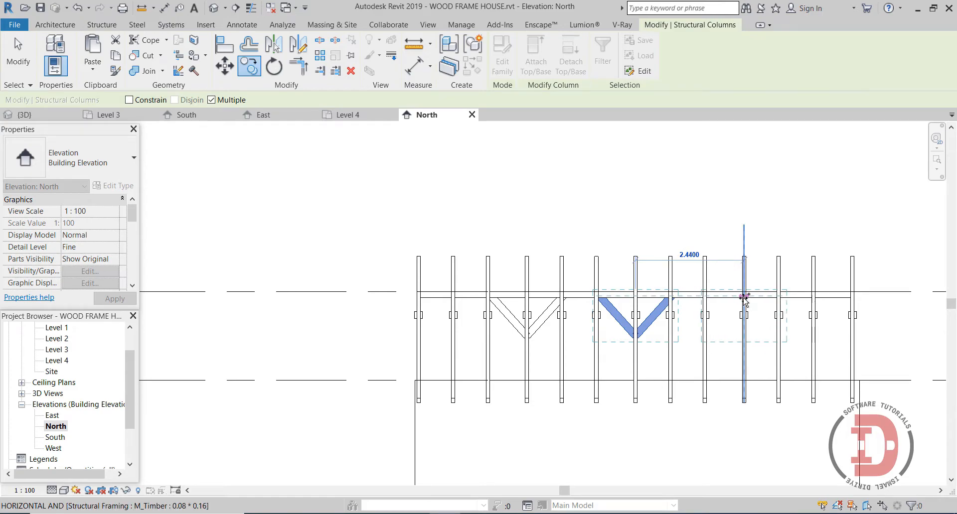
{"action": "left_click", "coordinate": [744, 298]}
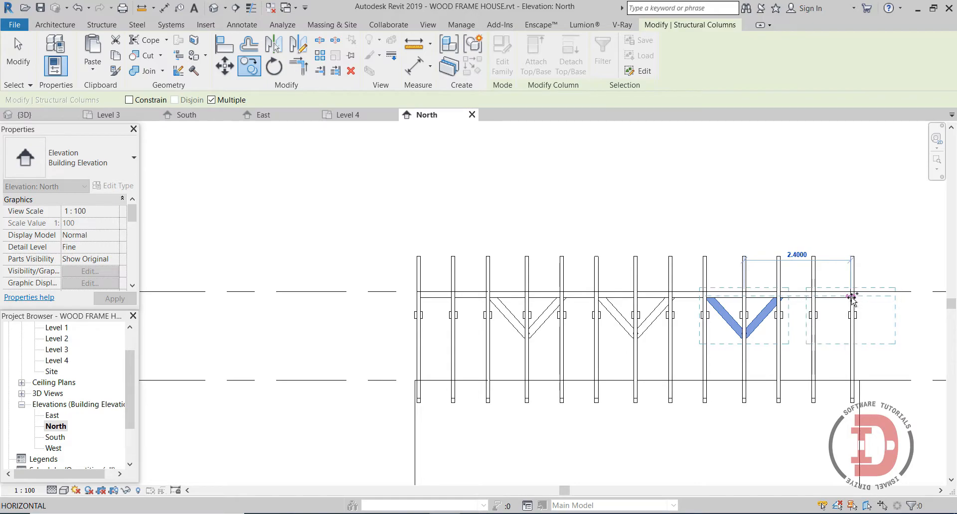
{"action": "scroll", "coordinate": [851, 298], "scroll_direction": "up", "scroll_amount": 5}
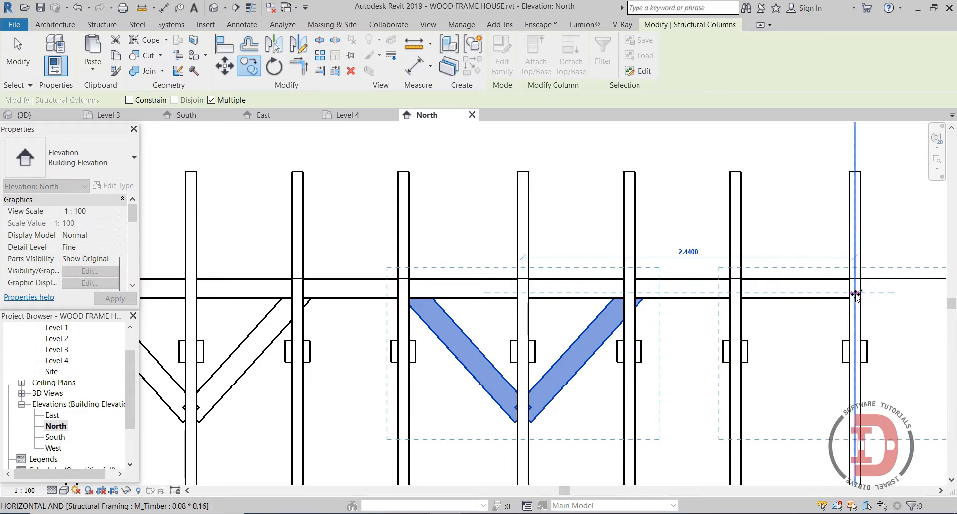
{"action": "left_click", "coordinate": [856, 294]}
Place one more copy of the brace pair at the first truss on the opposite gable end and finish copying
{"action": "scroll", "coordinate": [532, 304], "scroll_direction": "down", "scroll_amount": 3}
{"action": "middle_click_drag", "start_coordinate": [486, 313], "coordinate": [863, 329]}
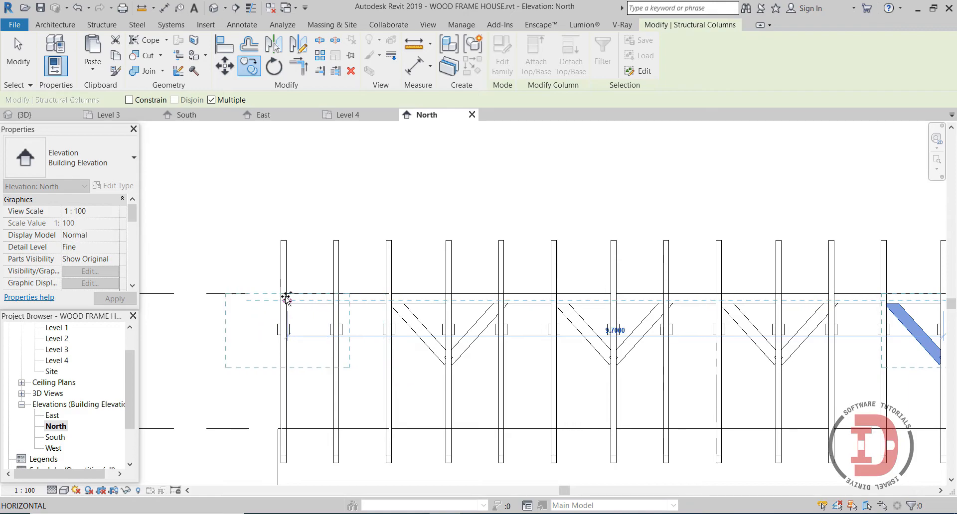
{"action": "scroll", "coordinate": [286, 298], "scroll_direction": "up", "scroll_amount": 2}
{"action": "scroll", "coordinate": [285, 299], "scroll_direction": "down", "scroll_amount": 1}
{"action": "middle_click_drag", "start_coordinate": [285, 299], "coordinate": [401, 296]}
{"action": "scroll", "coordinate": [391, 296], "scroll_direction": "up", "scroll_amount": 2}
{"action": "scroll", "coordinate": [388, 291], "scroll_direction": "up", "scroll_amount": 1}
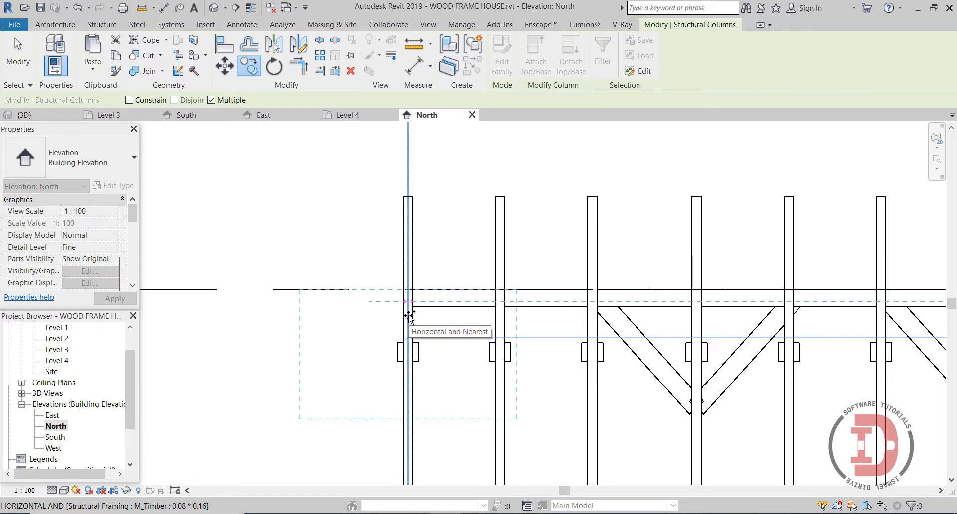
{"action": "left_click", "coordinate": [408, 316]}
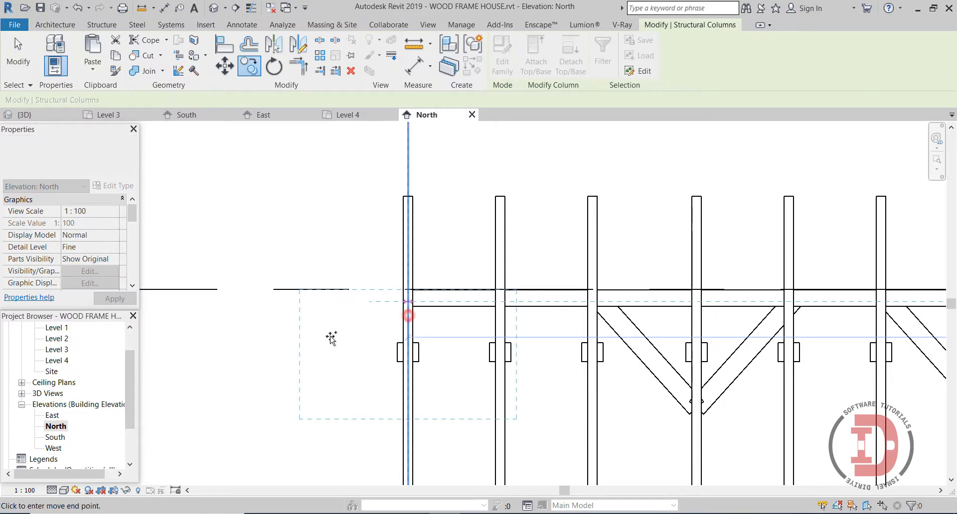
{"action": "key", "text": "Escape"}
{"action": "key", "text": "Escape"}
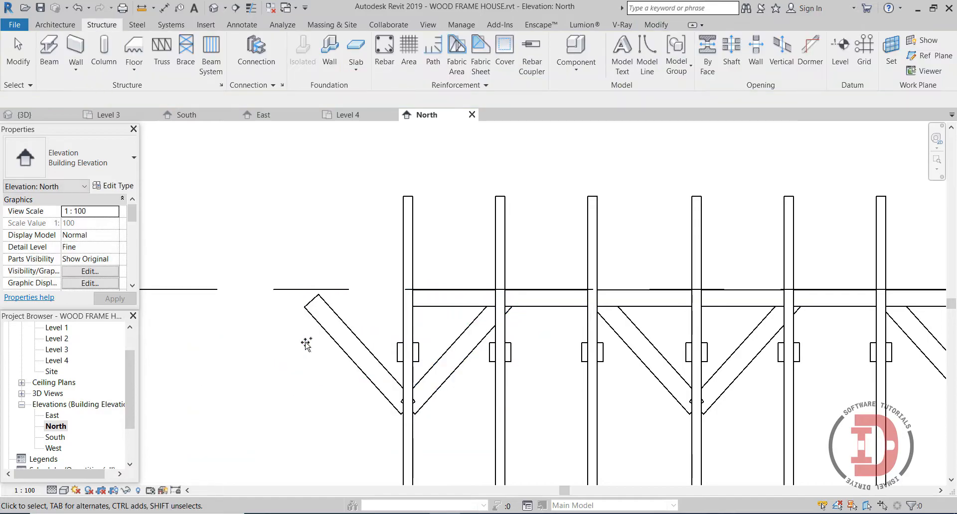
Delete the two outer diagonal braces that project beyond the first and last trusses in the North elevation
{"action": "left_click", "coordinate": [375, 383]}
{"action": "key", "text": "Delete"}
{"action": "scroll", "coordinate": [423, 376], "scroll_direction": "down", "scroll_amount": 5}
{"action": "middle_click_drag", "start_coordinate": [803, 387], "coordinate": [677, 354]}
{"action": "scroll", "coordinate": [740, 346], "scroll_direction": "up", "scroll_amount": 2}
{"action": "left_click", "coordinate": [713, 318]}
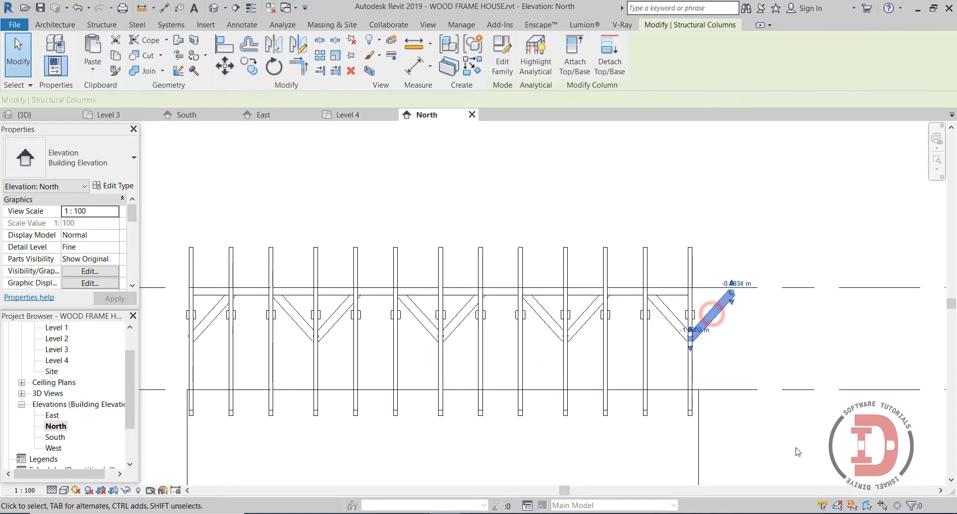
{"action": "key", "text": "Delete"}
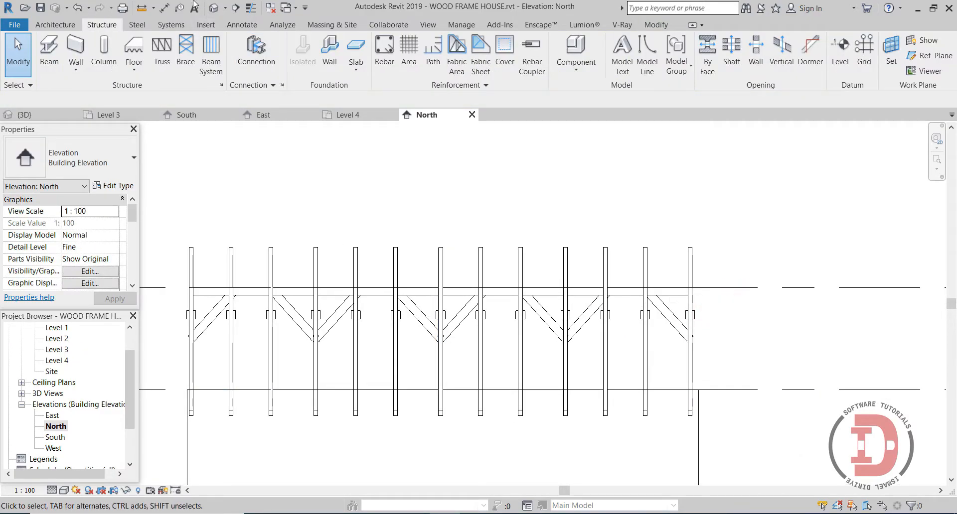
Switch to the 3D view and inspect the V braces under the longitudinal beam from the front and back of the house
{"action": "left_click", "coordinate": [213, 8]}
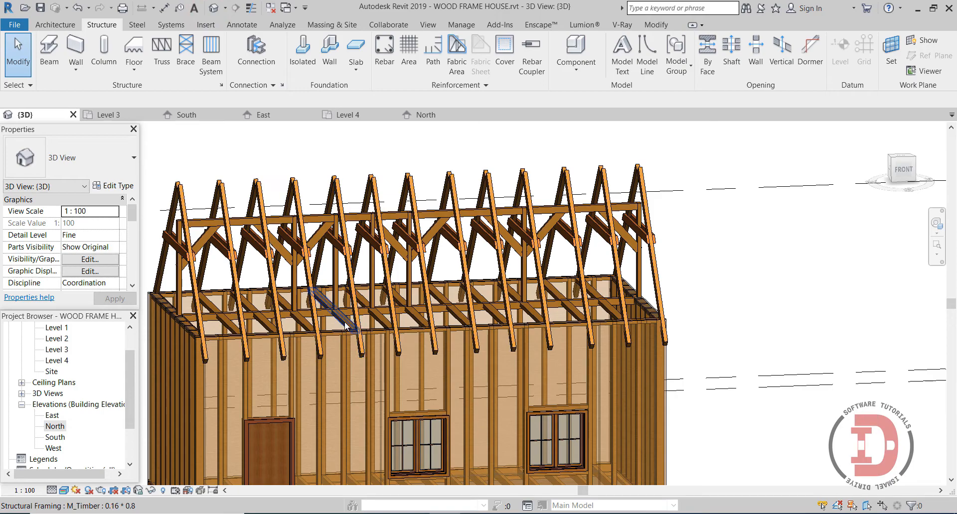
{"action": "scroll", "coordinate": [346, 326], "scroll_direction": "up", "scroll_amount": 4}
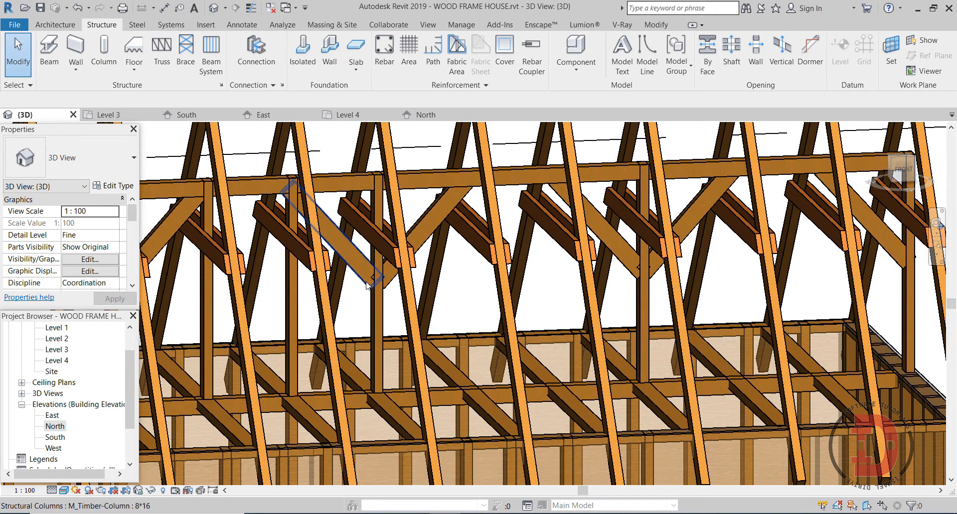
{"action": "scroll", "coordinate": [365, 304], "scroll_direction": "up", "scroll_amount": 2}
{"action": "scroll", "coordinate": [336, 344], "scroll_direction": "down", "scroll_amount": 7}
{"action": "middle_click_drag", "start_coordinate": [274, 374], "coordinate": [463, 323]}
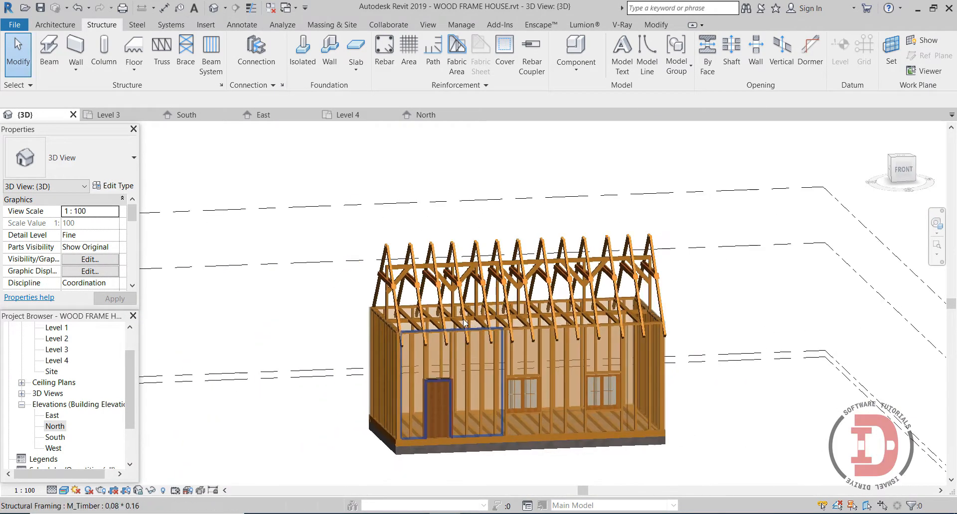
{"action": "middle_click_drag", "start_coordinate": [456, 357], "coordinate": [681, 390], "text": "shift"}
{"action": "scroll", "coordinate": [495, 386], "scroll_direction": "up", "scroll_amount": 5}
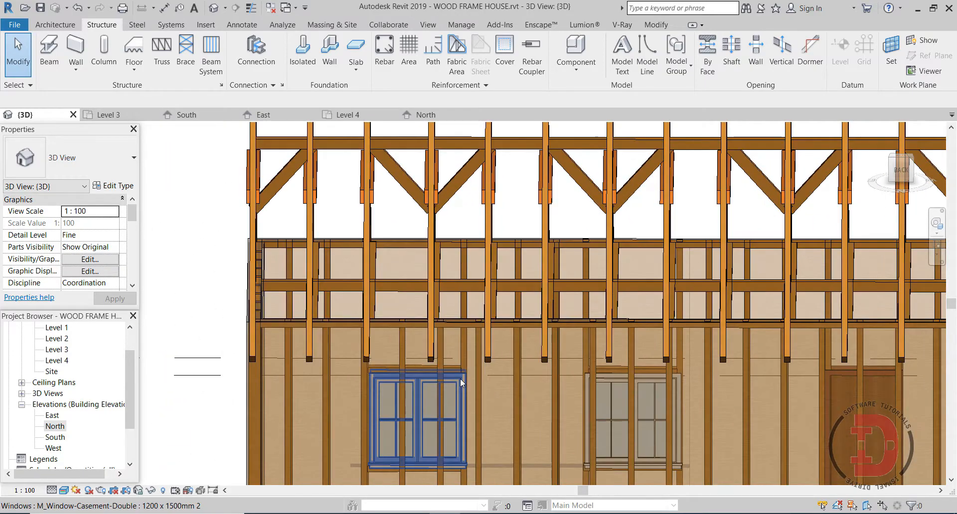
{"action": "scroll", "coordinate": [460, 378], "scroll_direction": "down", "scroll_amount": 3}
{"action": "middle_click_drag", "start_coordinate": [478, 363], "coordinate": [589, 269], "text": "shift"}
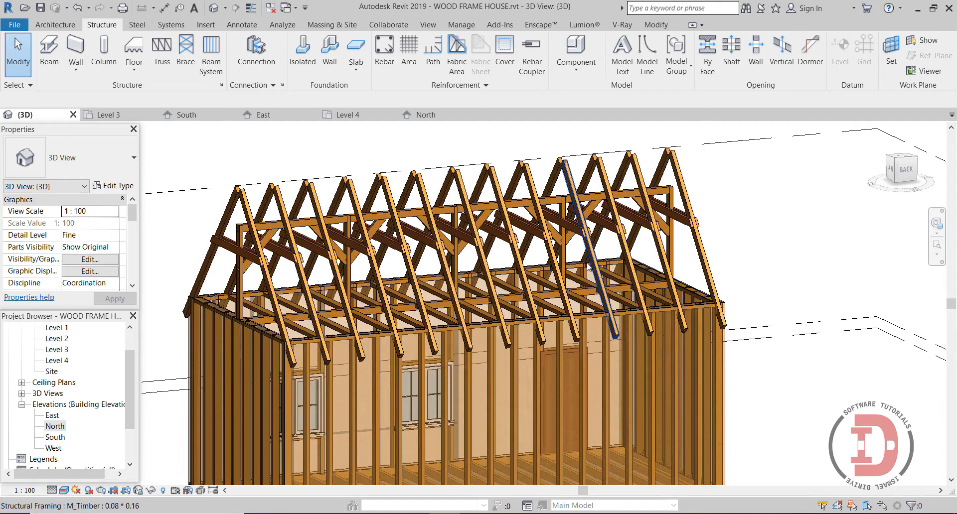
{"action": "scroll", "coordinate": [630, 229], "scroll_direction": "up", "scroll_amount": 3}
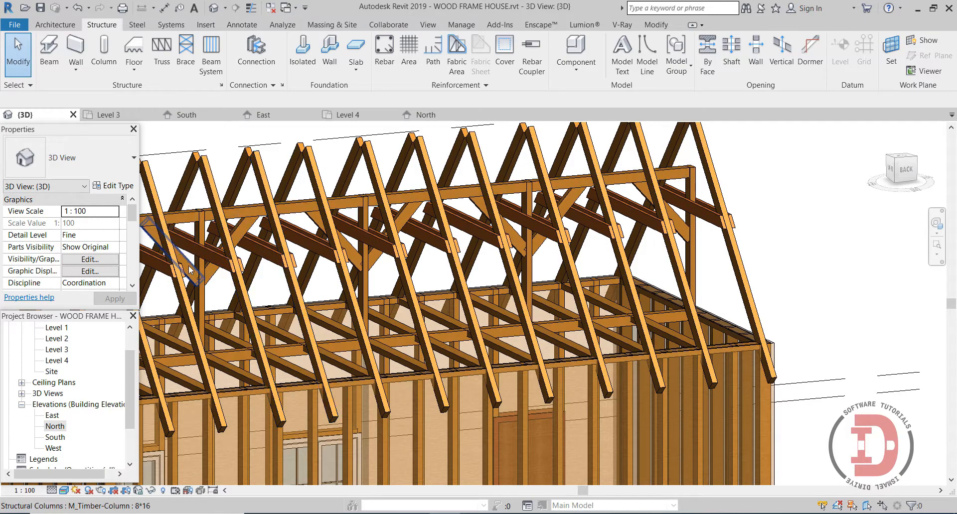
Examine the roof framing from the gable end, including the end post, collar ties and longitudinal beam
{"action": "scroll", "coordinate": [206, 305], "scroll_direction": "down", "scroll_amount": 2}
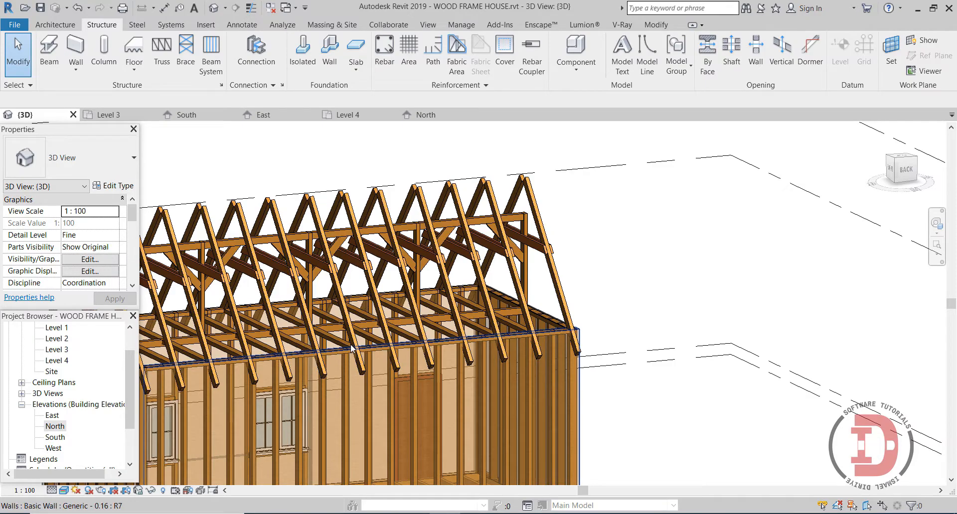
{"action": "middle_click_drag", "start_coordinate": [291, 273], "coordinate": [348, 315], "text": "shift"}
{"action": "scroll", "coordinate": [292, 300], "scroll_direction": "down", "scroll_amount": 1}
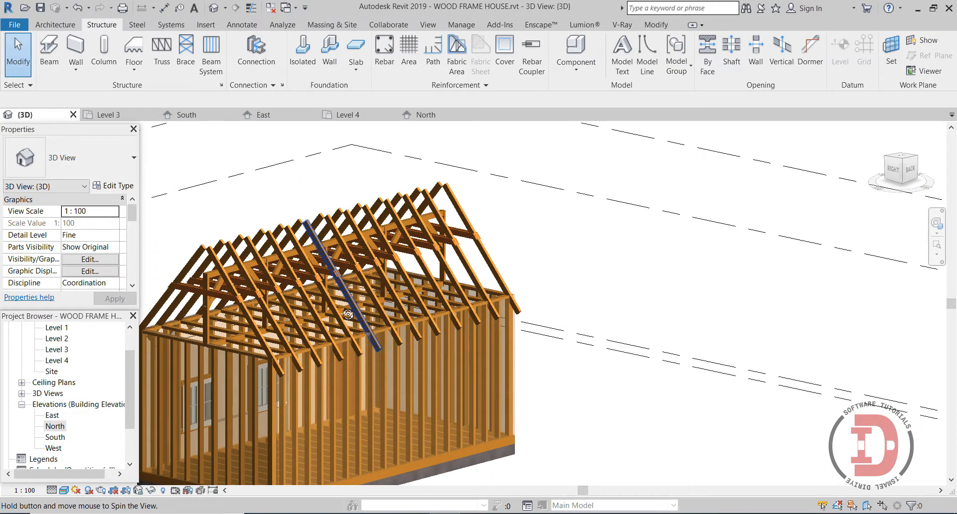
{"action": "middle_click_drag", "start_coordinate": [347, 315], "coordinate": [357, 352], "text": "shift"}
{"action": "middle_click_drag", "start_coordinate": [279, 304], "coordinate": [613, 334]}
{"action": "scroll", "coordinate": [618, 333], "scroll_direction": "up", "scroll_amount": 5}
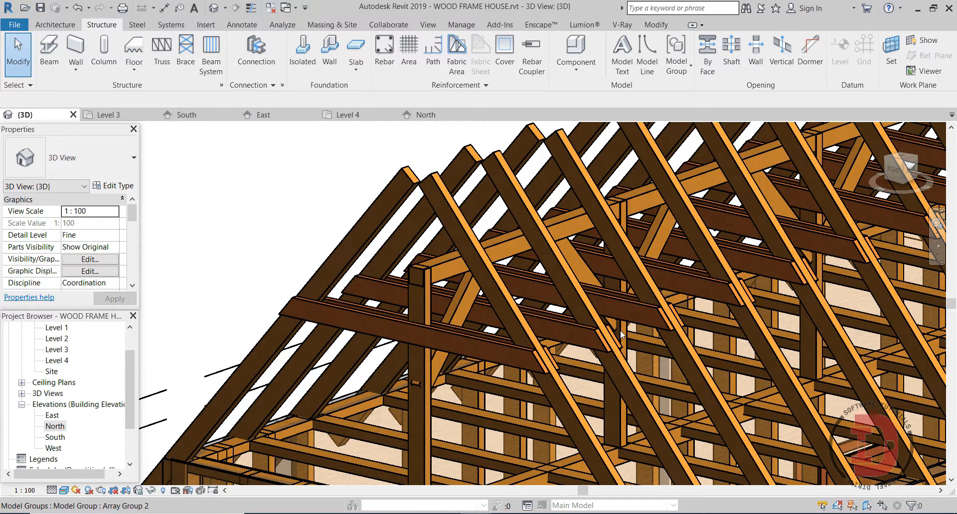
{"action": "scroll", "coordinate": [621, 335], "scroll_direction": "down", "scroll_amount": 5}
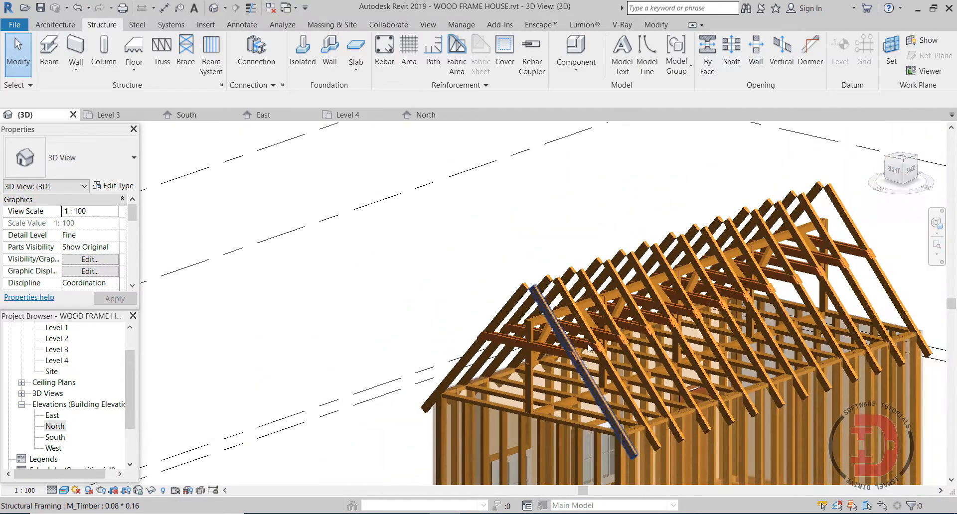
{"action": "scroll", "coordinate": [586, 366], "scroll_direction": "down", "scroll_amount": 2}
Inspect from above how the diagonal braces meet the posts and the longitudinal beam near the end truss
{"action": "middle_click_drag", "start_coordinate": [585, 367], "coordinate": [672, 314], "text": "shift"}
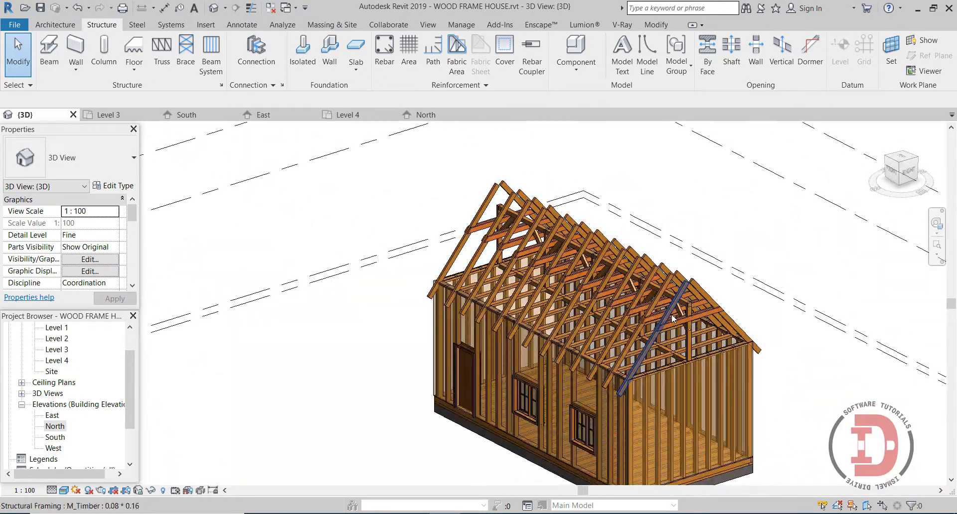
{"action": "scroll", "coordinate": [671, 315], "scroll_direction": "up", "scroll_amount": 4}
{"action": "middle_click_drag", "start_coordinate": [466, 377], "coordinate": [658, 277], "text": "shift"}
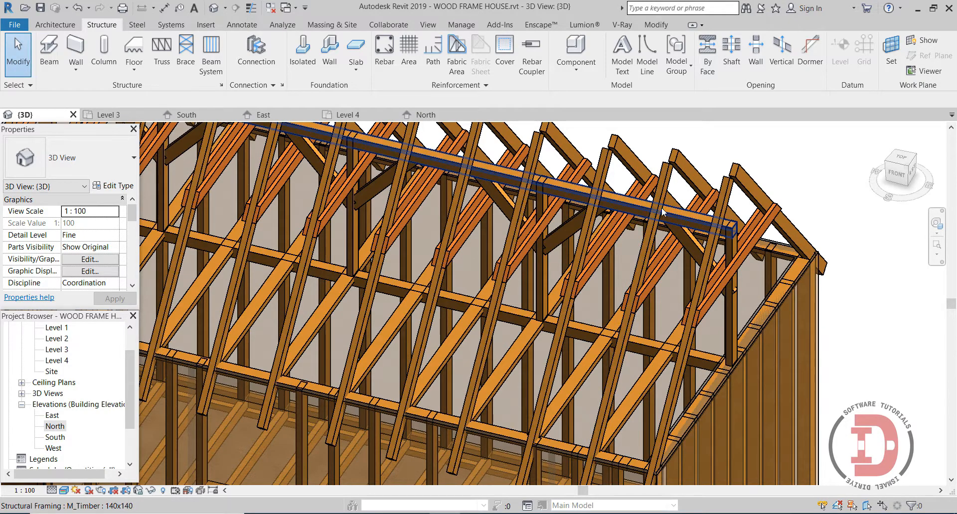
{"action": "scroll", "coordinate": [650, 215], "scroll_direction": "up", "scroll_amount": 3}
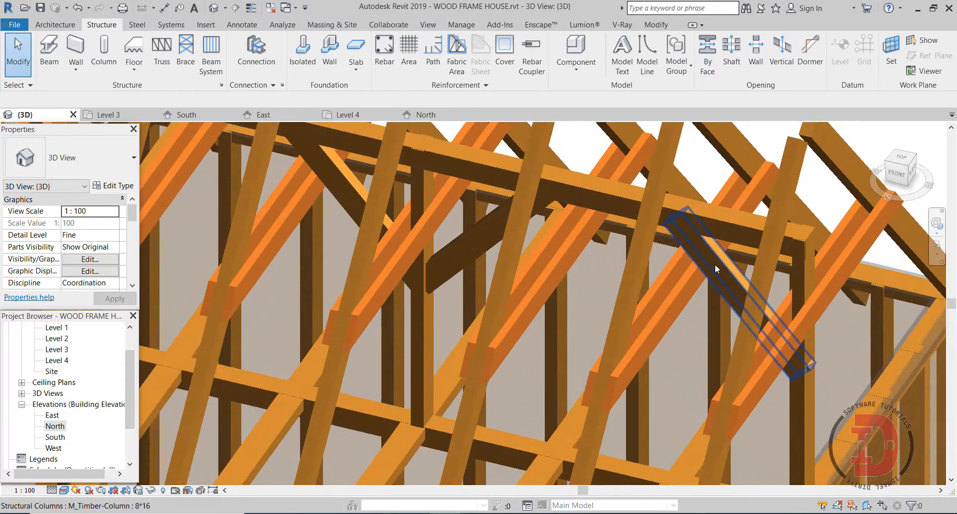
{"action": "scroll", "coordinate": [717, 267], "scroll_direction": "down", "scroll_amount": 3}
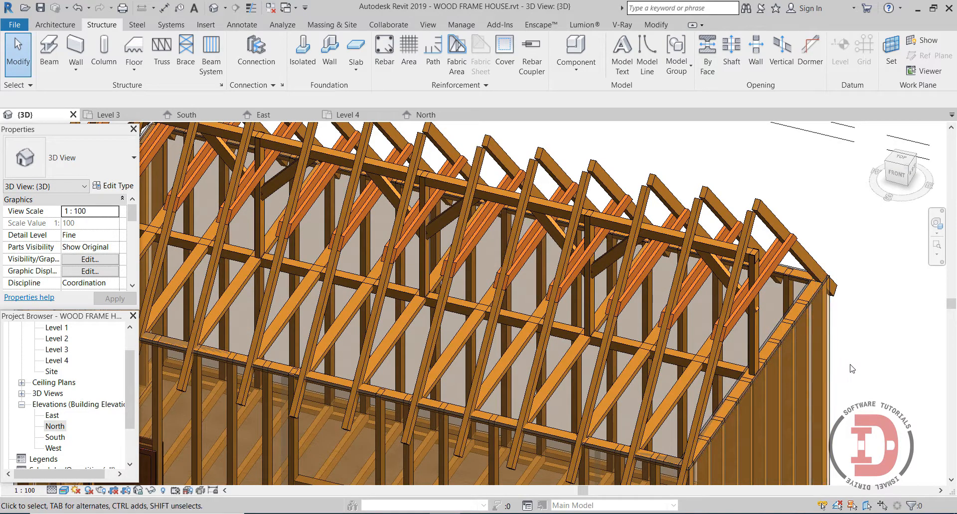
{"action": "scroll", "coordinate": [853, 368], "scroll_direction": "down", "scroll_amount": 1}
{"action": "scroll", "coordinate": [451, 306], "scroll_direction": "down", "scroll_amount": 3}
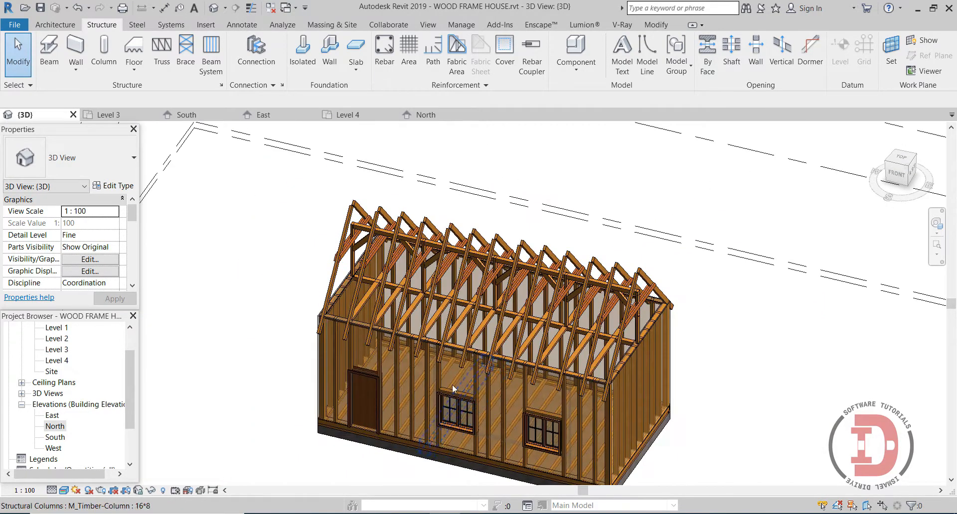
{"action": "middle_click_drag", "start_coordinate": [550, 422], "coordinate": [598, 319], "text": "shift"}
{"action": "scroll", "coordinate": [513, 323], "scroll_direction": "up", "scroll_amount": 3}
{"action": "scroll", "coordinate": [499, 334], "scroll_direction": "down", "scroll_amount": 5}
{"action": "scroll", "coordinate": [426, 351], "scroll_direction": "up", "scroll_amount": 2}
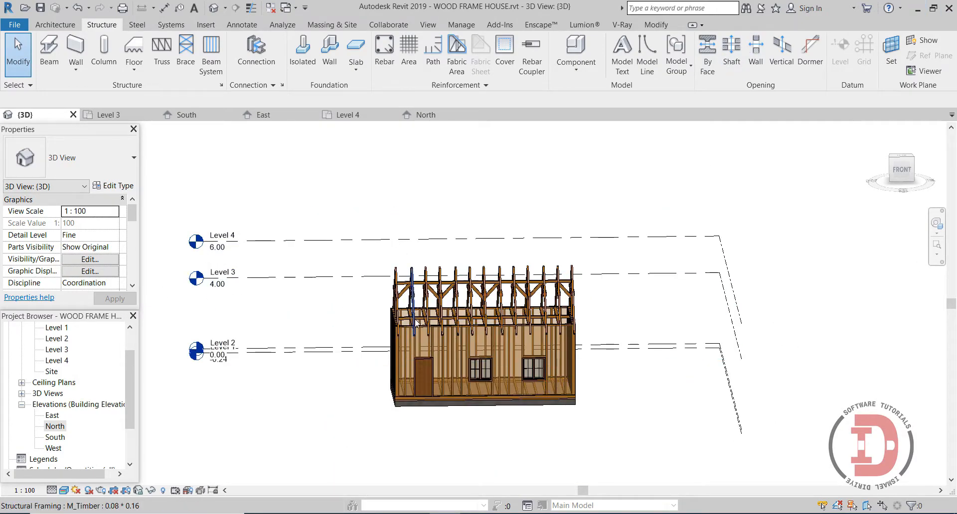
{"action": "scroll", "coordinate": [416, 323], "scroll_direction": "up", "scroll_amount": 1}
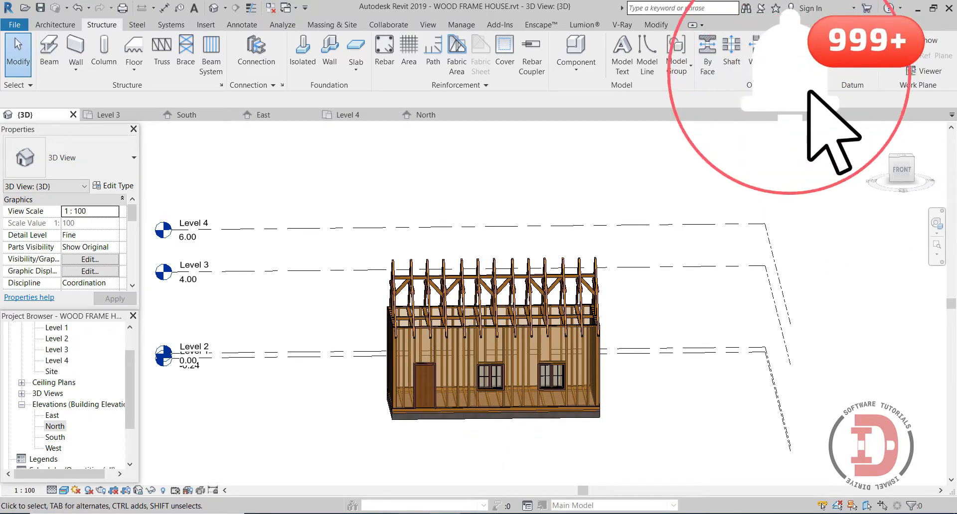
{"action": "scroll", "coordinate": [480, 381], "scroll_direction": "down", "scroll_amount": 4}
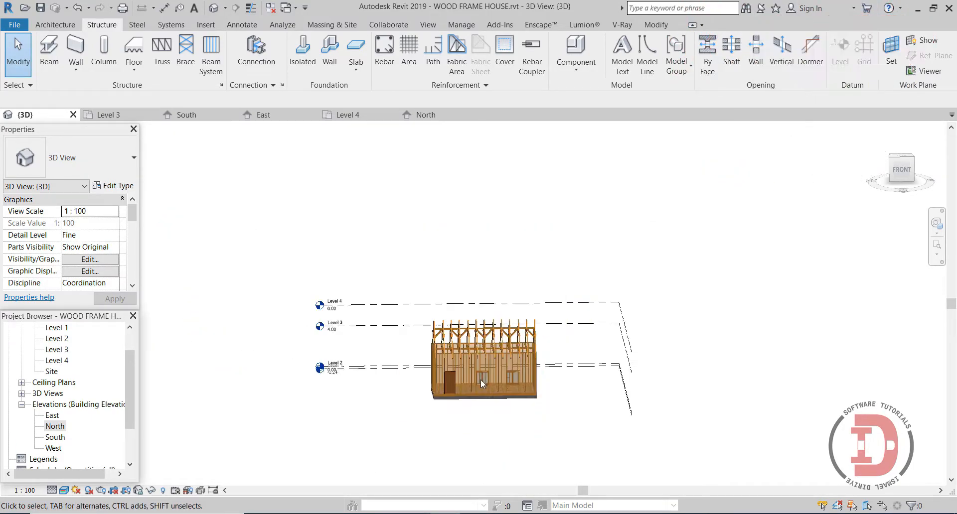
{"action": "scroll", "coordinate": [480, 382], "scroll_direction": "up", "scroll_amount": 4}
{"action": "scroll", "coordinate": [480, 381], "scroll_direction": "down", "scroll_amount": 4}
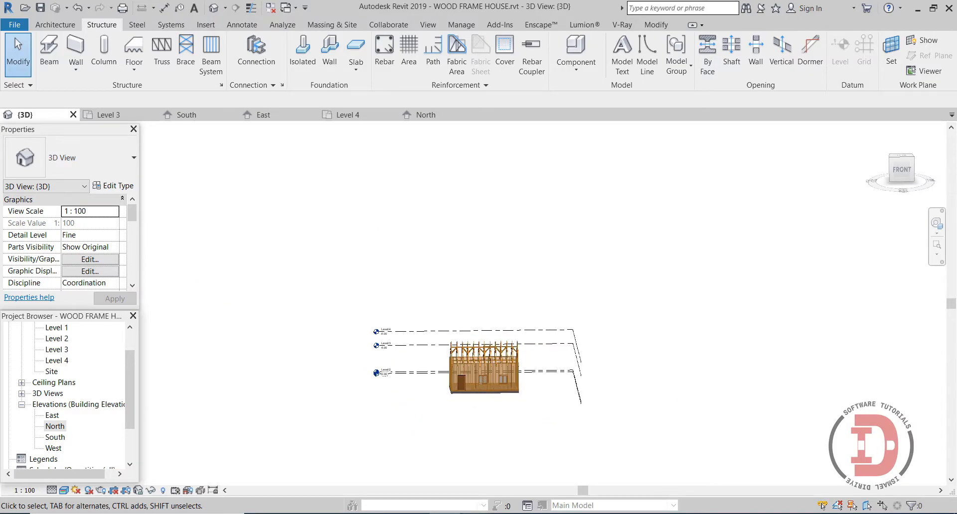